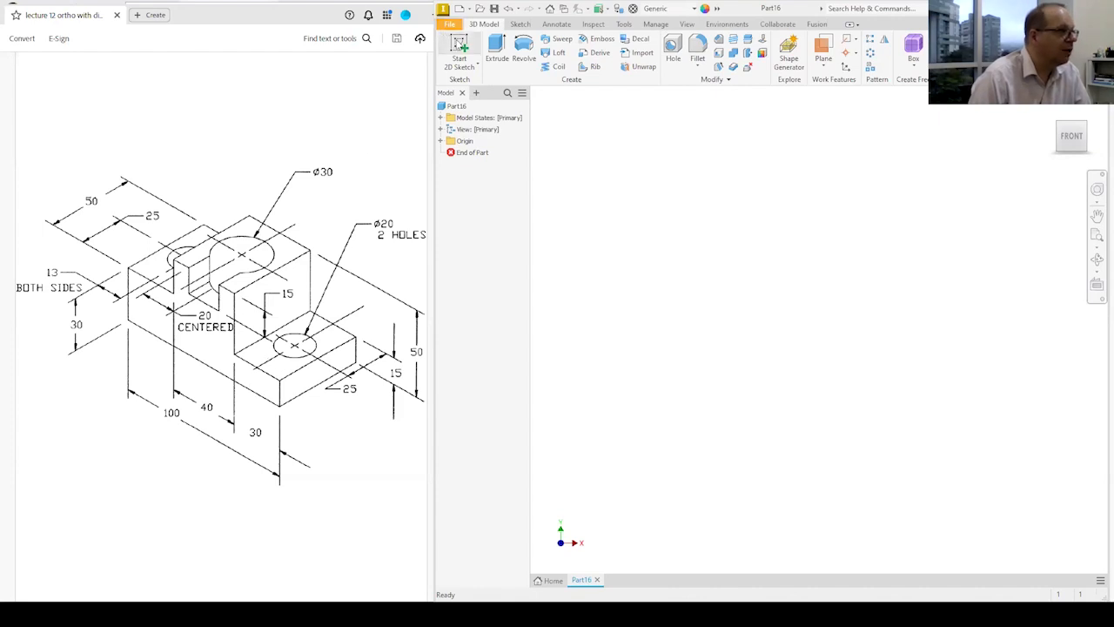
Start a sketch on the front plane and draw a 15 mm line down from the origin, then a 100 mm base line to the left
click(459, 45)
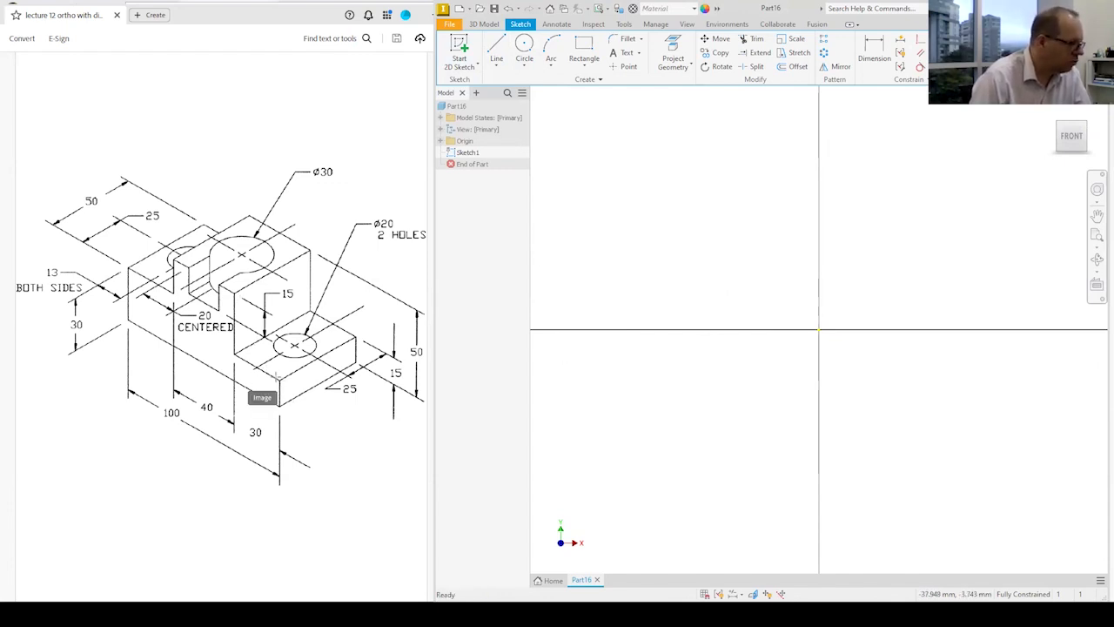
click(496, 48)
click(818, 329)
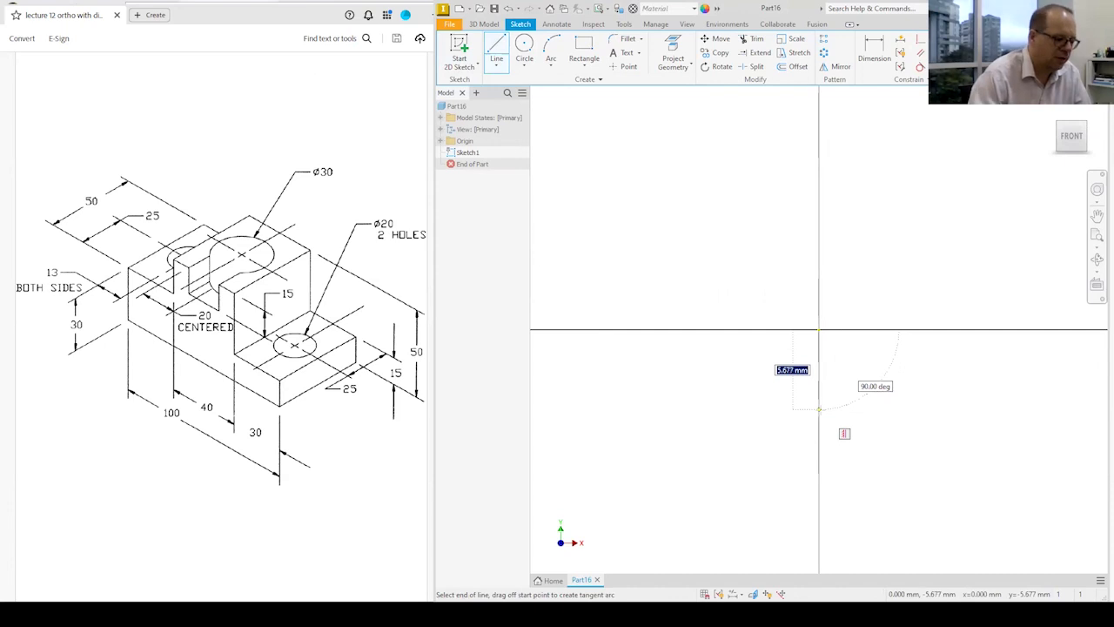
text(15)
key(Return)
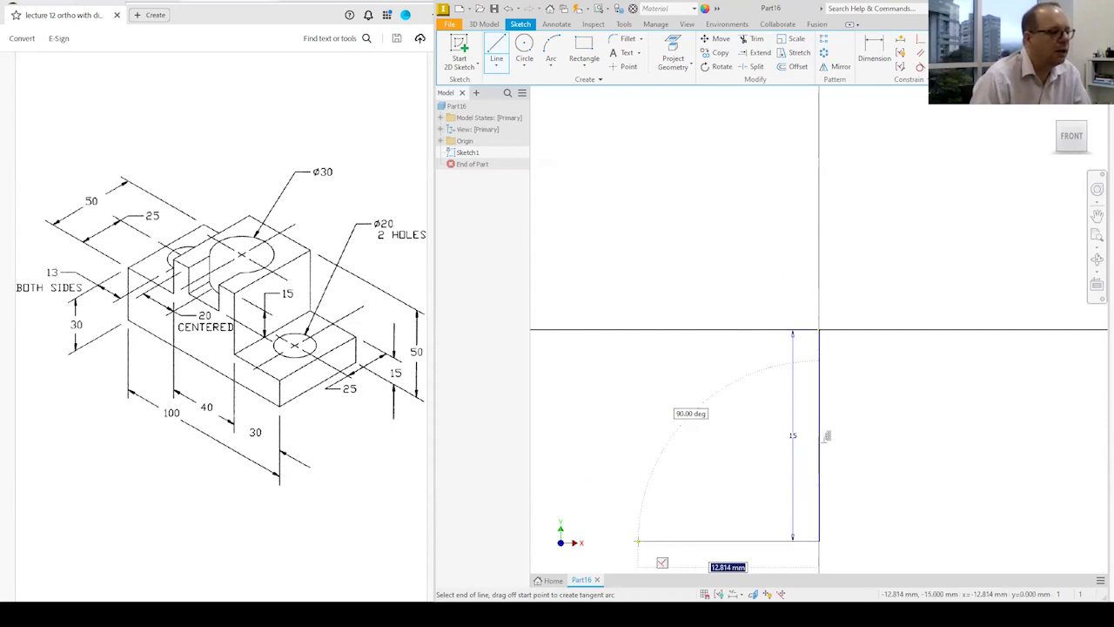
click(562, 542)
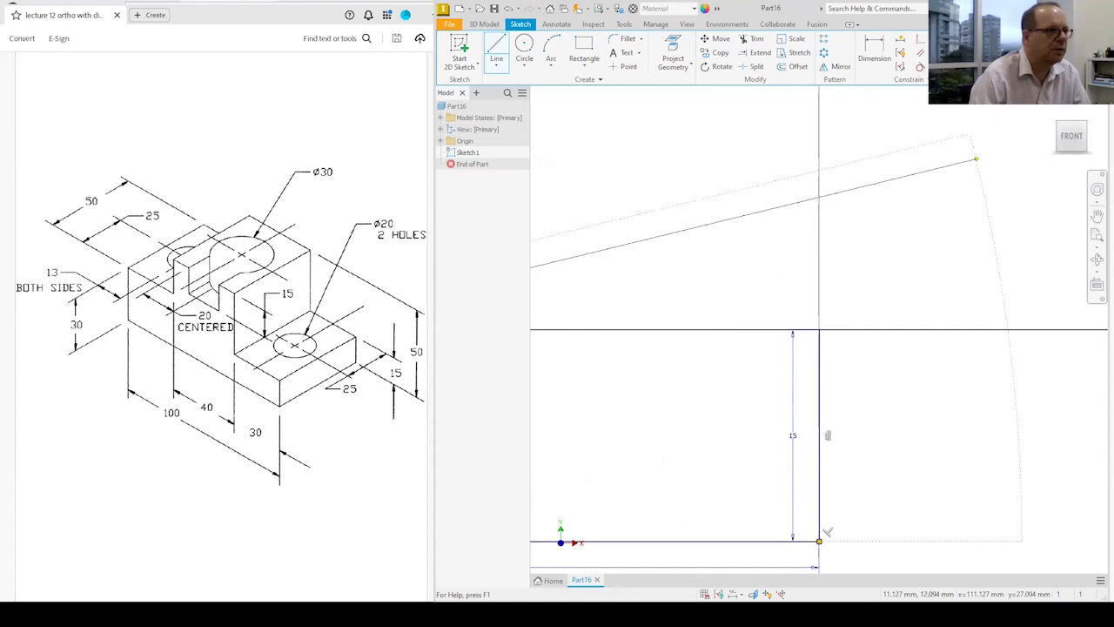
click(1071, 137)
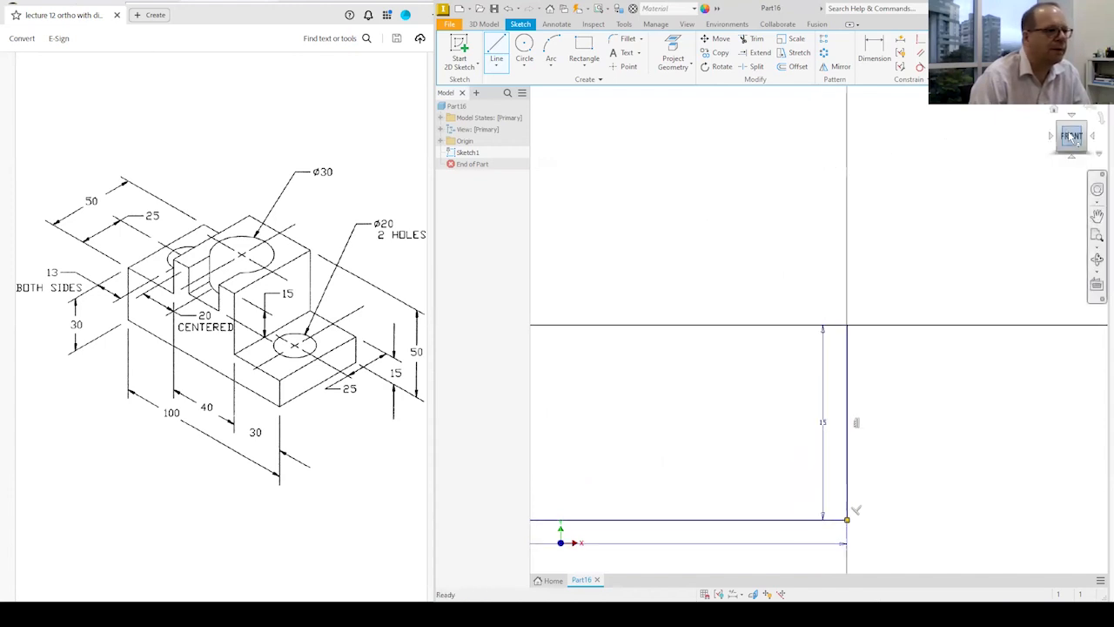
click(586, 366)
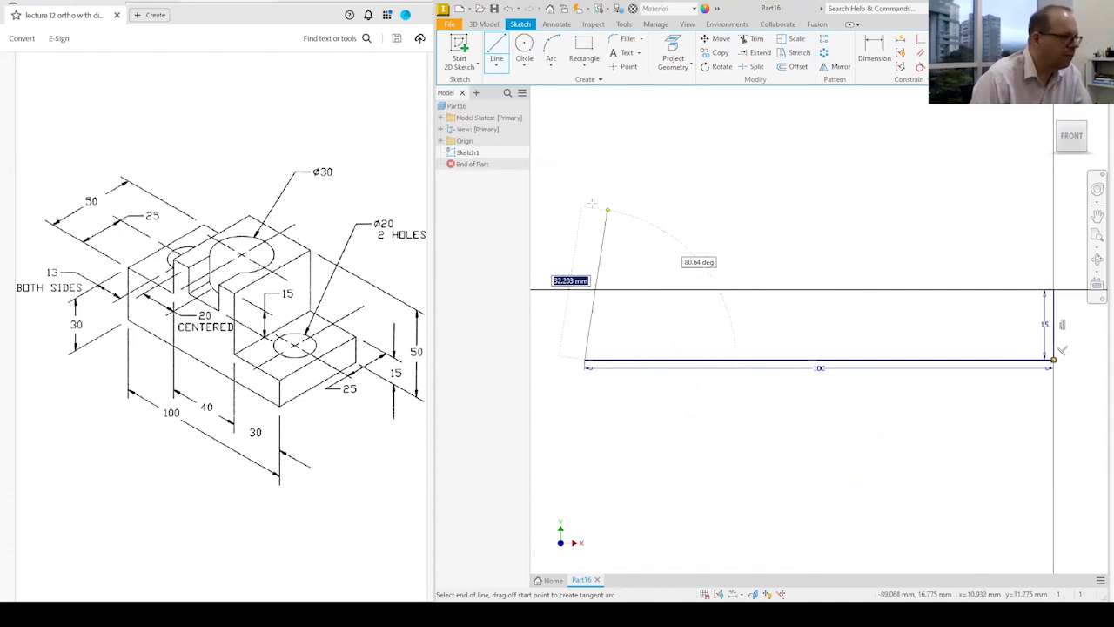
Continue the profile with a 30 mm vertical line up from the base's left end and a 30 mm horizontal line to the right
text(30)
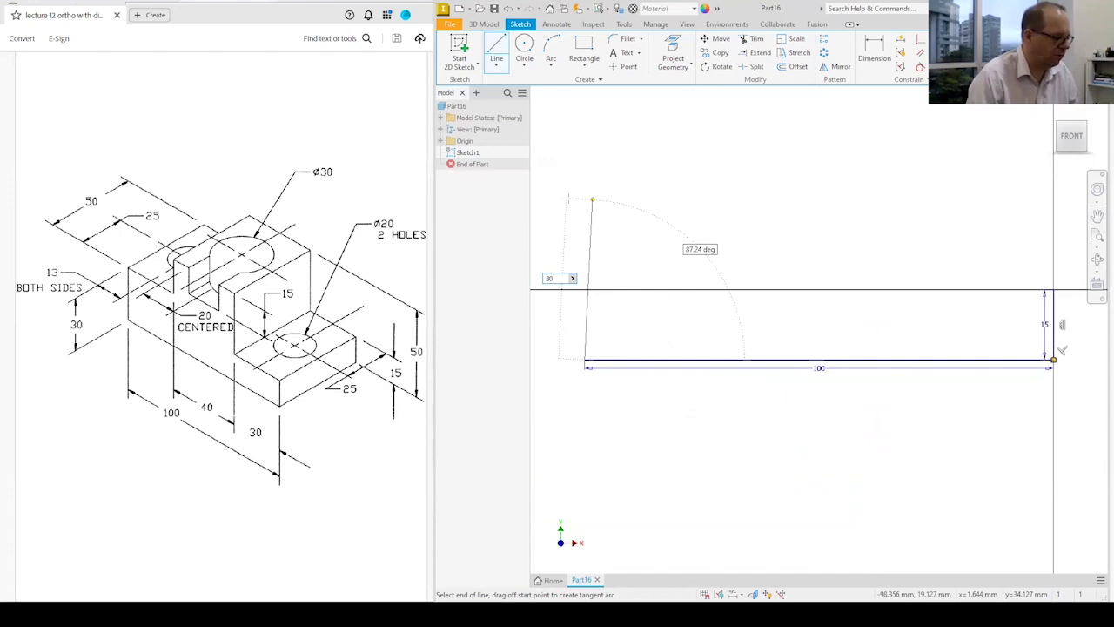
key(Tab)
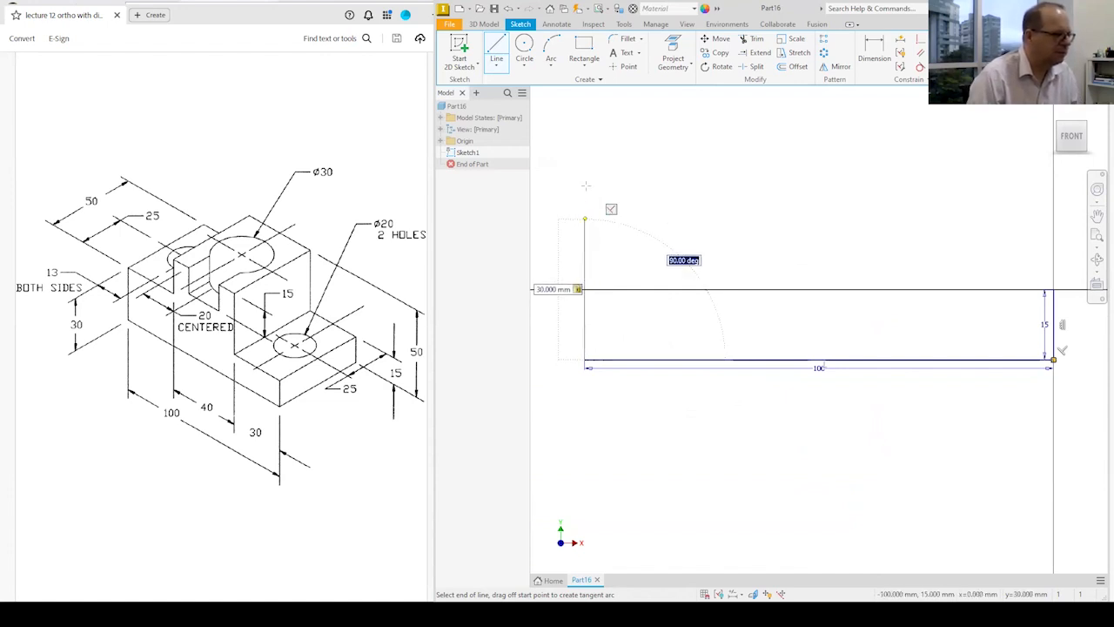
key(Return)
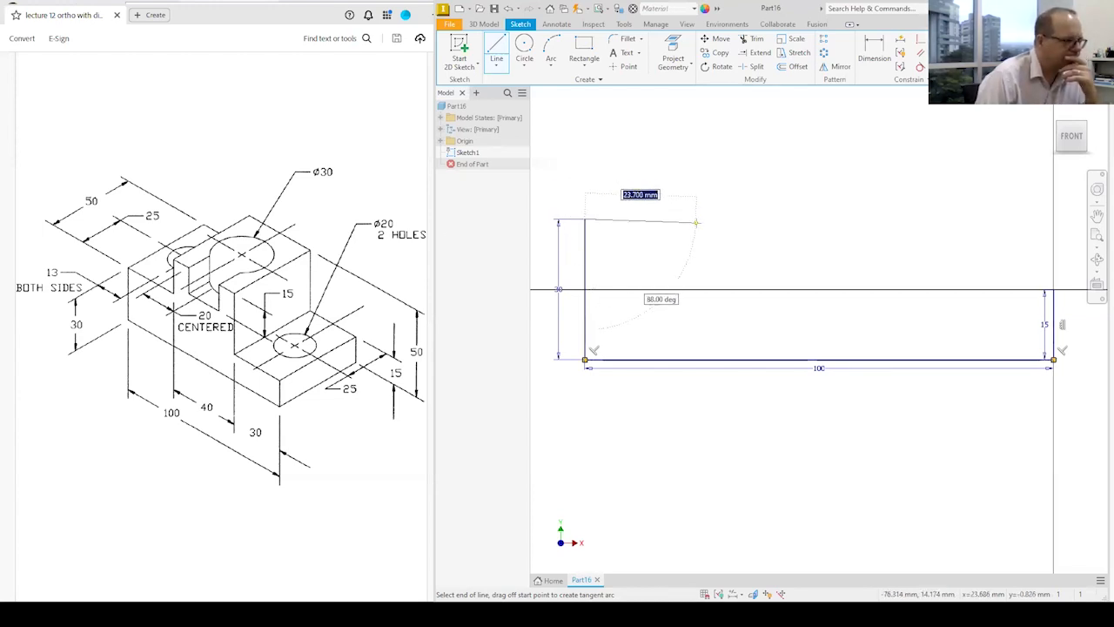
text(30)
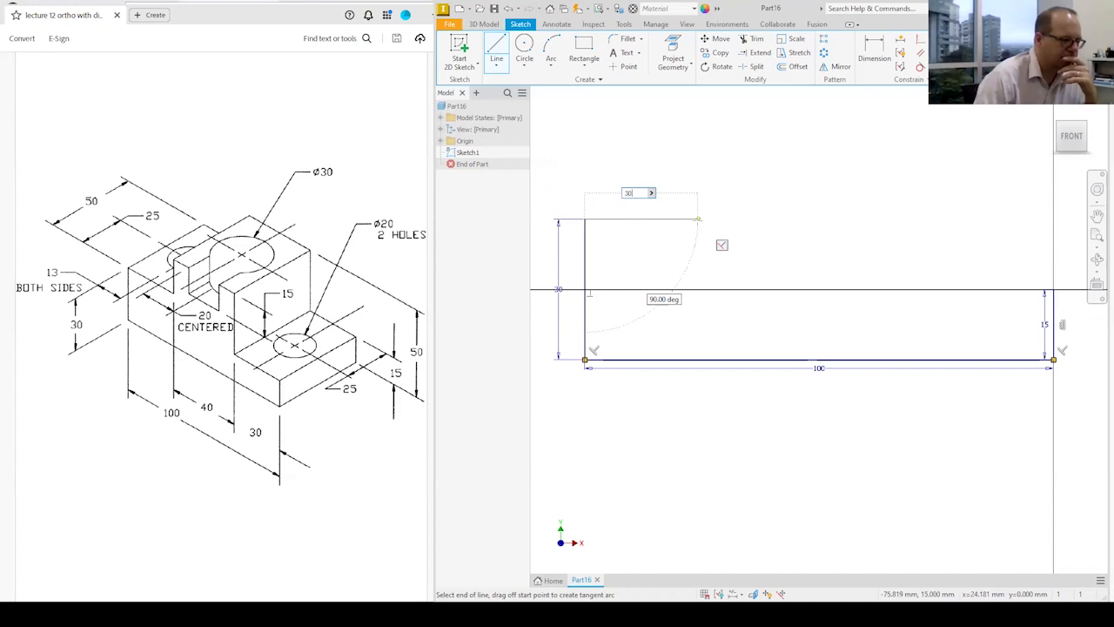
key(Return)
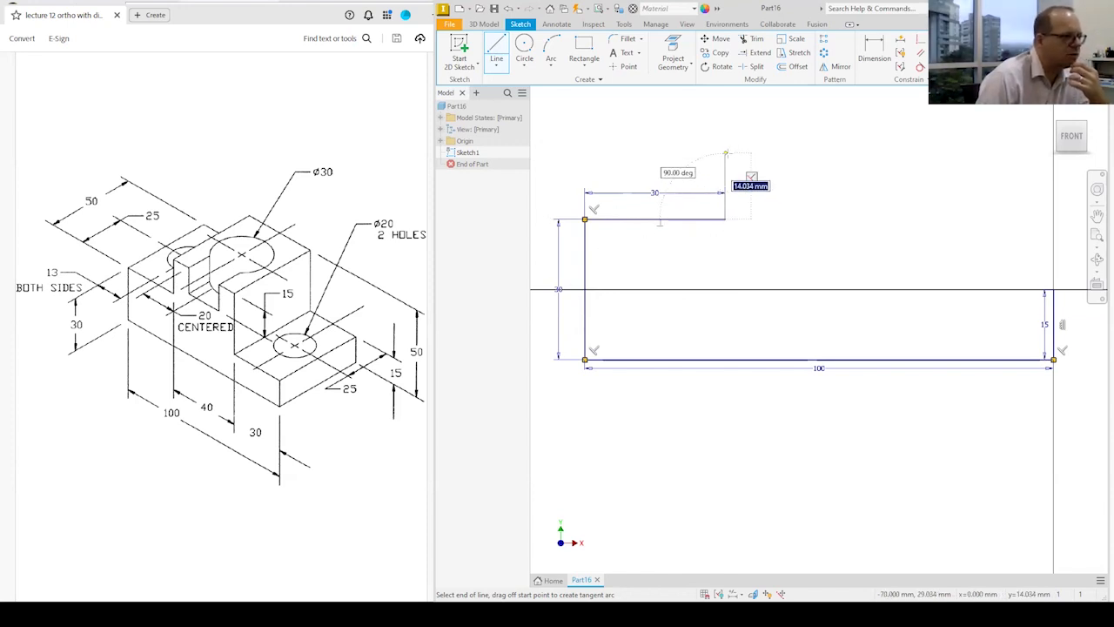
Draw a 20 mm riser and a 40 mm top edge, close the profile with a slanted line to the origin, and finish the sketch
text(20)
key(Return)
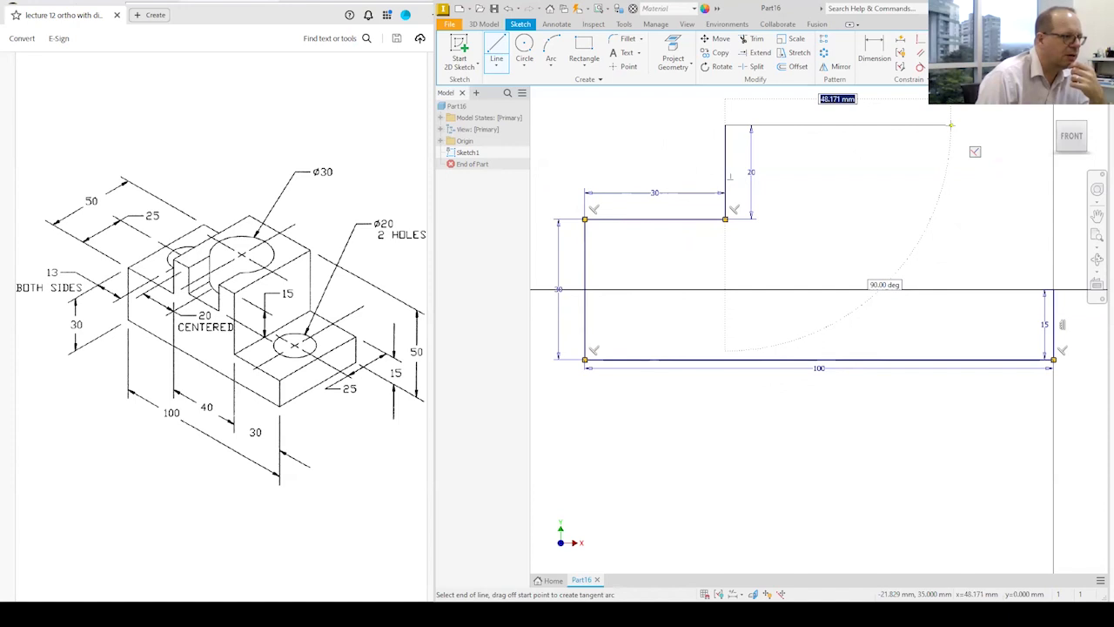
text(40)
key(Return)
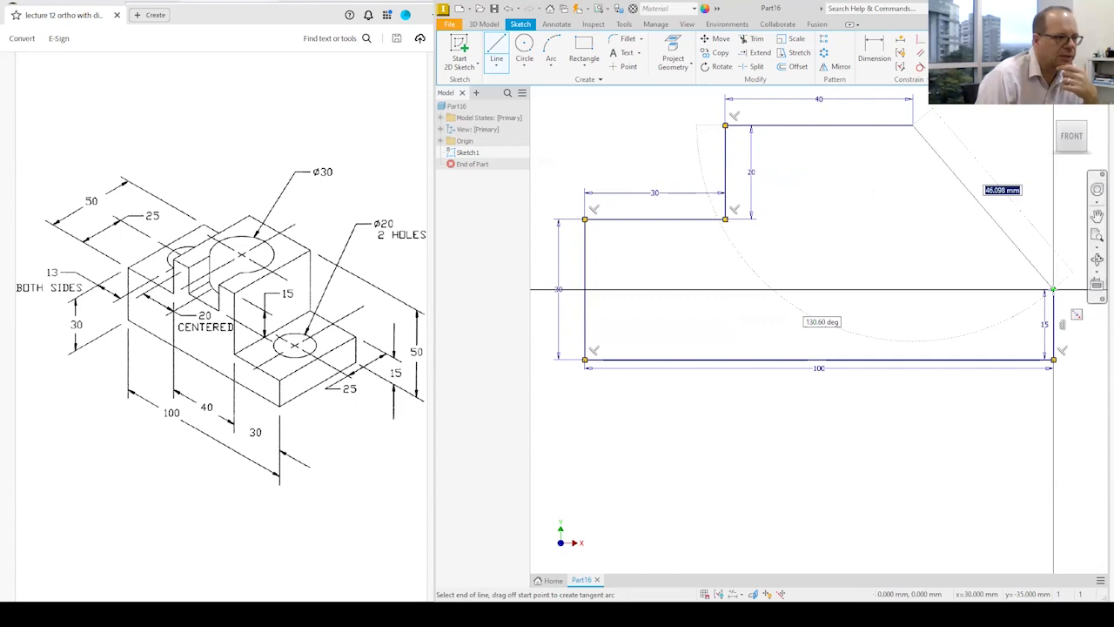
click(1054, 289)
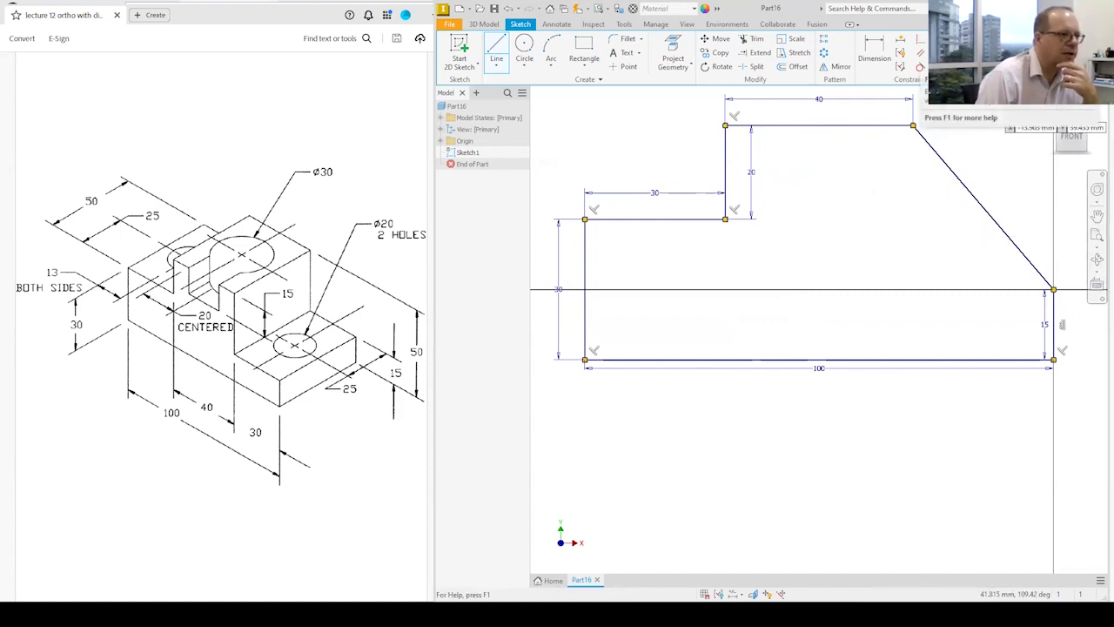
click(1082, 53)
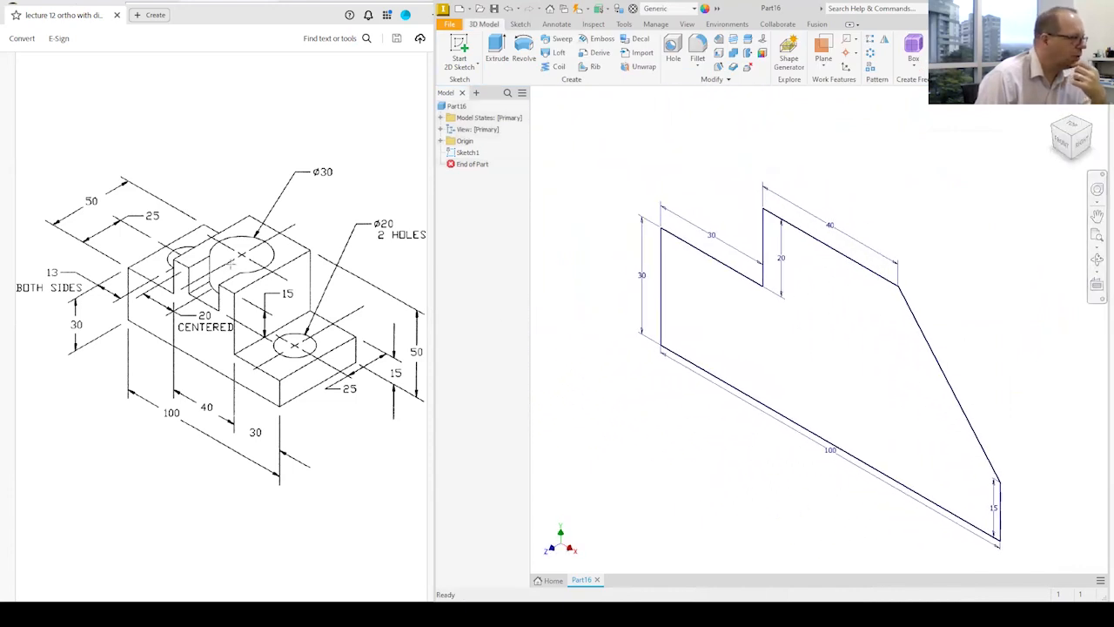
Extrude the closed profile 50 mm into a solid and show it in the home view
click(497, 51)
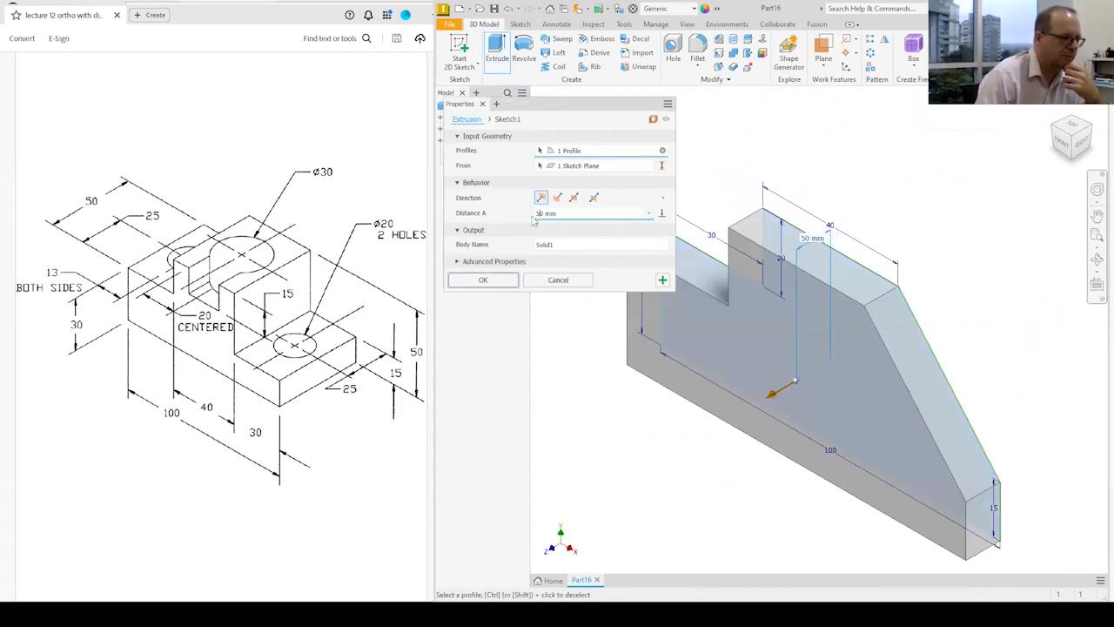
click(503, 279)
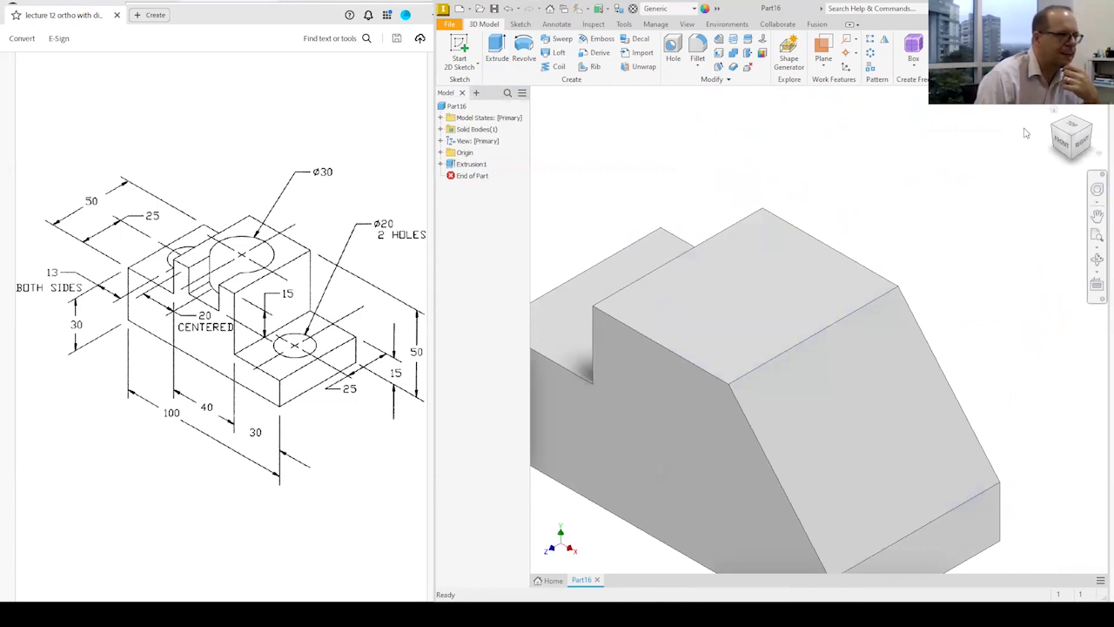
click(1055, 110)
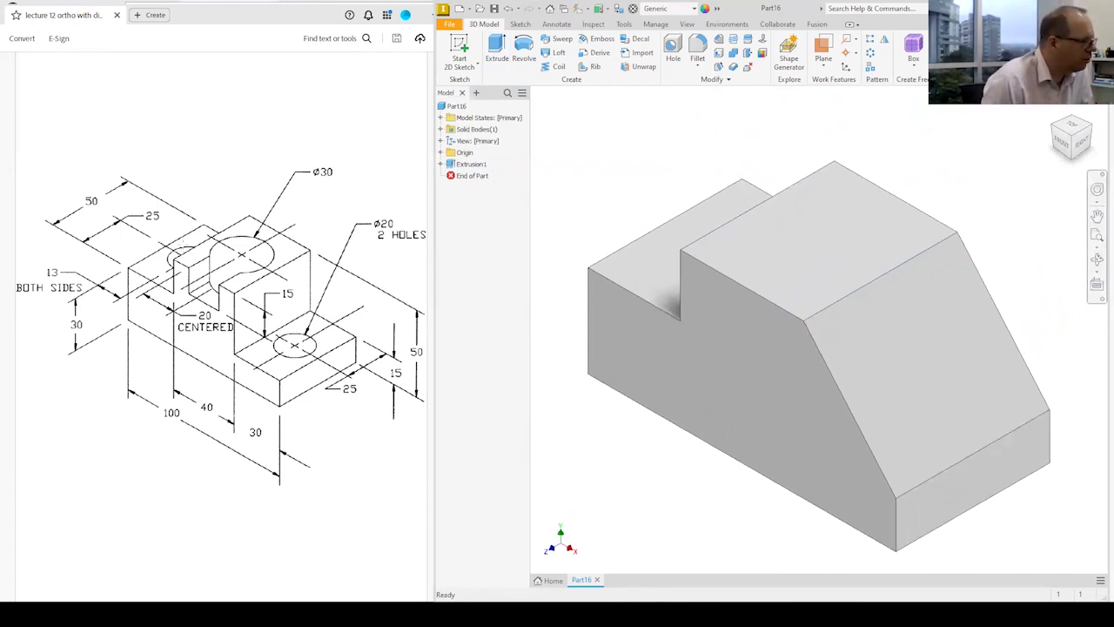
Sketch a 20 mm diameter circle on the lower left step's top face, centred 13 mm from its left edge and at mid-depth
right_click(640, 252)
click(646, 287)
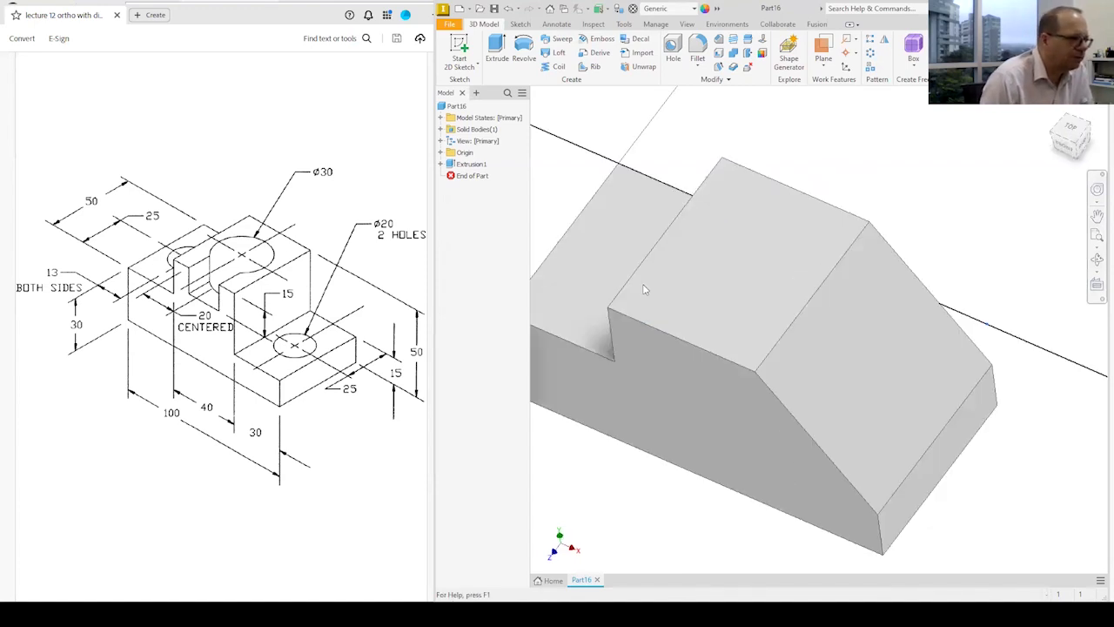
click(1072, 136)
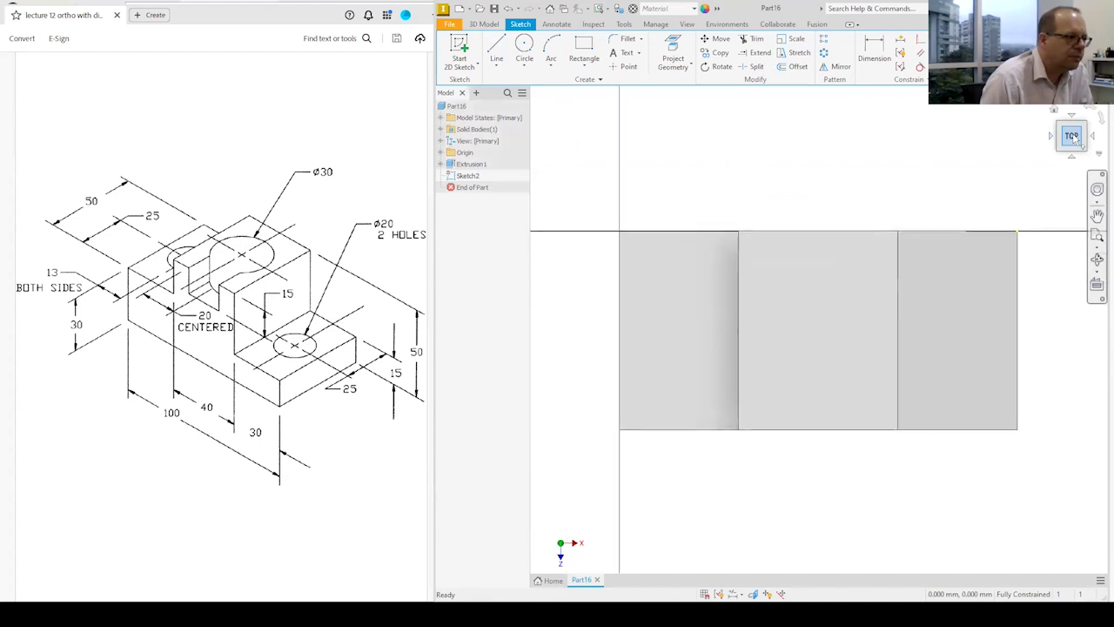
click(524, 45)
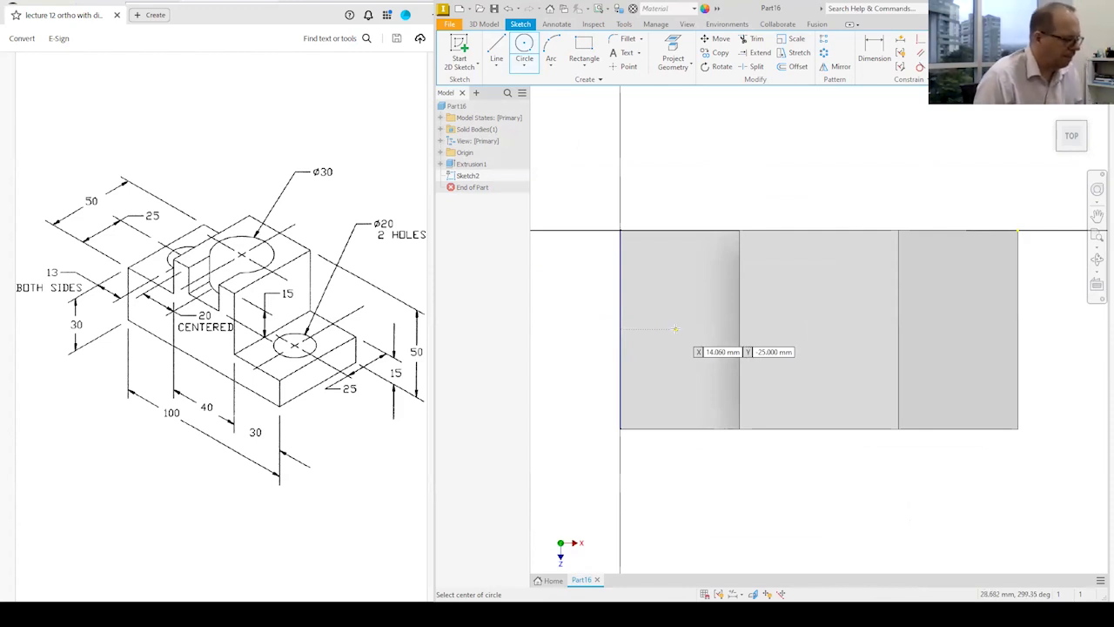
key(Tab)
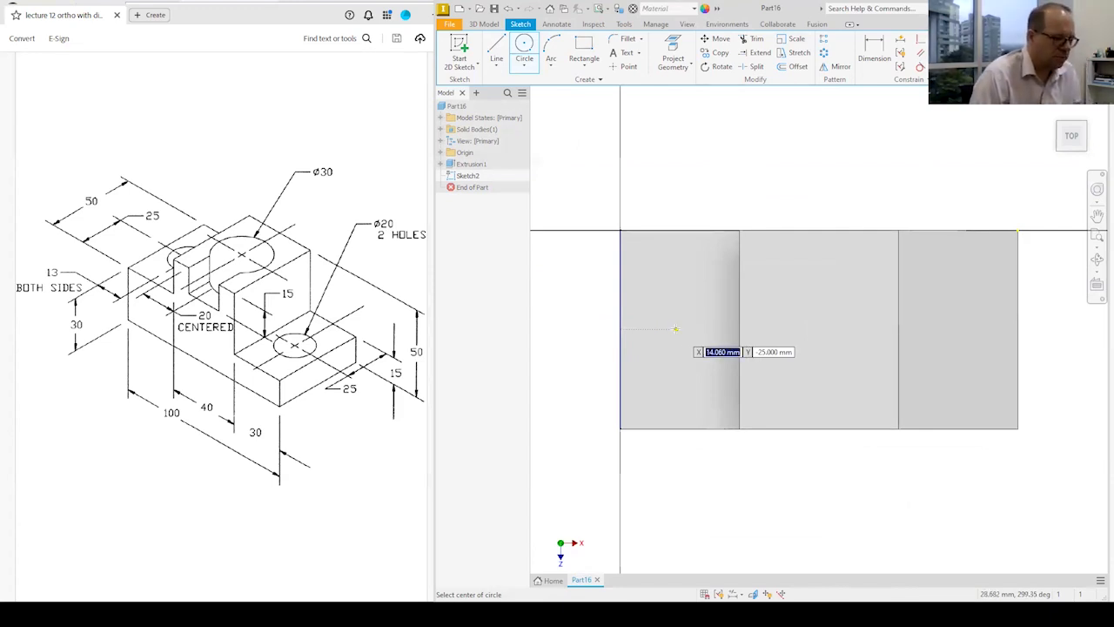
text(0)
key(Return)
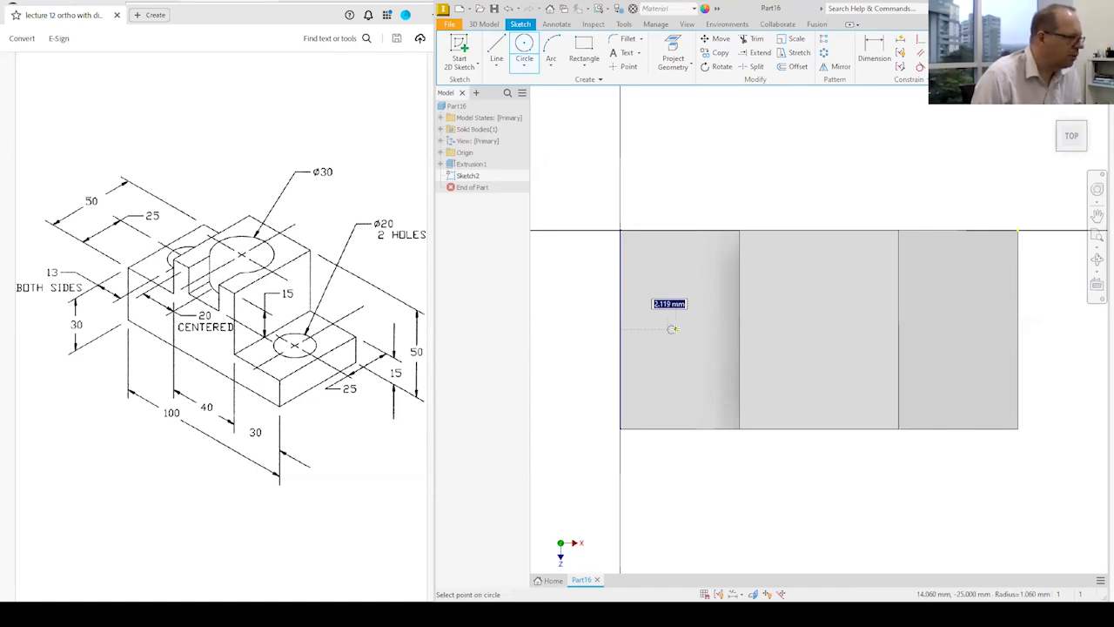
text(20)
key(Tab)
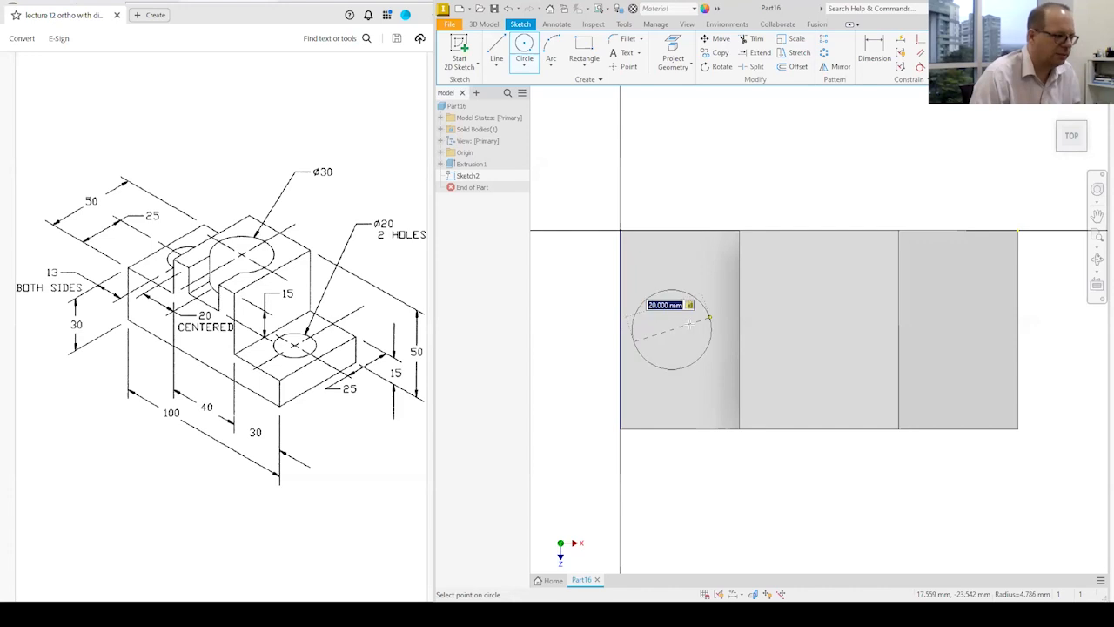
key(Return)
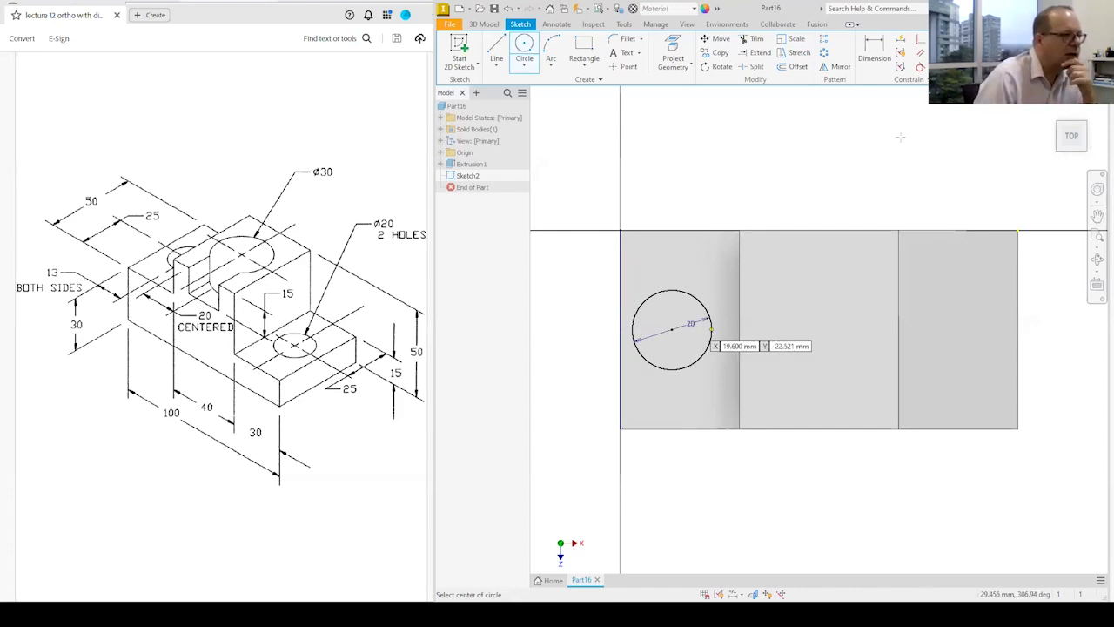
click(1085, 50)
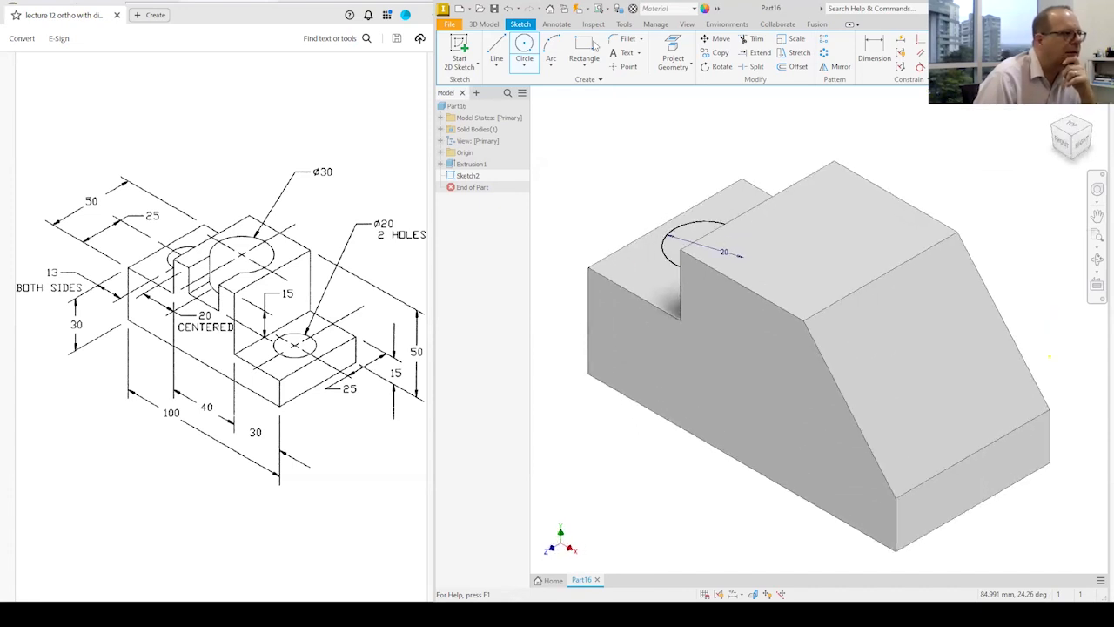
Cut the 20 mm circle downward through all of the block with Extrude
click(497, 51)
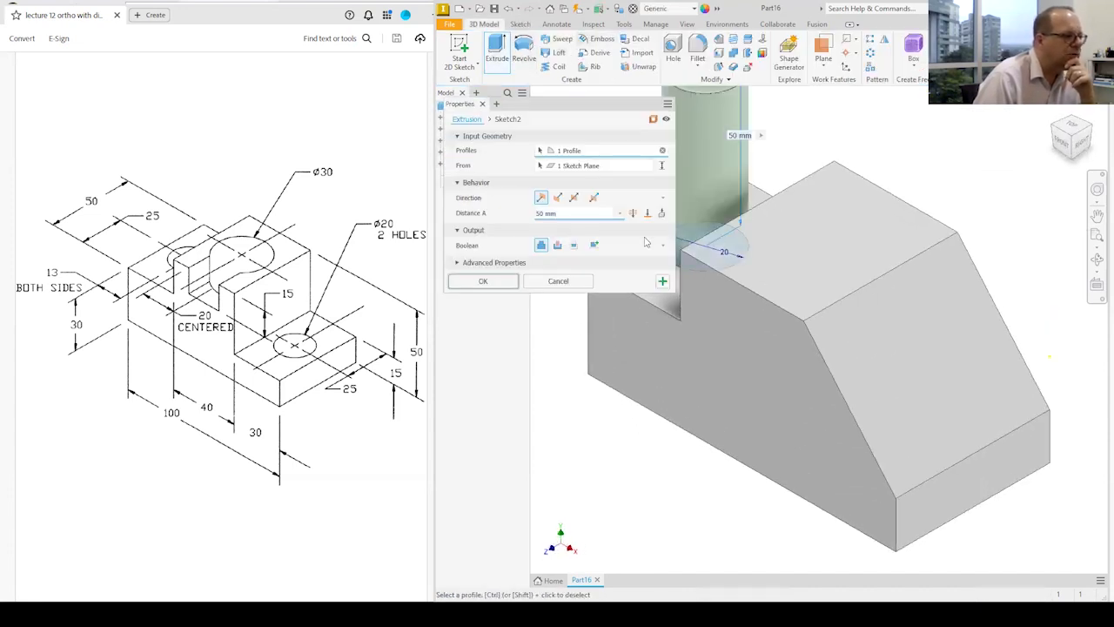
click(645, 214)
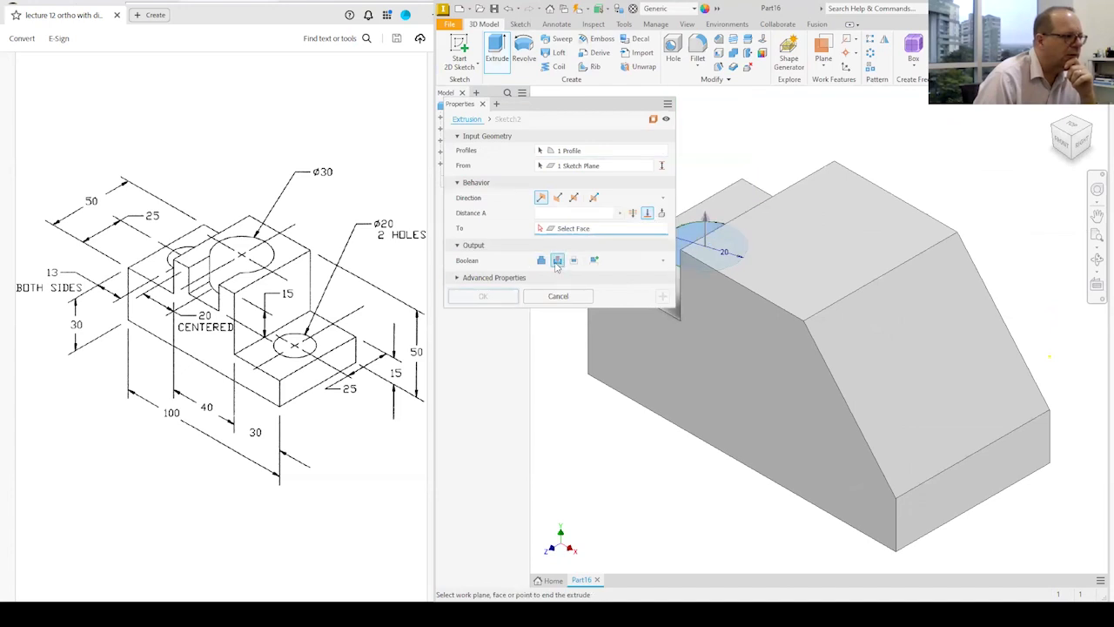
click(633, 214)
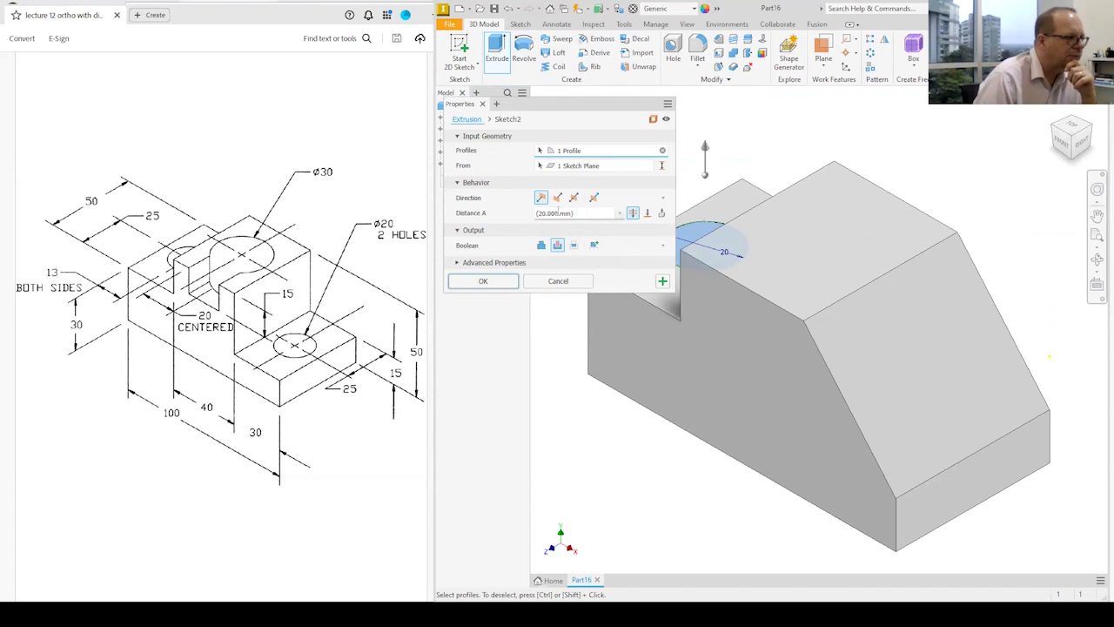
click(558, 200)
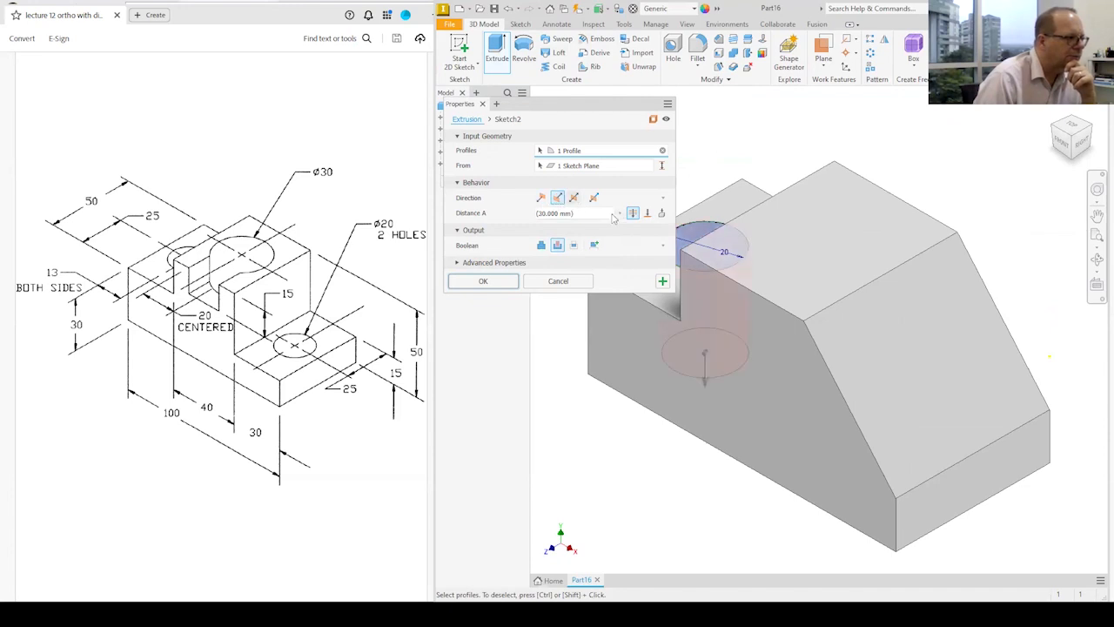
click(506, 281)
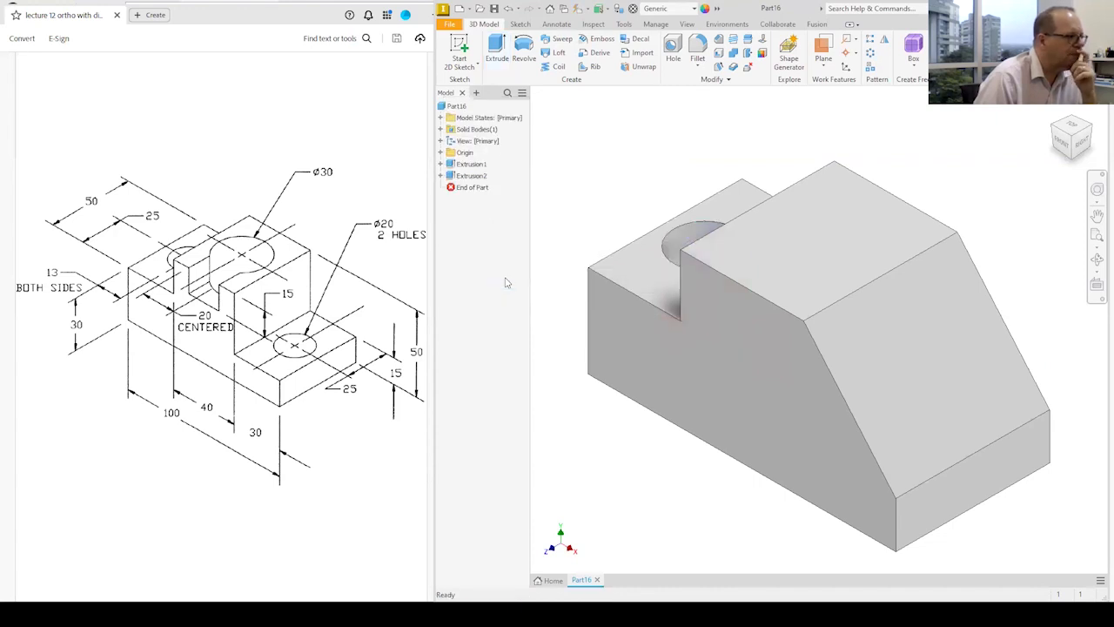
Sketch a 30 mm diameter circle on the block's raised top face, centred 20 mm from its left edge and at mid-depth
right_click(791, 236)
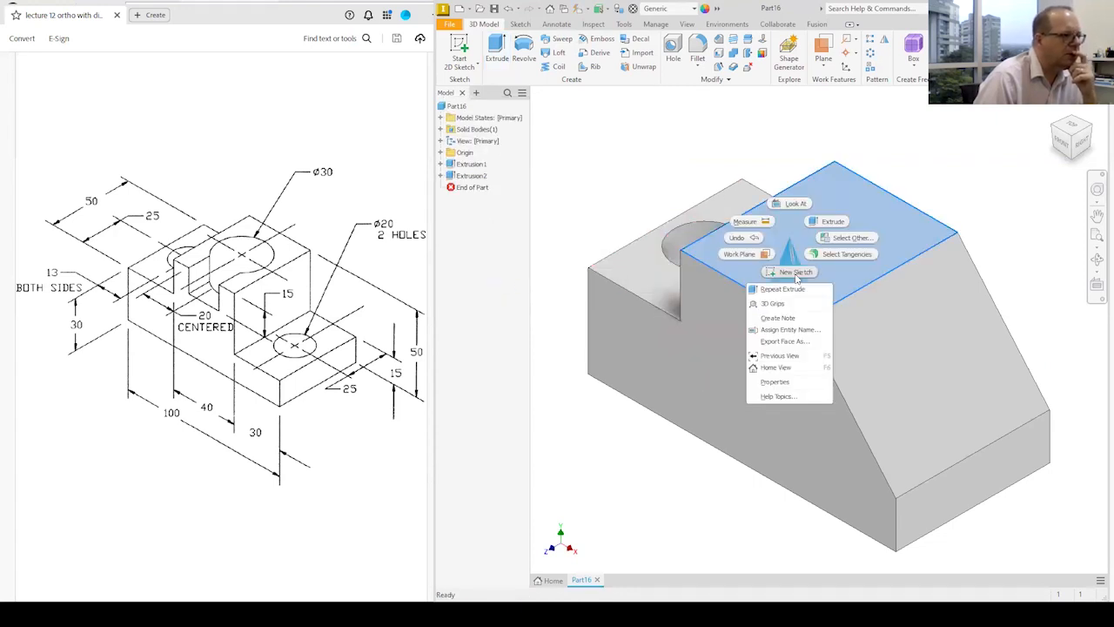
click(796, 274)
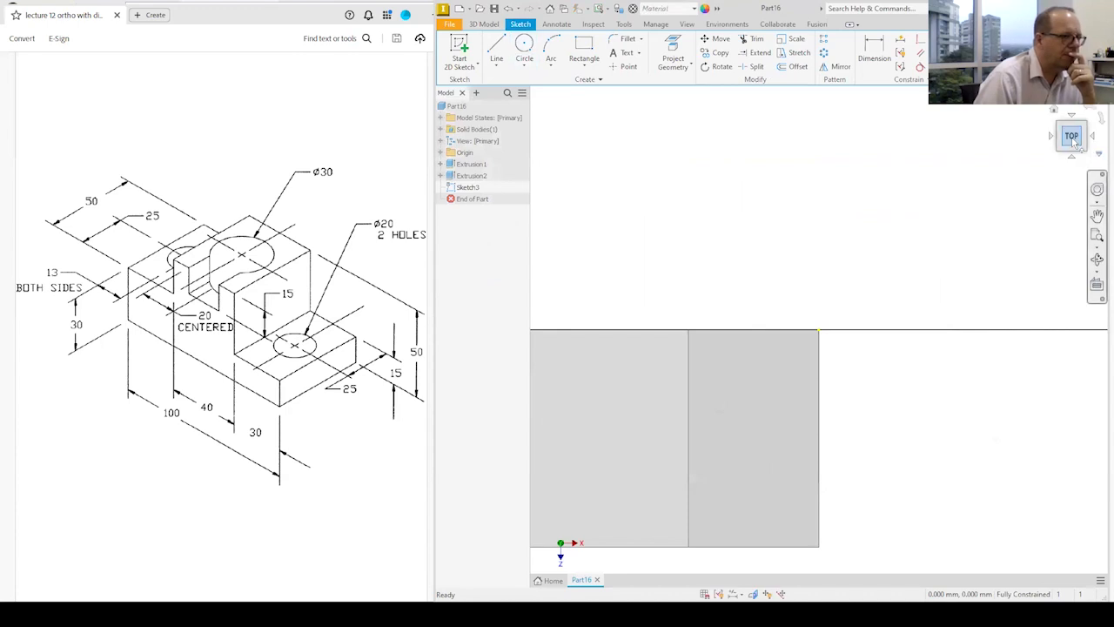
click(1071, 137)
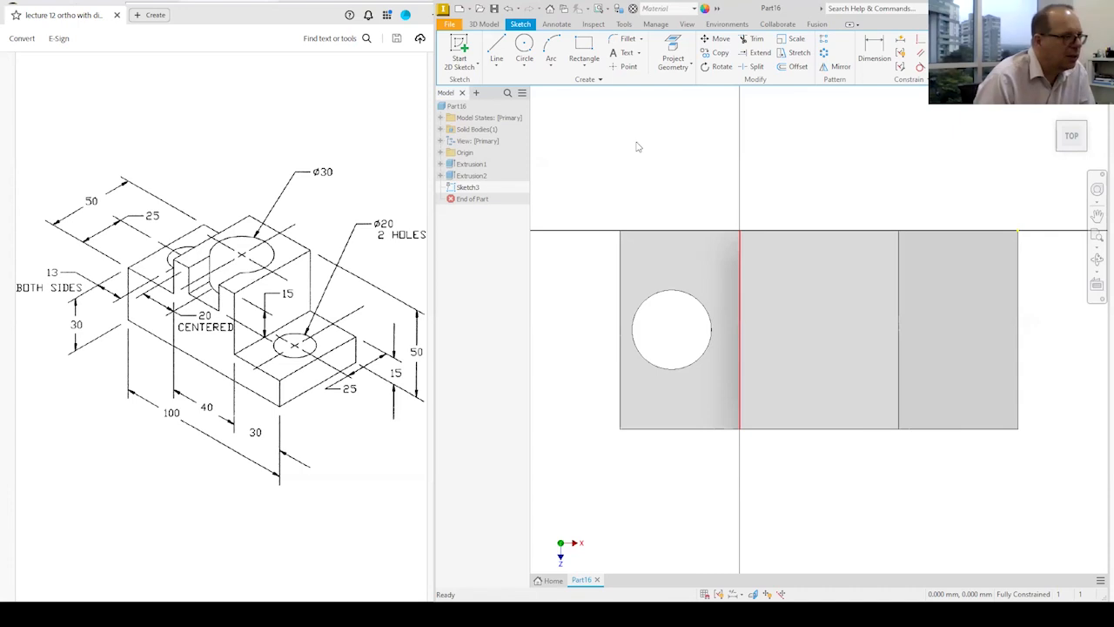
key(c)
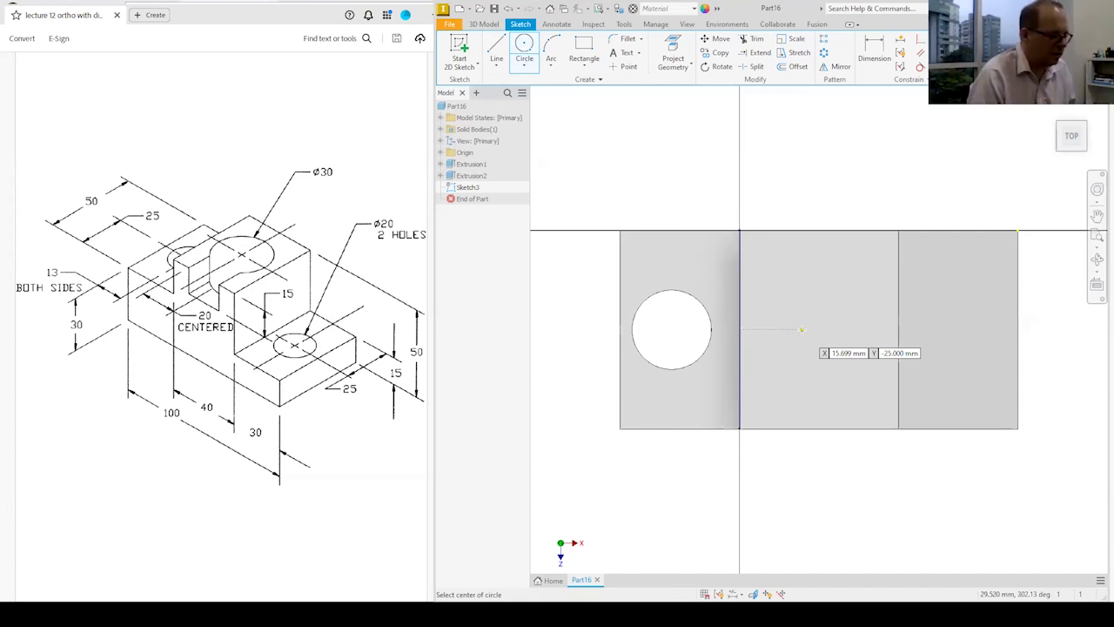
key(Tab)
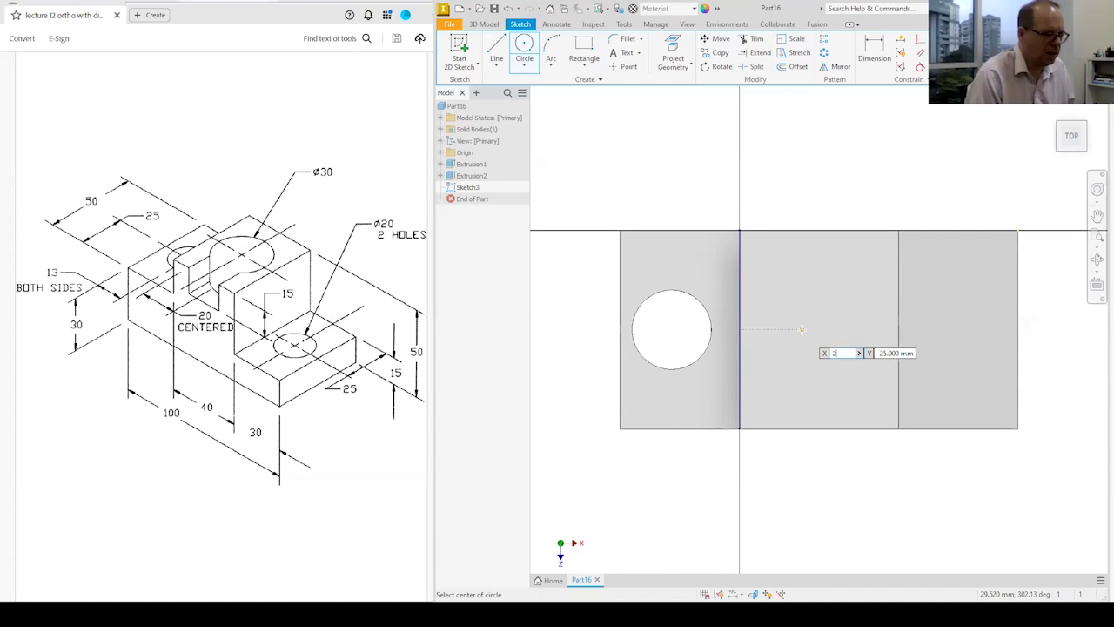
key(Return)
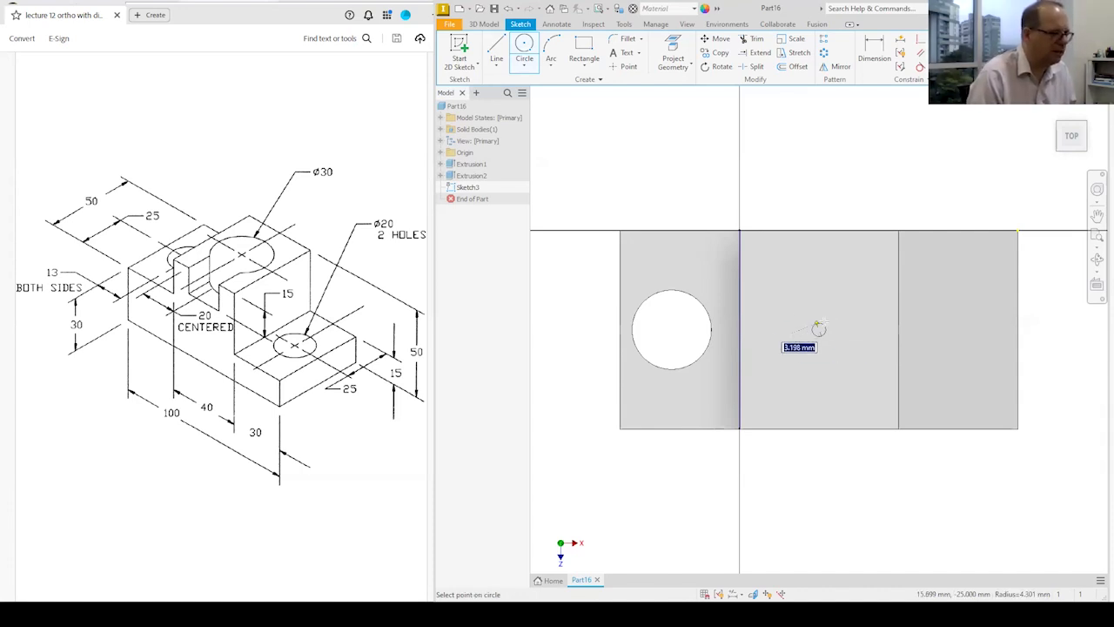
text(30)
key(Return)
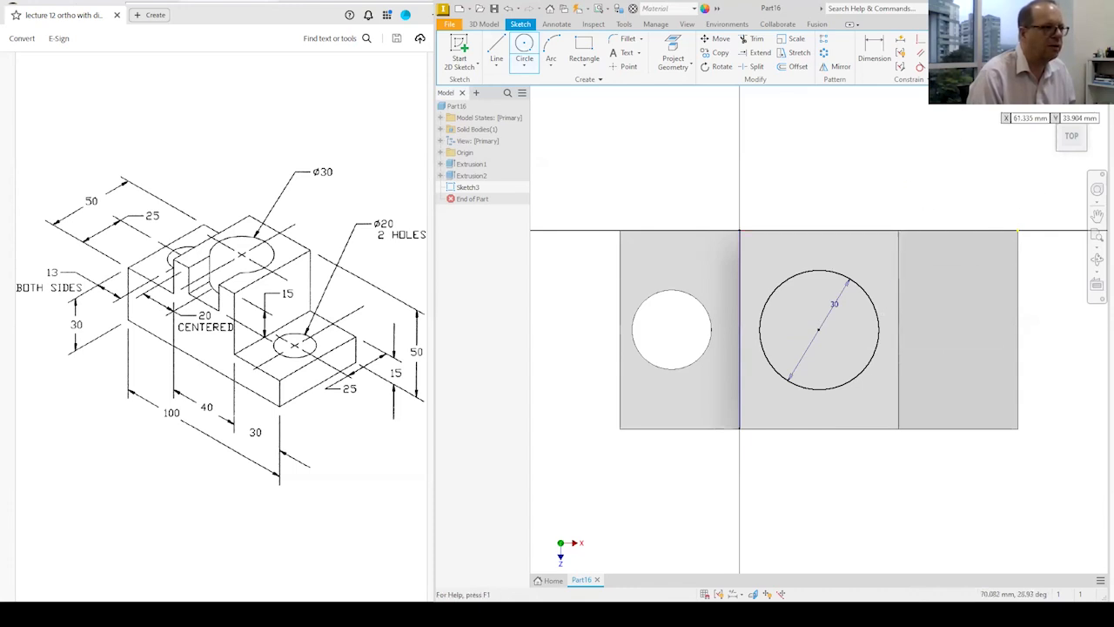
click(1051, 54)
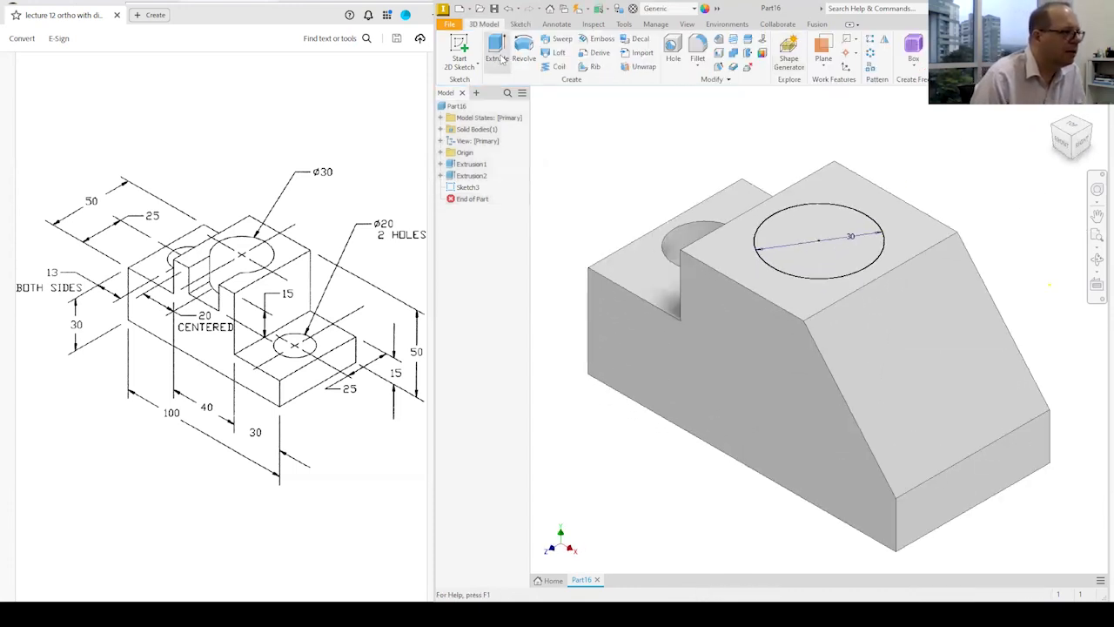
Cut the 30 mm circle downward through all of the block with Extrude
click(500, 54)
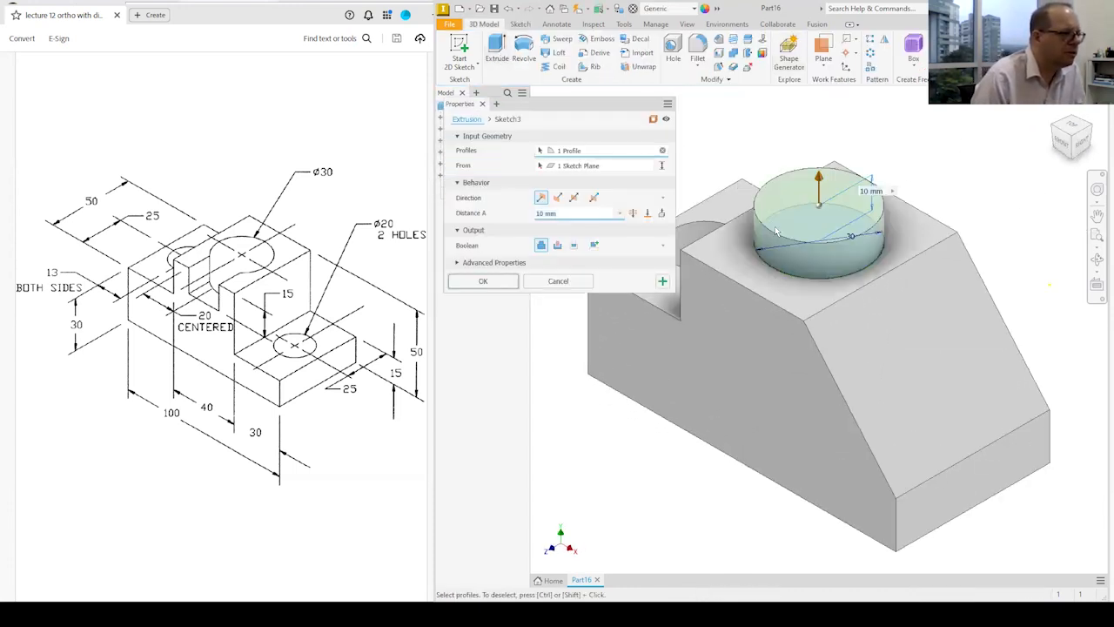
click(557, 197)
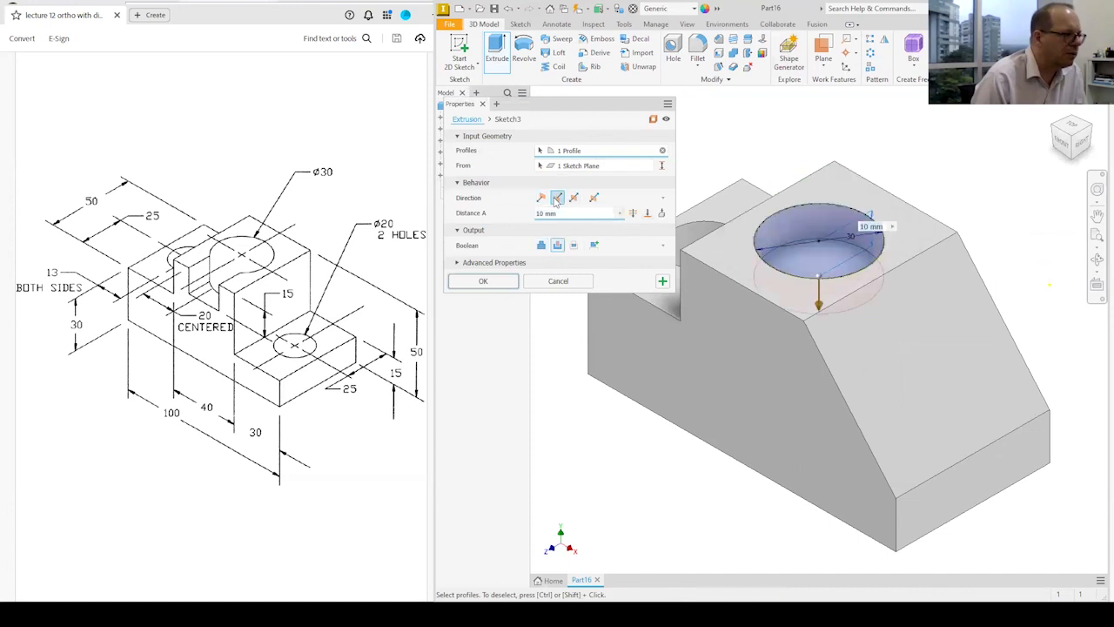
click(633, 214)
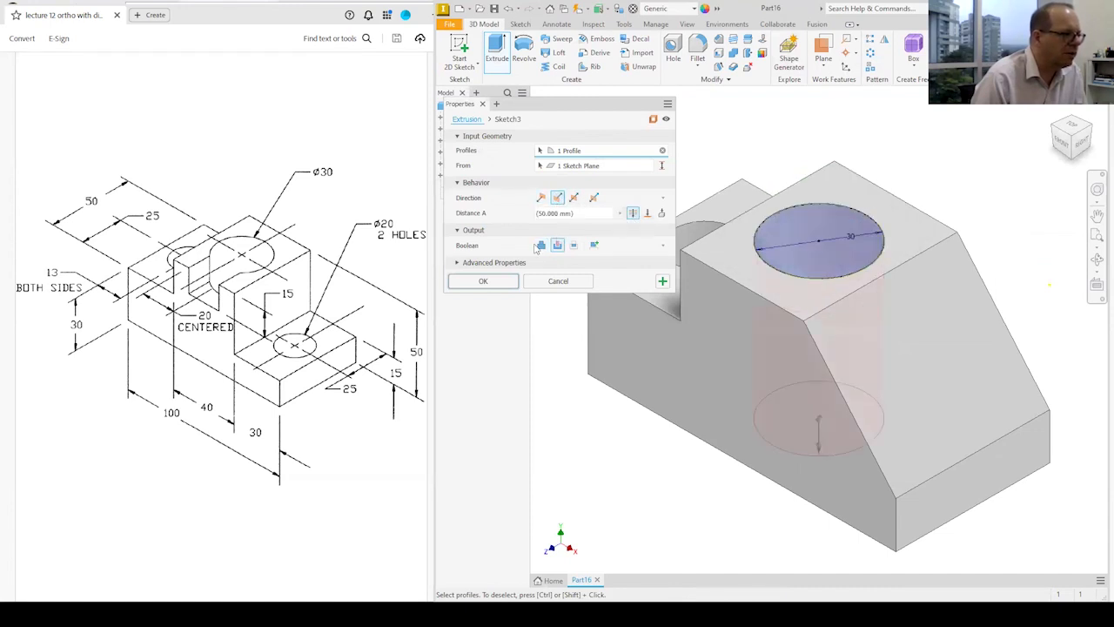
click(488, 281)
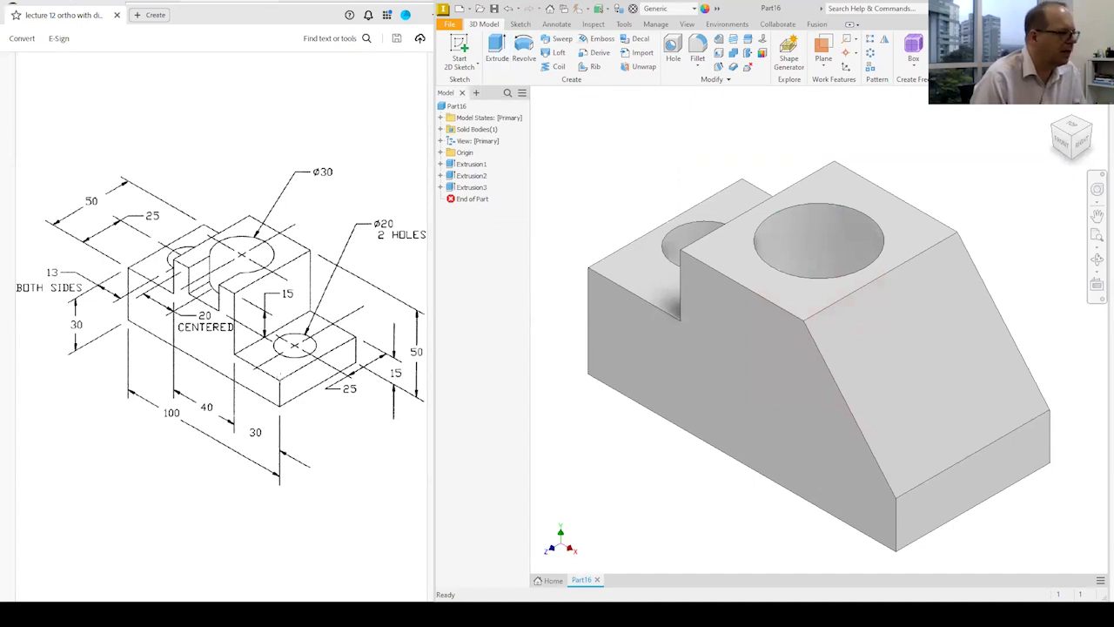
Sketch a 20 mm diameter circle on the slanted face, centred 20 mm below its upper edge and 25 mm from the side
right_click(924, 365)
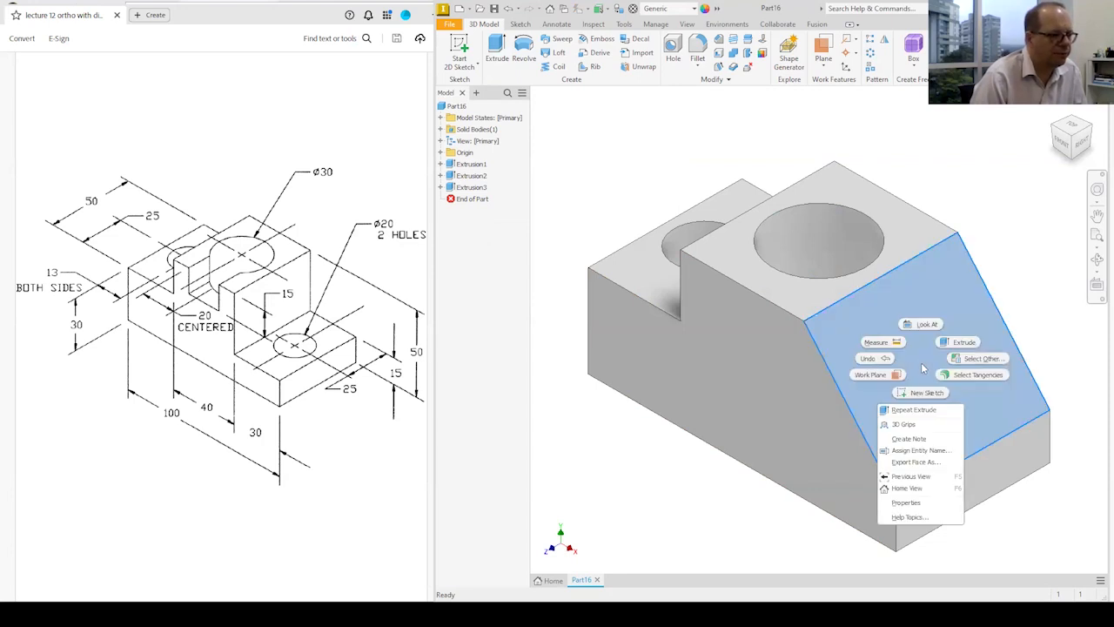
click(927, 393)
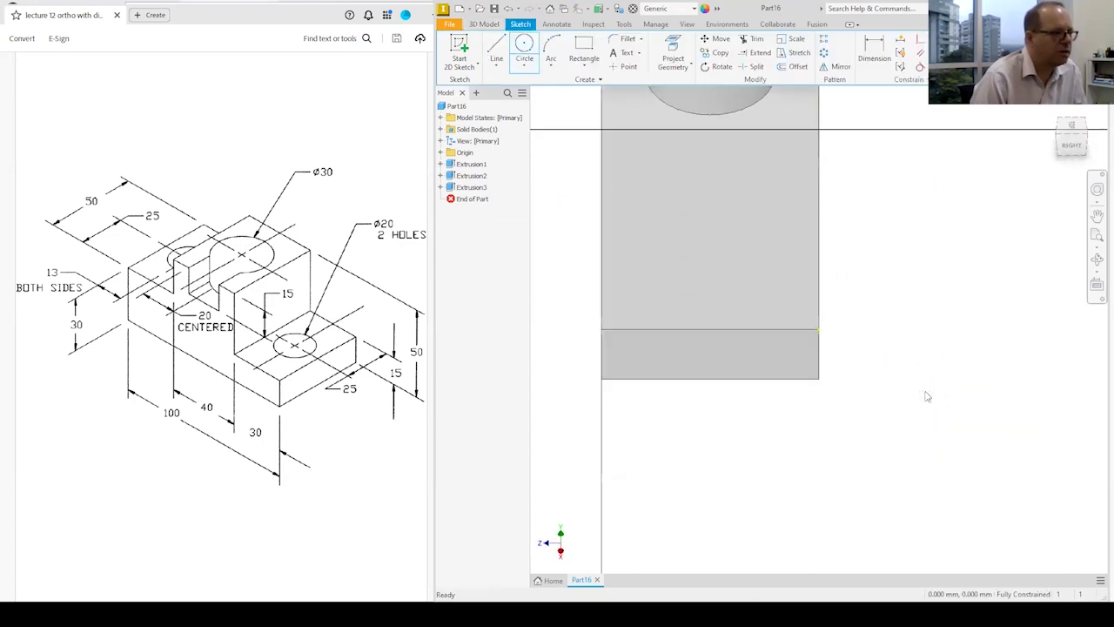
click(524, 45)
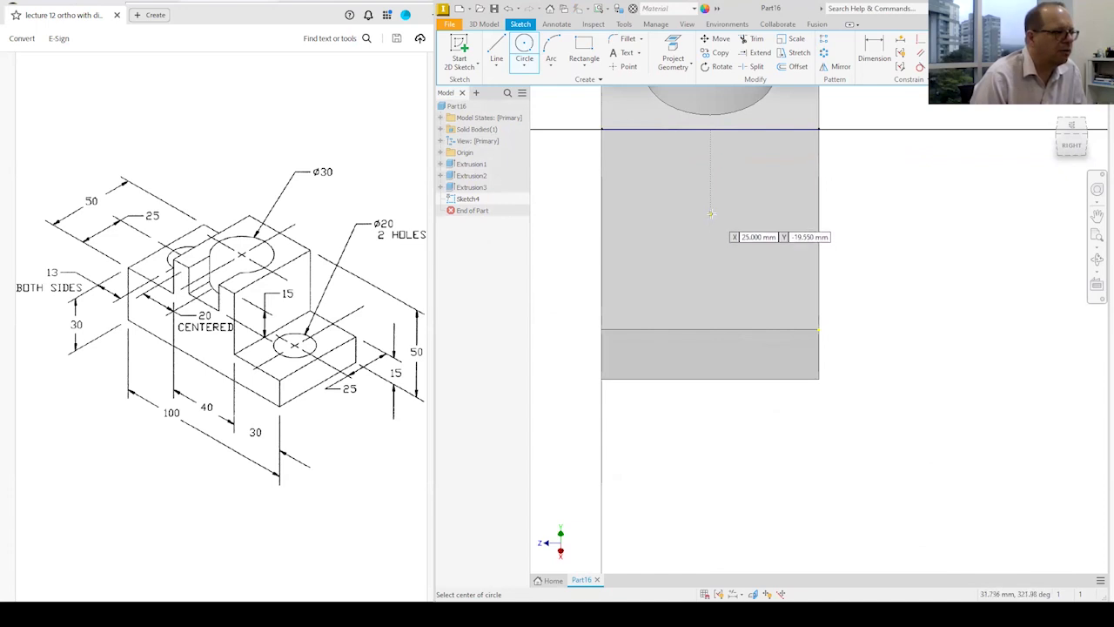
key(Tab)
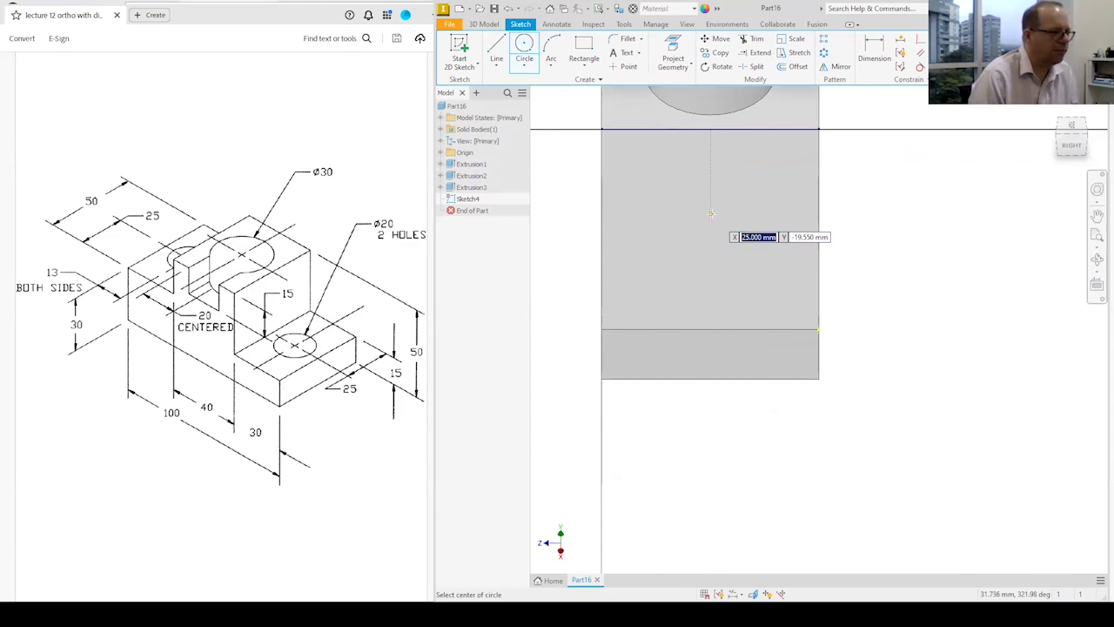
key(Tab)
text(-2)
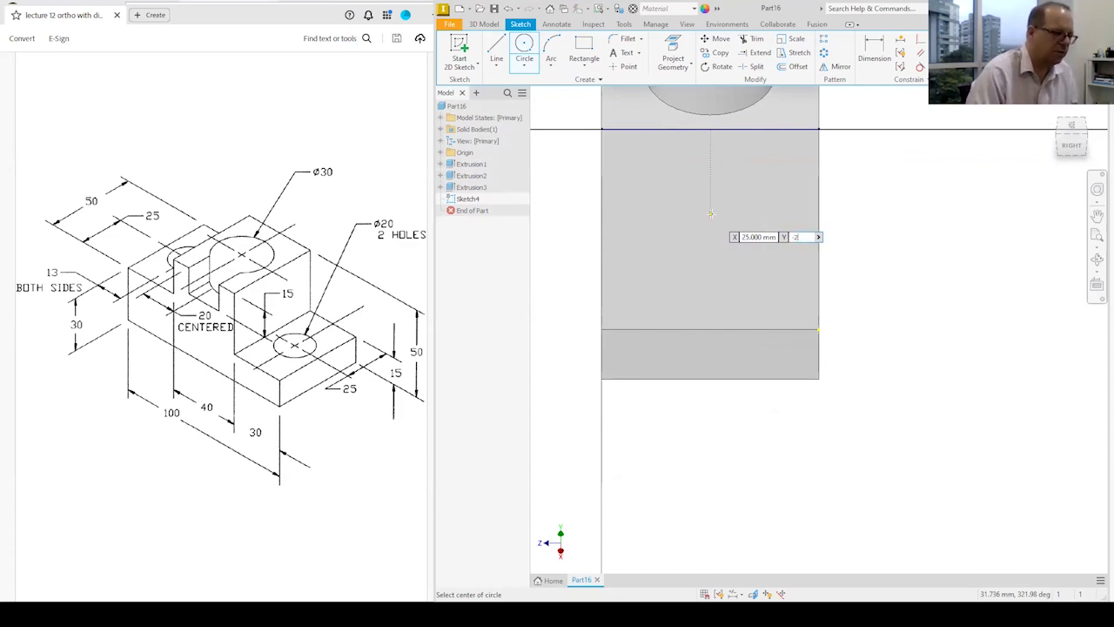
text(0)
key(Return)
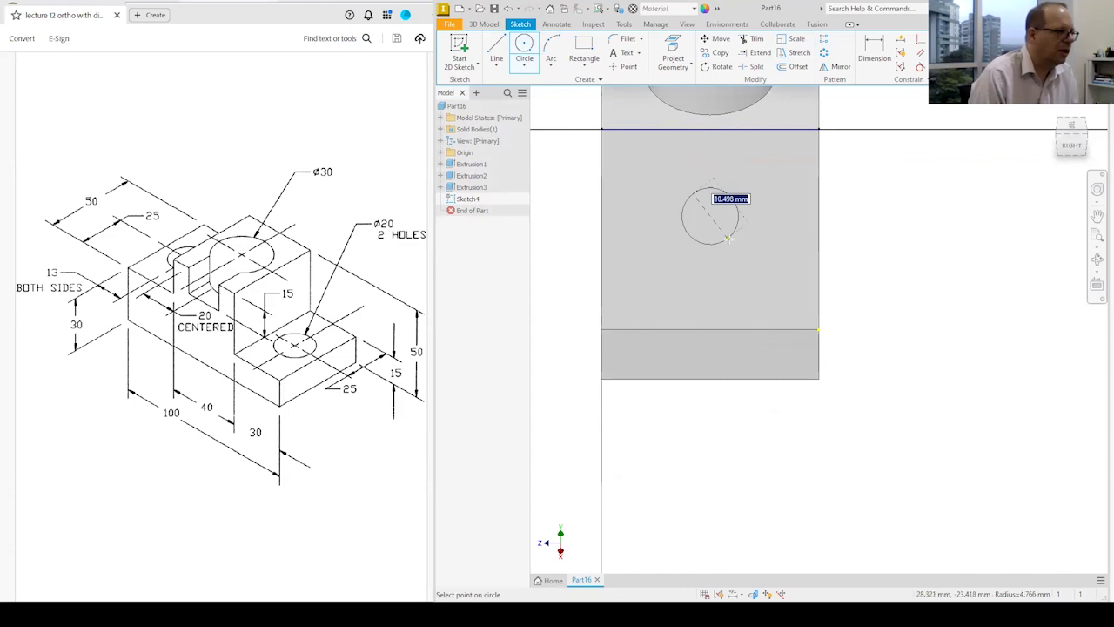
text(20)
key(Return)
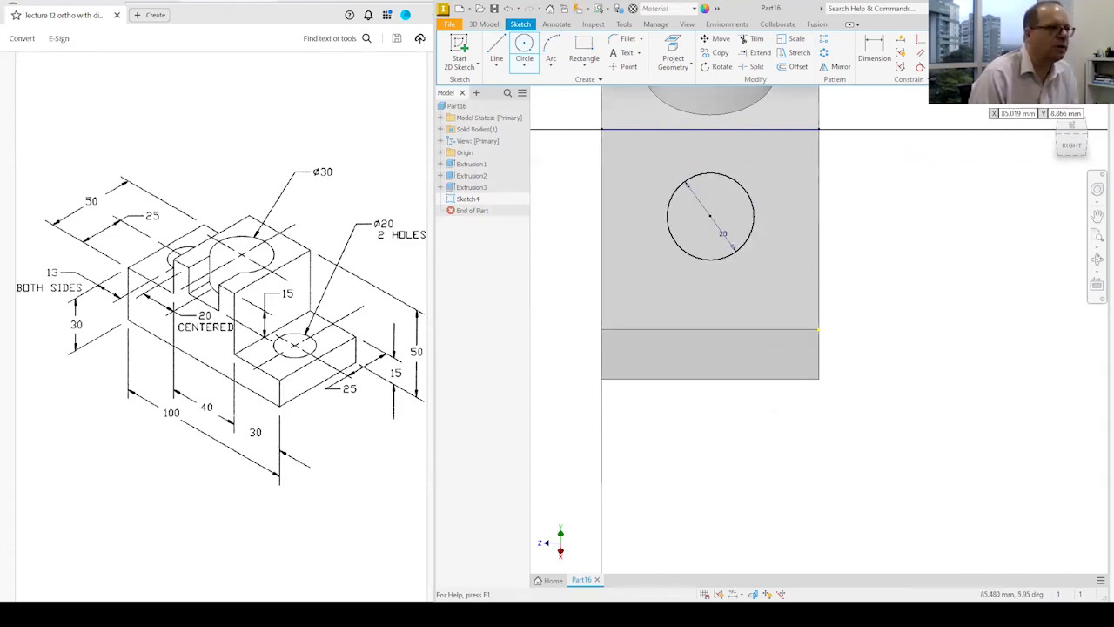
click(1045, 57)
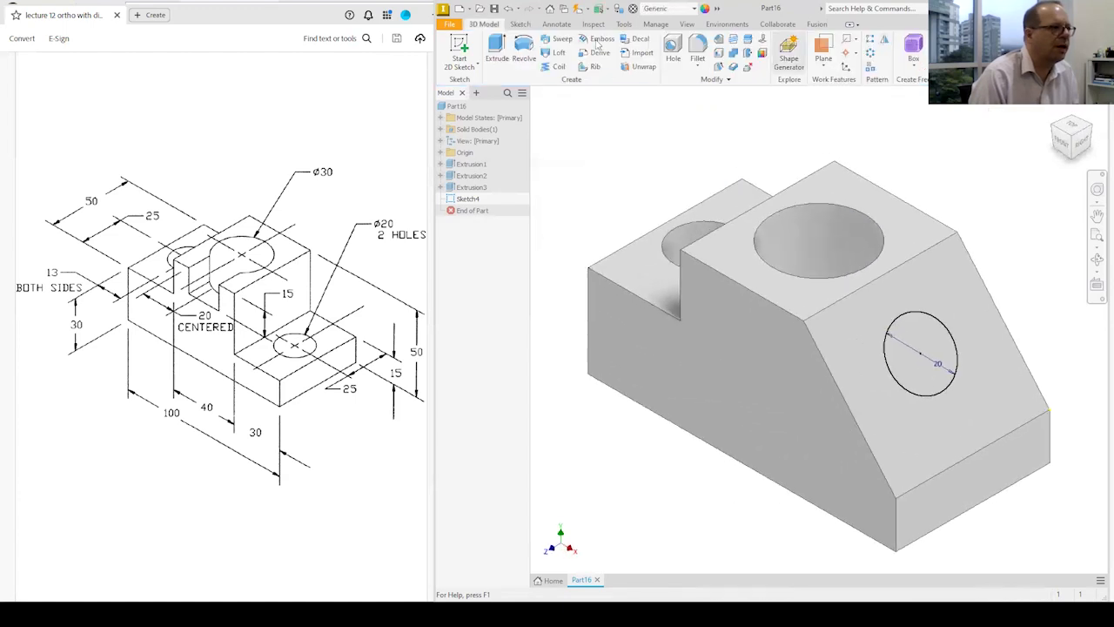
Cut the slanted face's 20 mm circle inward through all of the block with Extrude
click(504, 54)
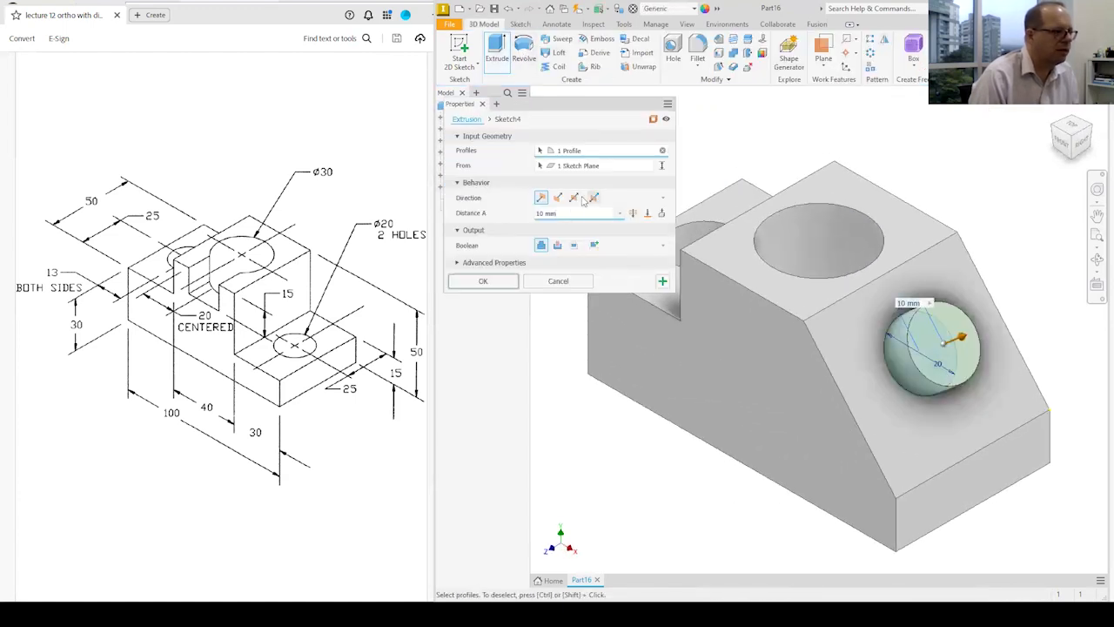
click(558, 198)
click(633, 212)
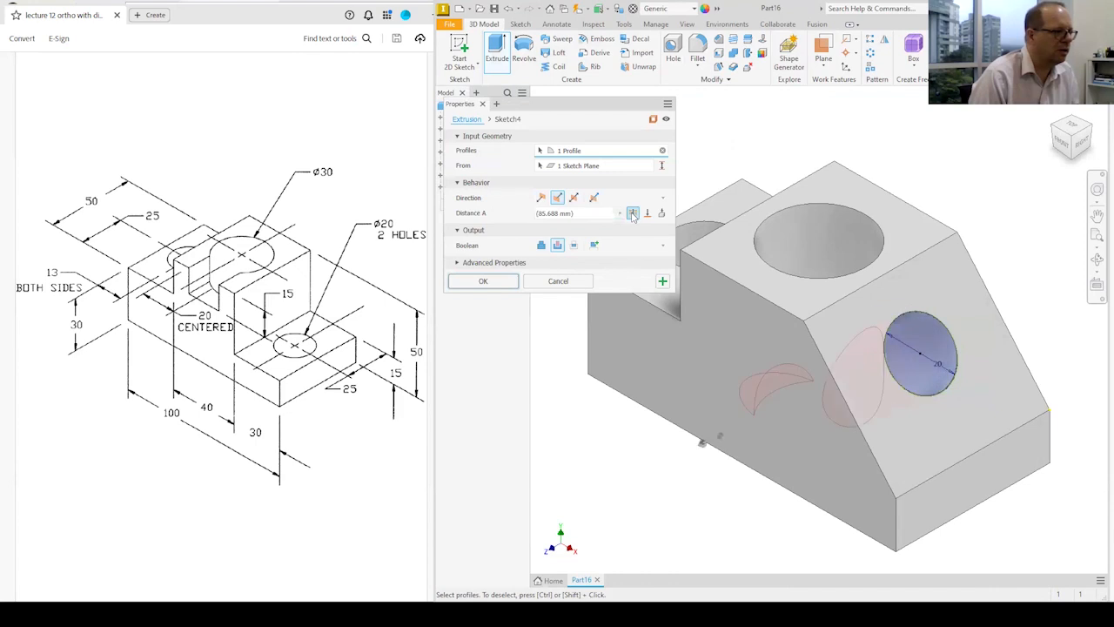
click(484, 281)
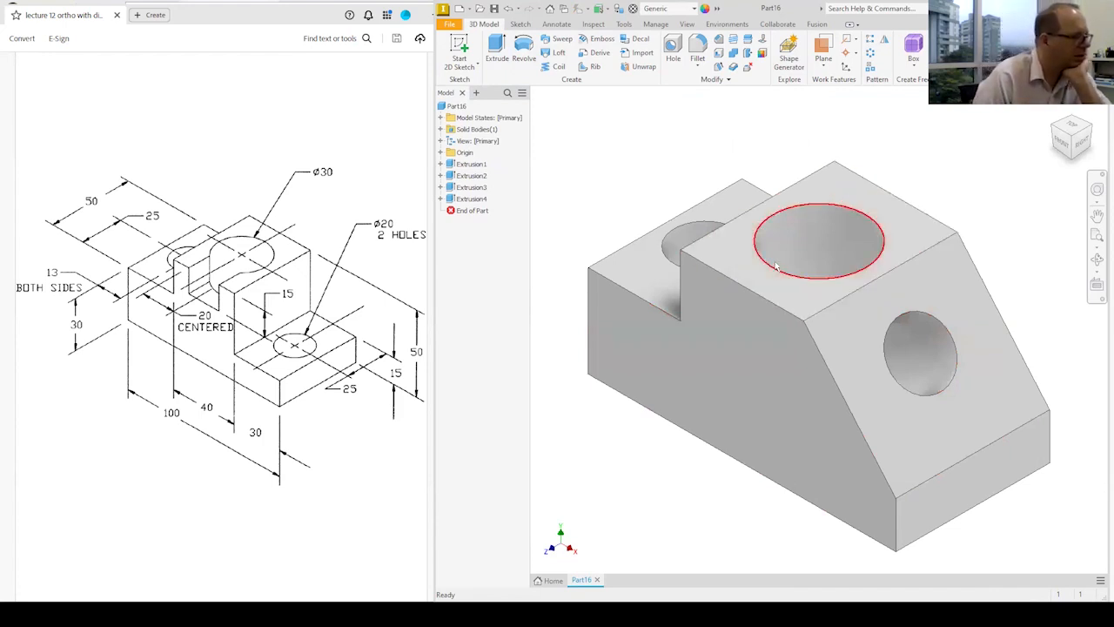
Sketch a rectangle 20 mm wide and 15 mm high on the front face, hanging from the raised part's top edge
right_click(751, 312)
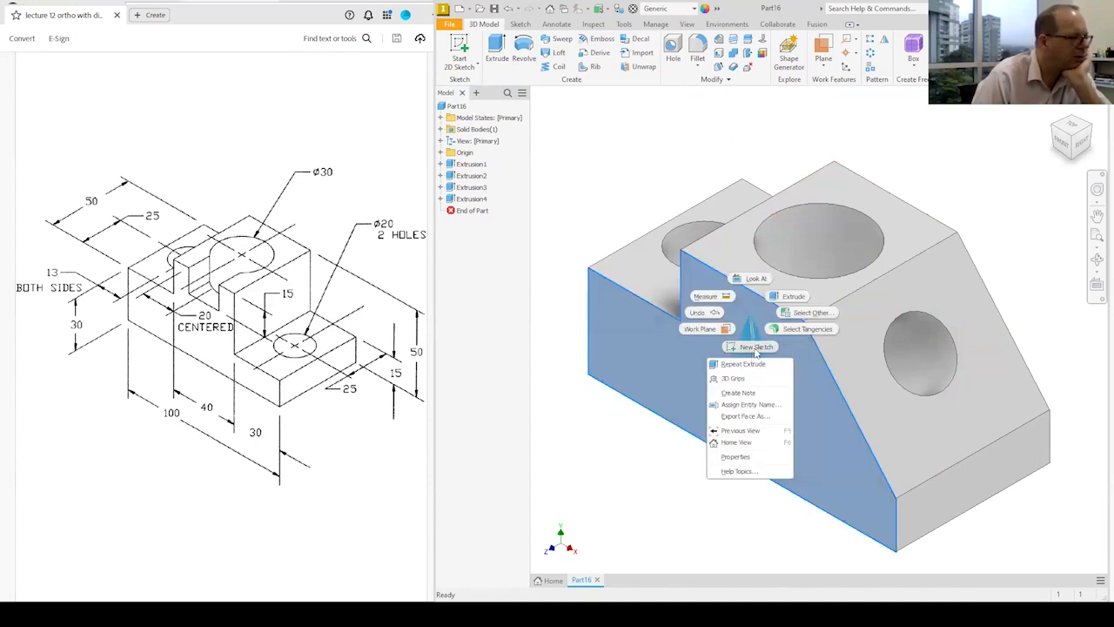
click(754, 347)
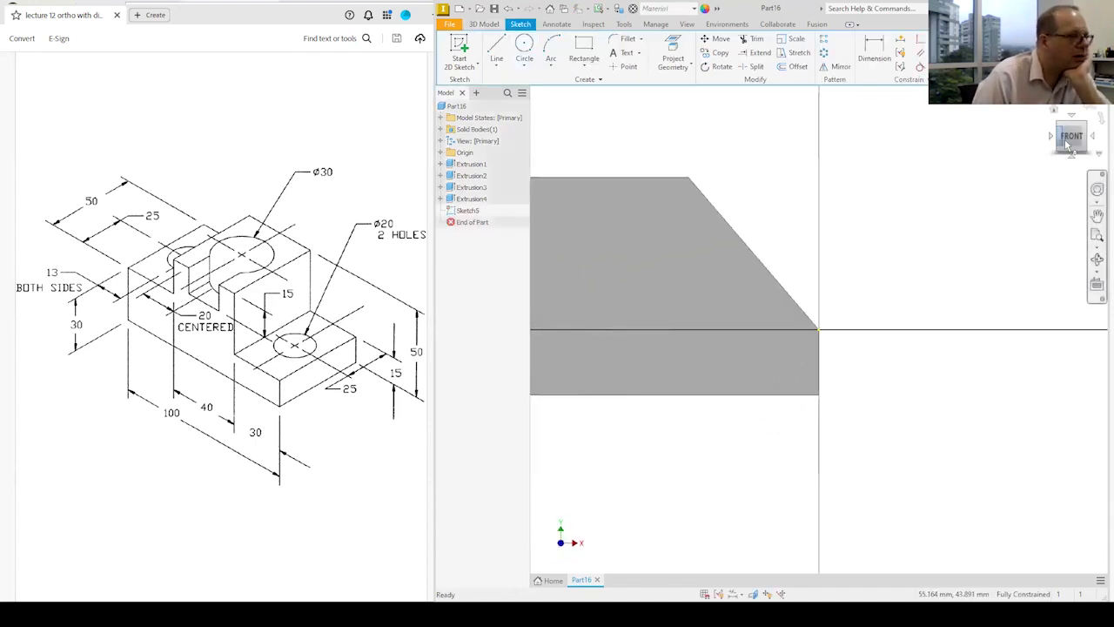
click(1076, 139)
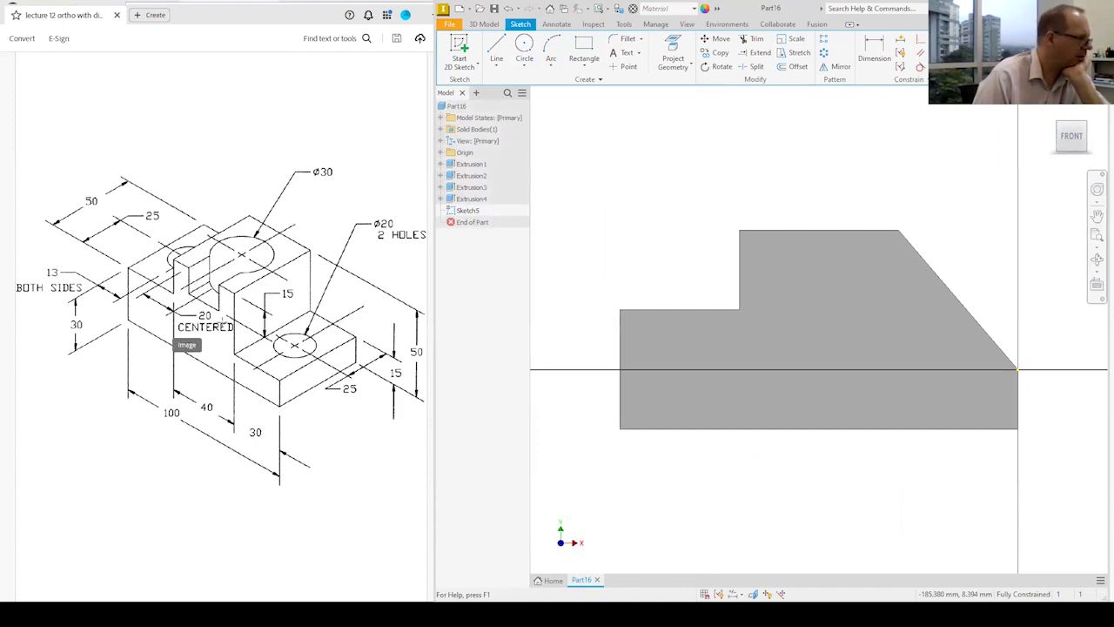
click(590, 56)
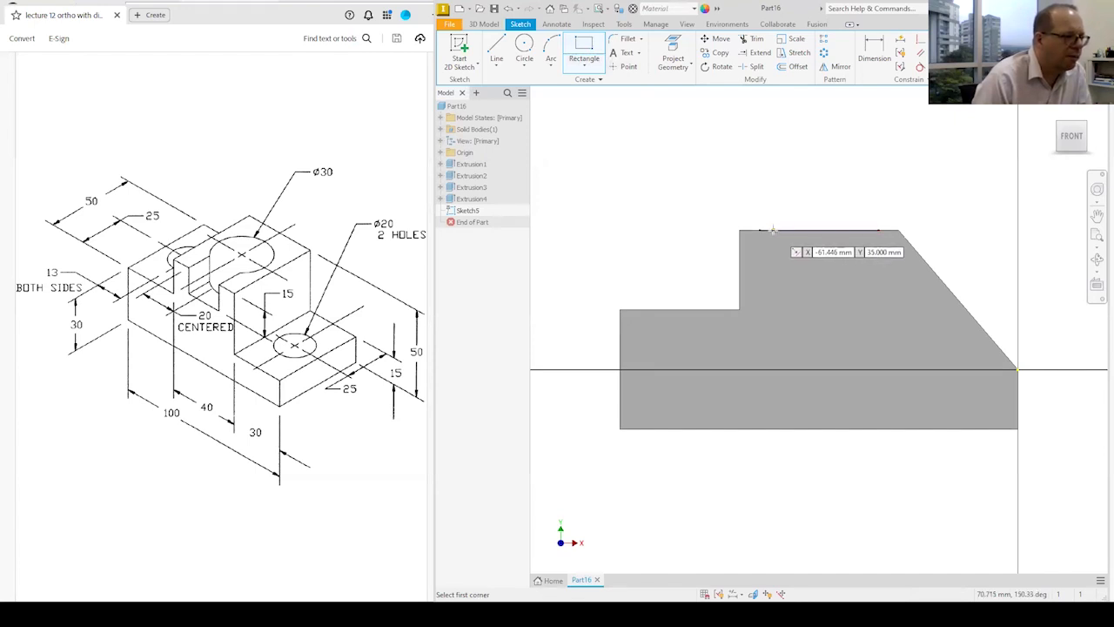
click(773, 230)
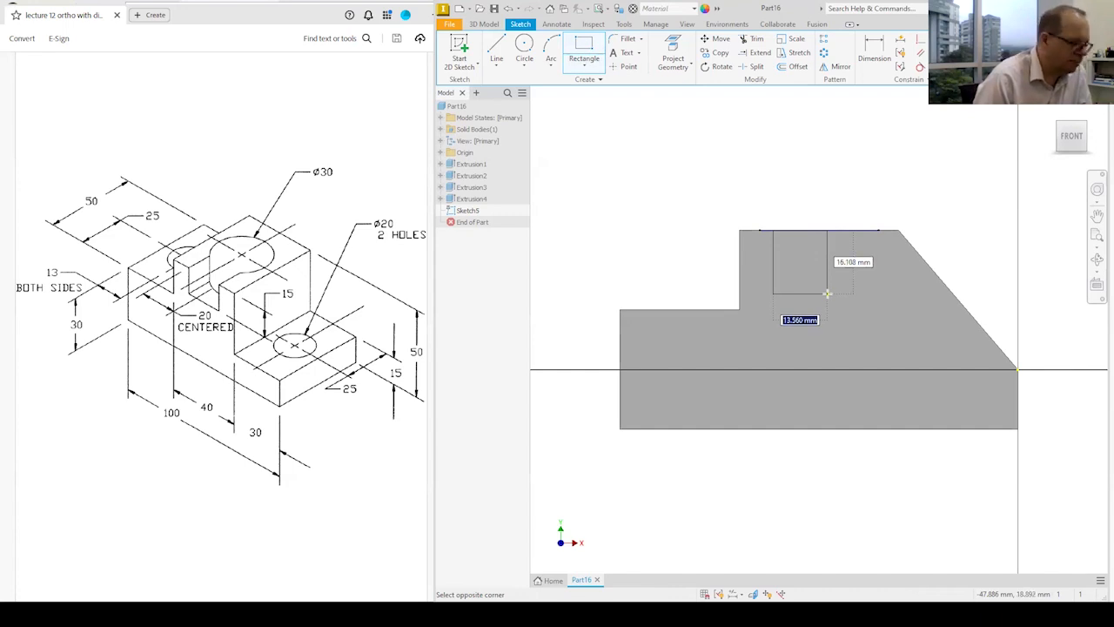
text(20)
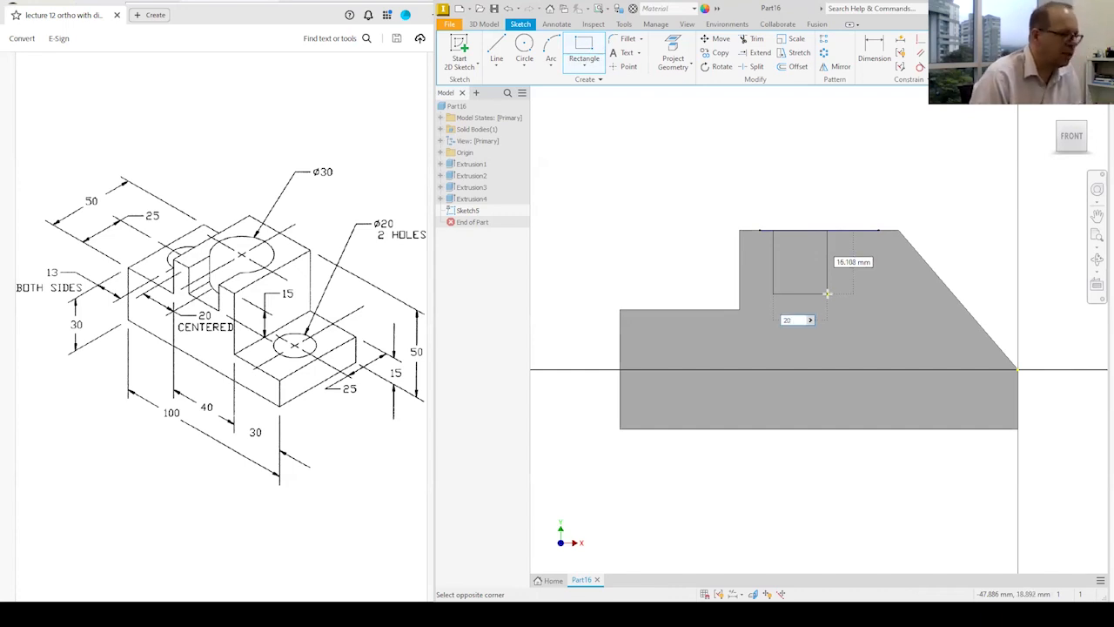
key(Tab)
text(15)
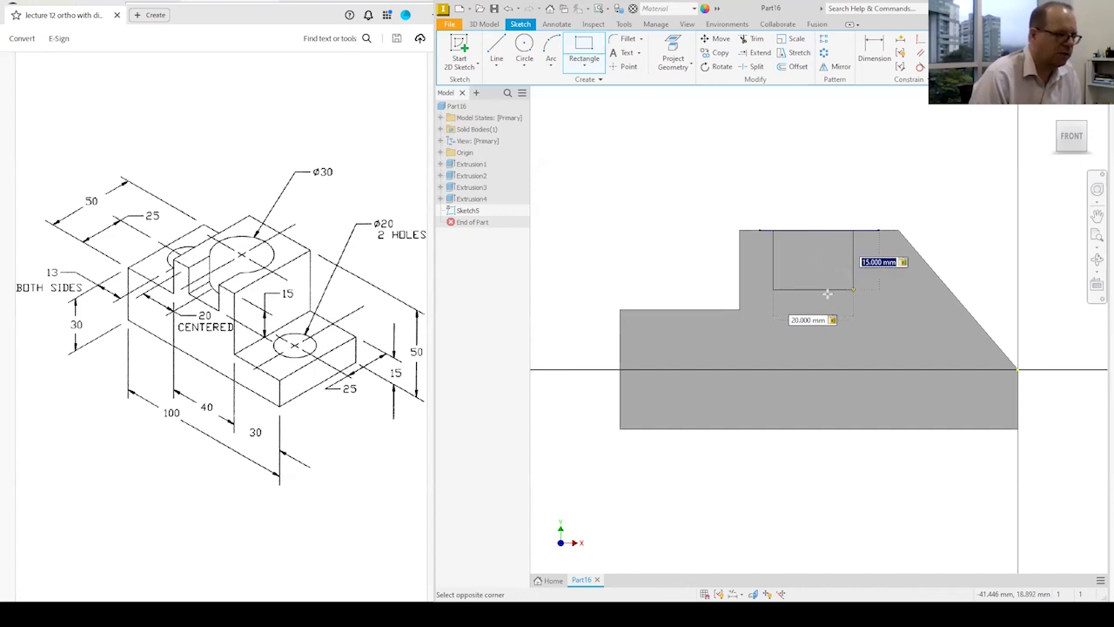
key(Return)
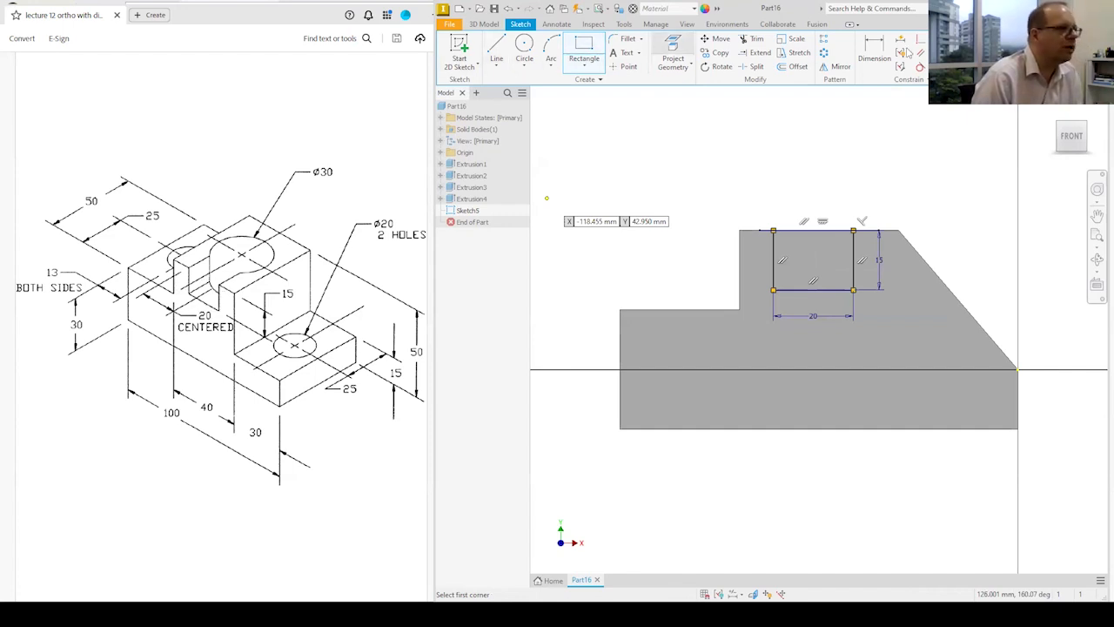
Dimension the rectangle 10 mm from the raised part's left vertical edge, finish the sketch, and show the home view
click(875, 50)
click(774, 259)
click(740, 261)
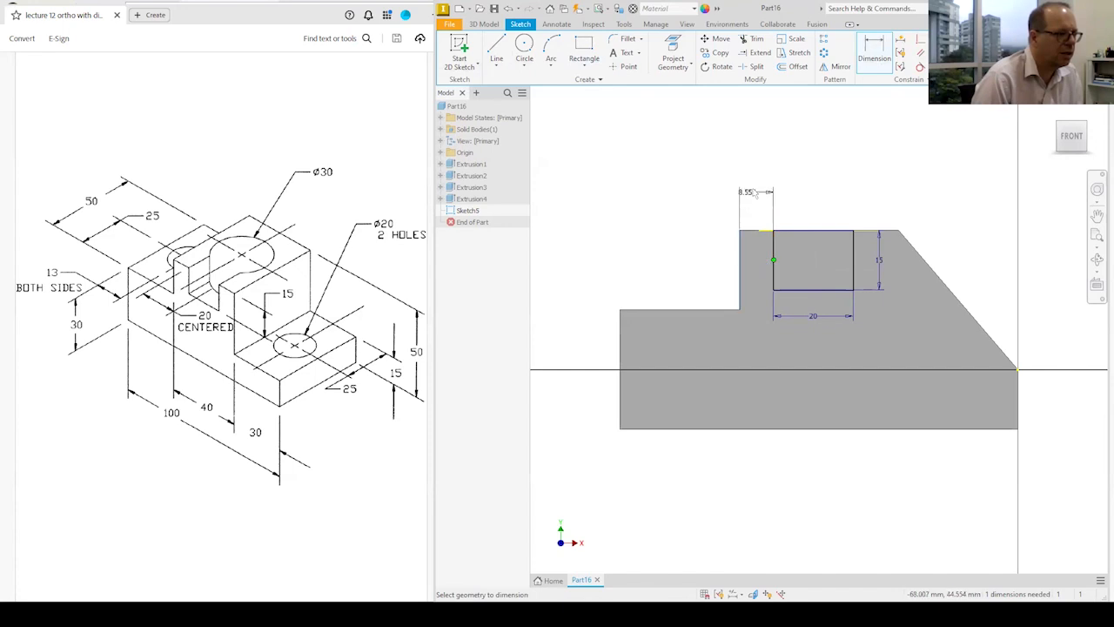
click(754, 193)
text(10)
key(Return)
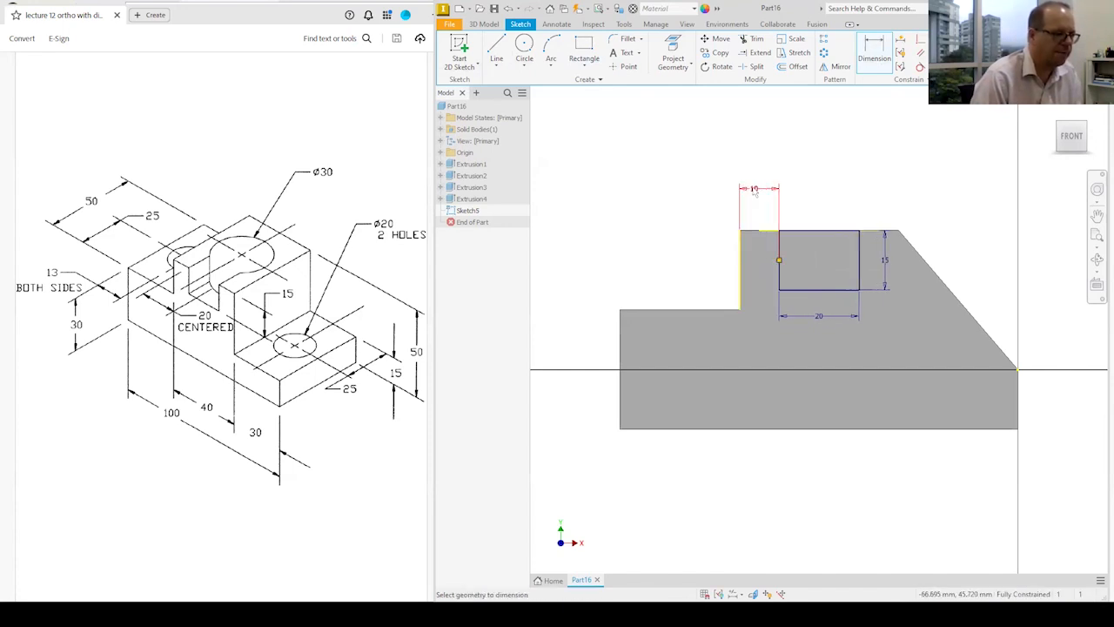
key(F6)
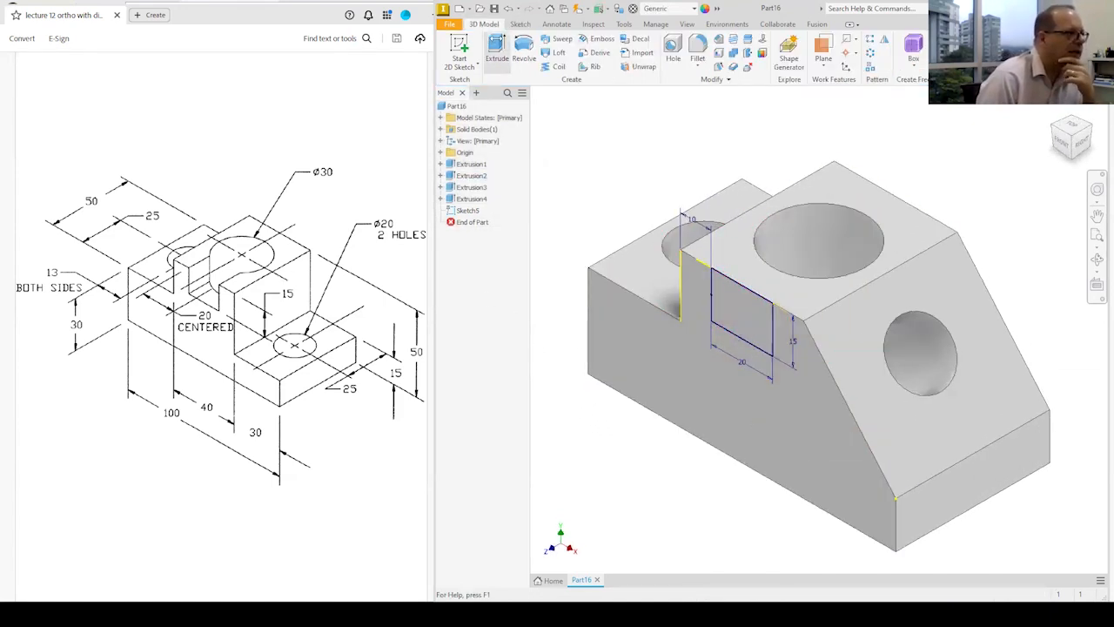
Cut the 20 mm by 15 mm rectangle 20 mm into the raised part with Extrude to form the slot
click(497, 53)
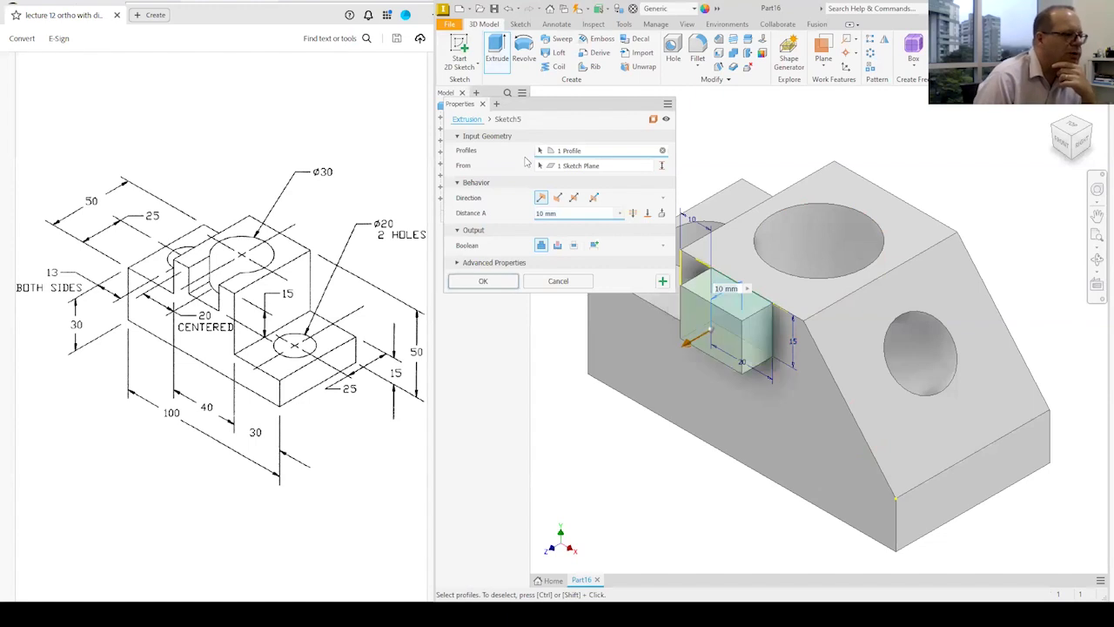
click(558, 198)
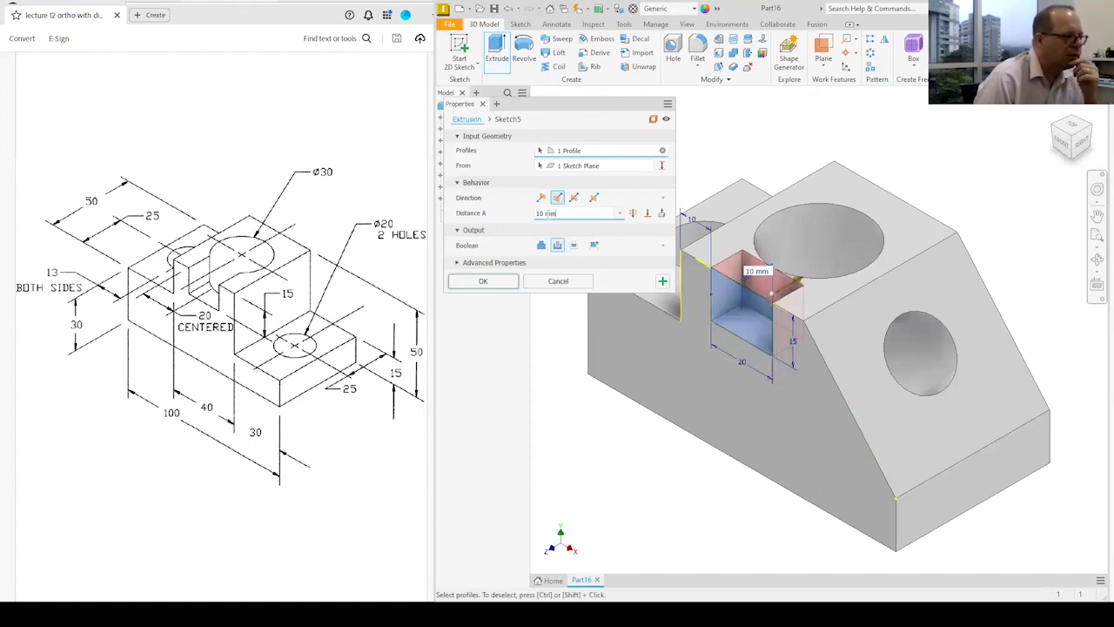
text(20)
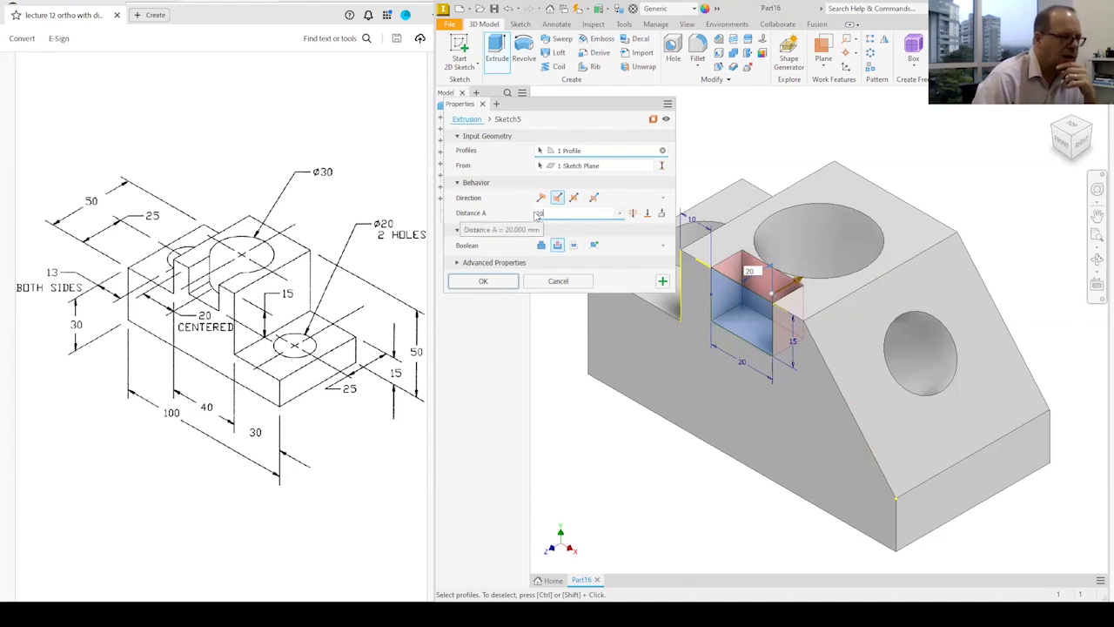
click(468, 282)
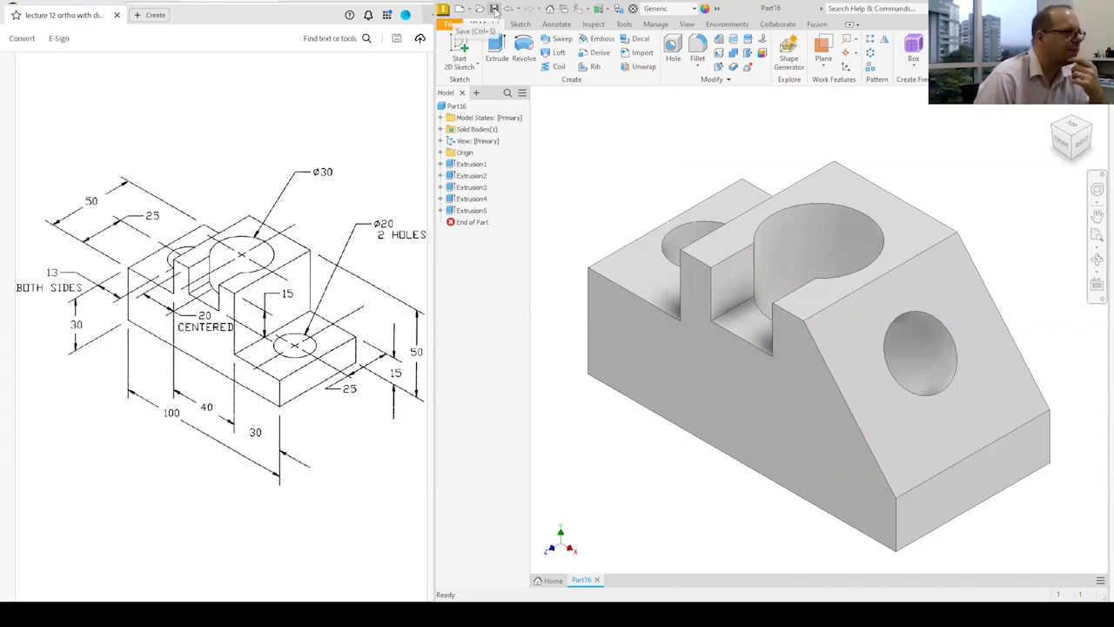
Start saving the part and browse through the lecture Engineering Graphics folder to the lecture #12 ortho views folder
click(495, 9)
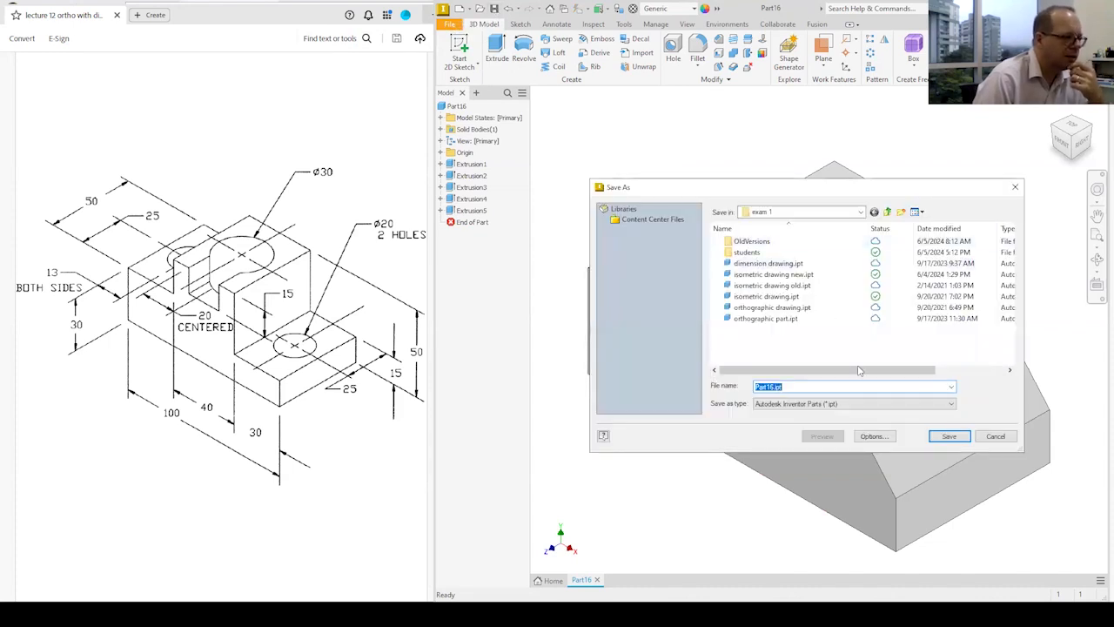
click(888, 213)
click(888, 213)
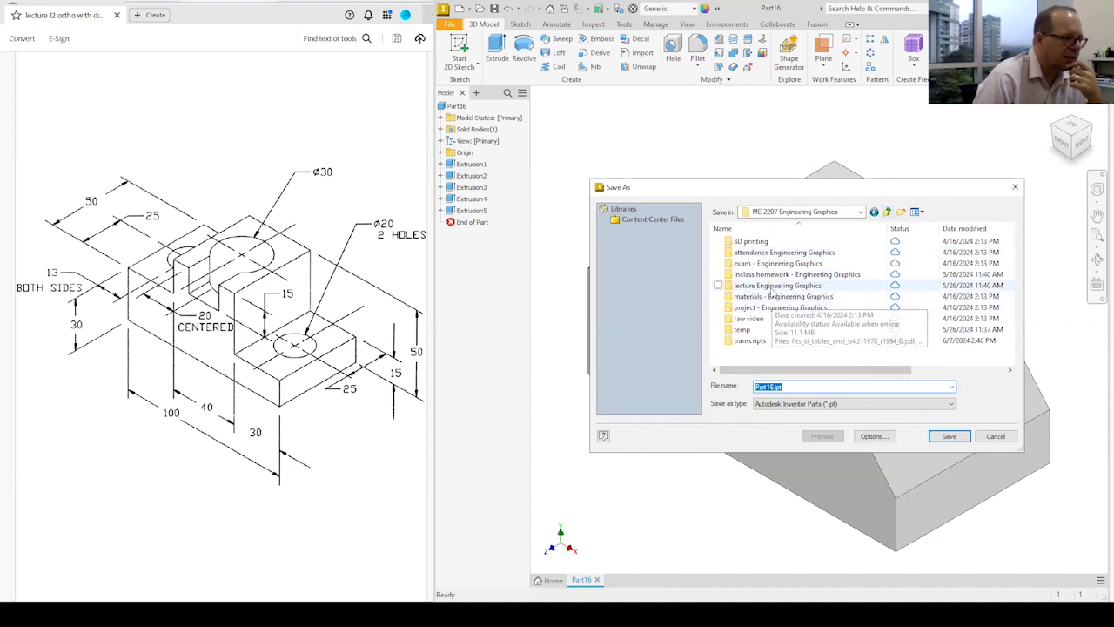
click(772, 287)
double_click(771, 287)
scroll(797, 310, down, 2)
double_click(799, 298)
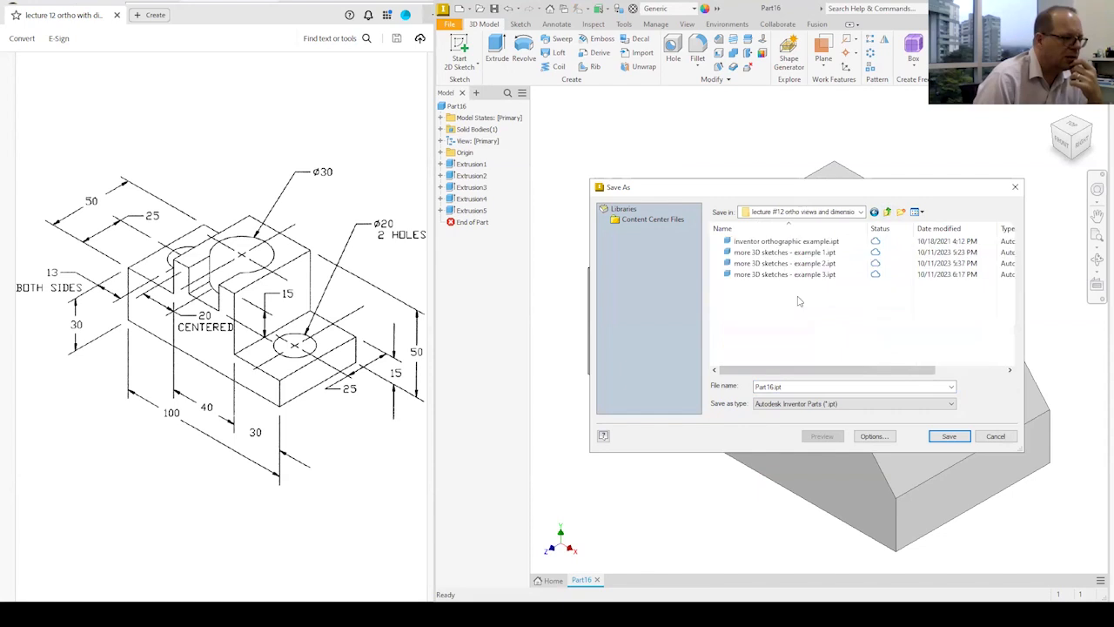
Create a folder named temp and save the part in it as block
click(901, 211)
text(temp)
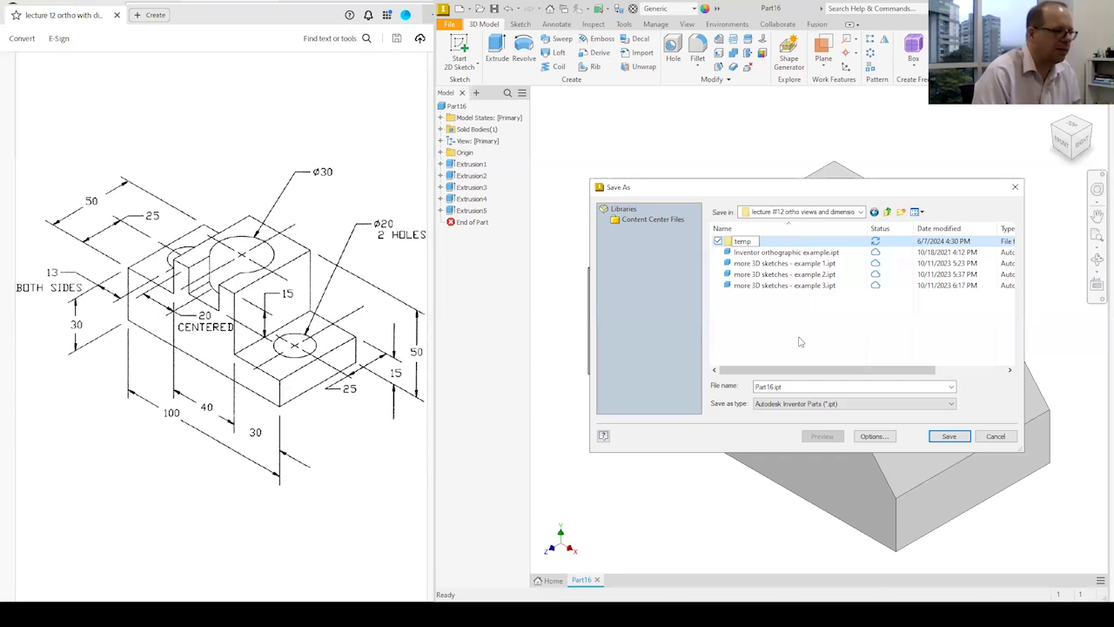
key(Return)
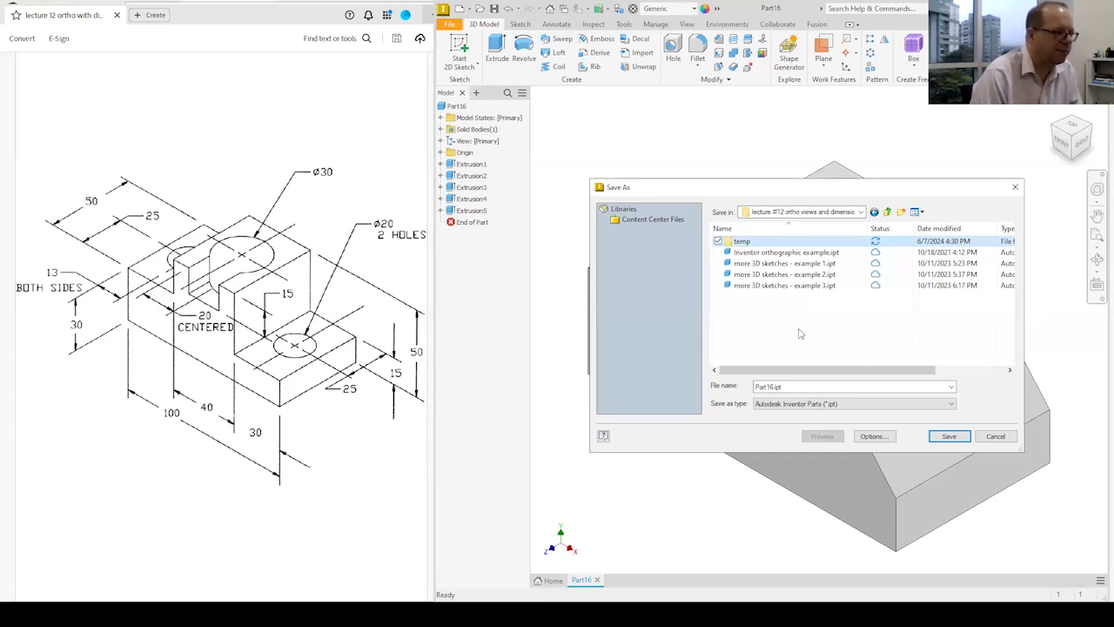
double_click(741, 242)
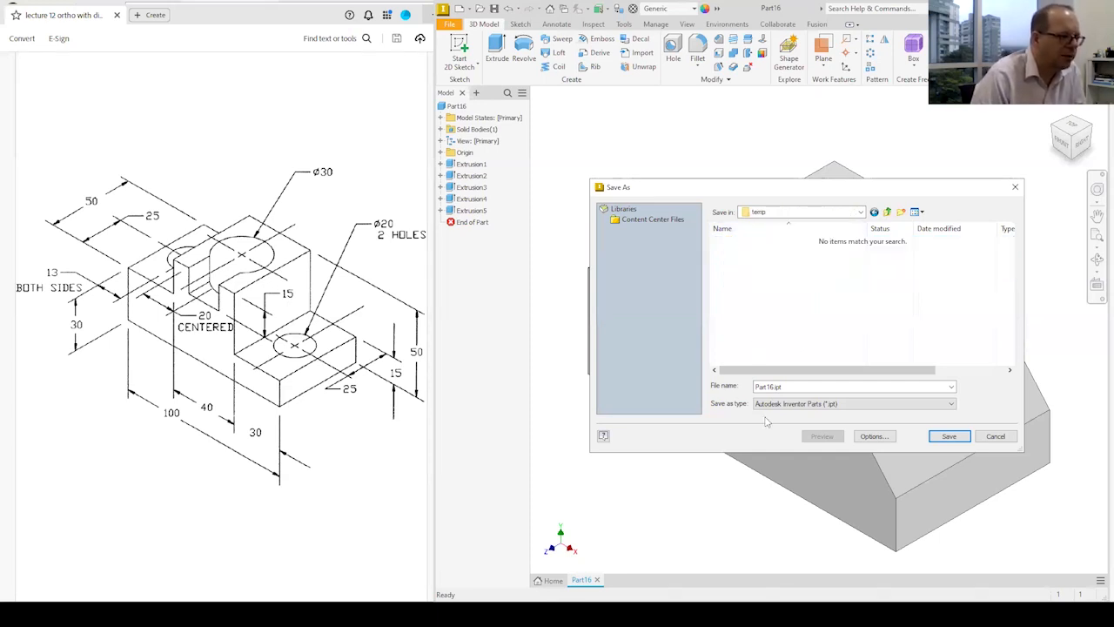
drag(757, 387, 793, 387)
text(block)
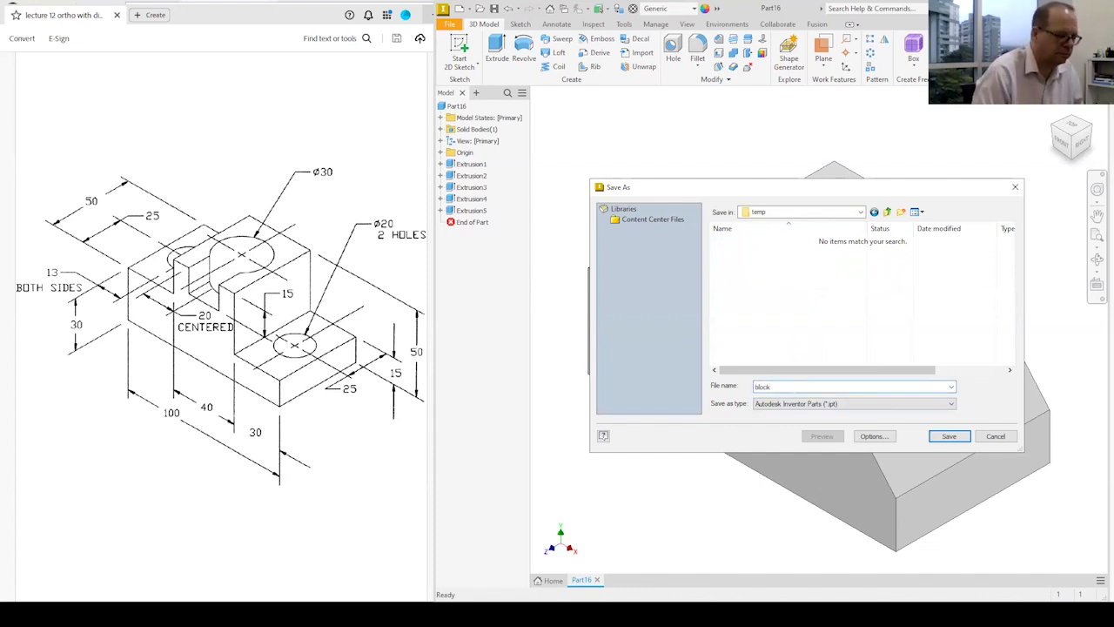
key(Return)
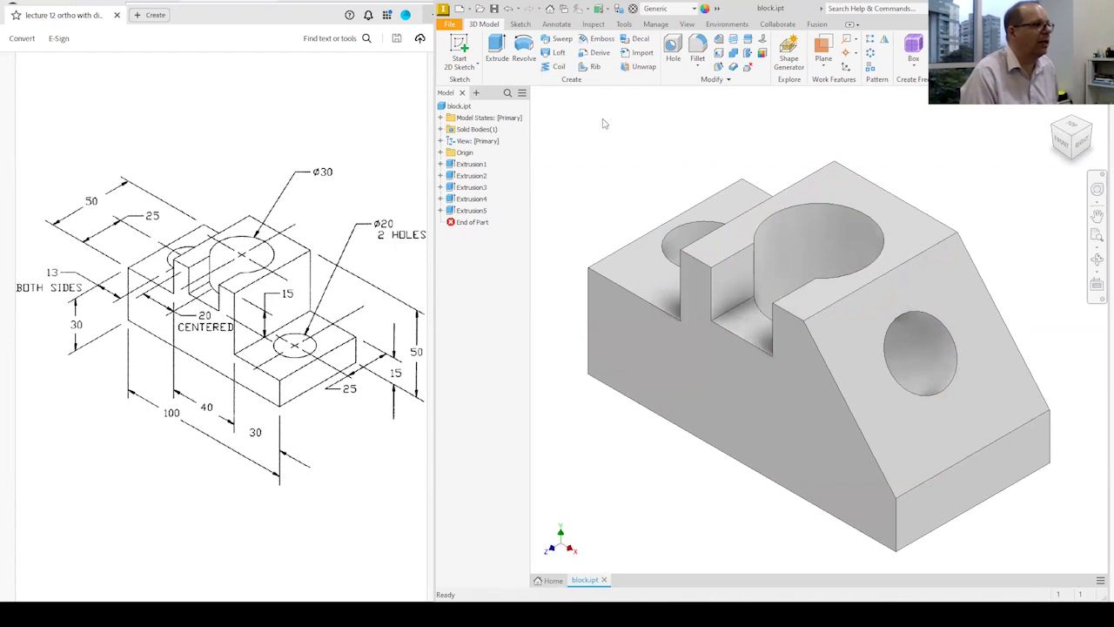
Create a new drawing from the metric ANSI (mm).idw template
click(459, 8)
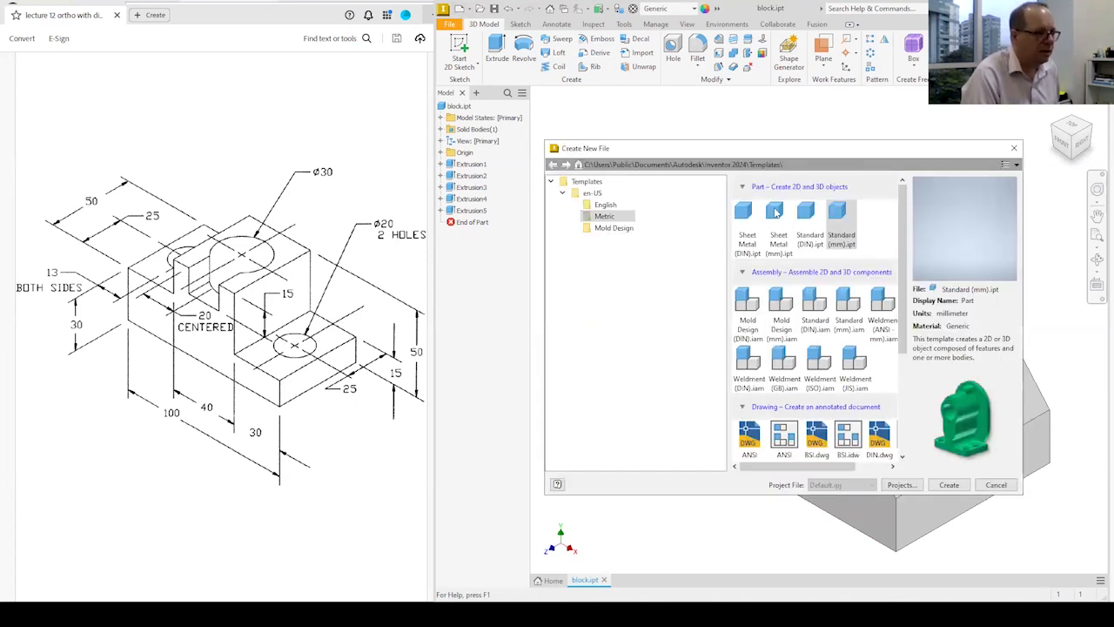
scroll(812, 330, down, 3)
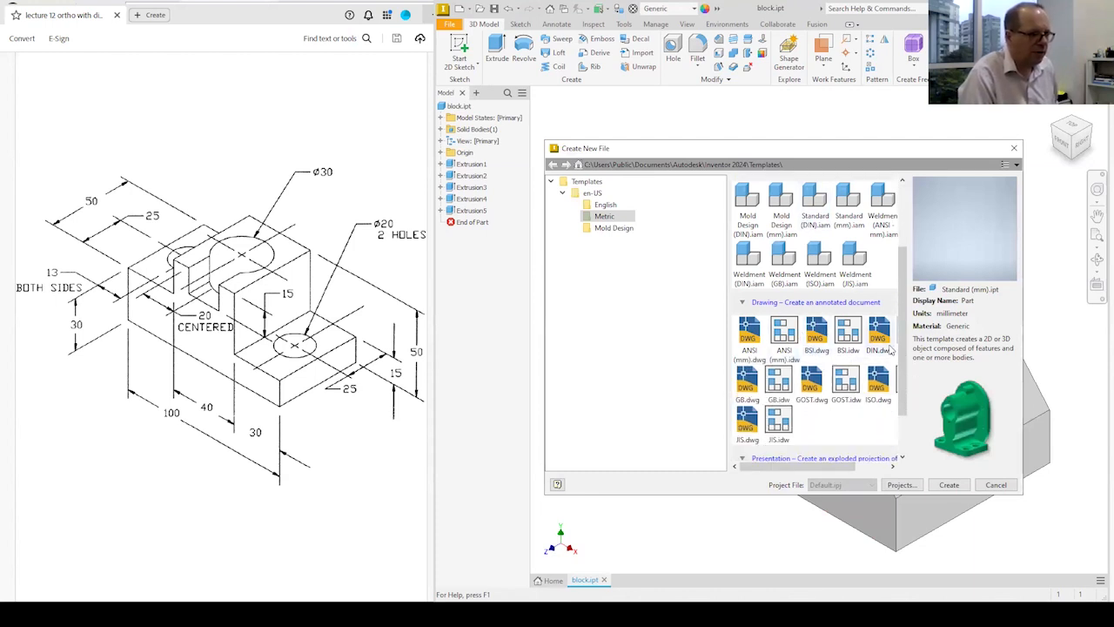
scroll(856, 433, down, 1)
mouse_move(834, 471)
mouse_down()
mouse_move(867, 471)
mouse_move(816, 476)
mouse_up()
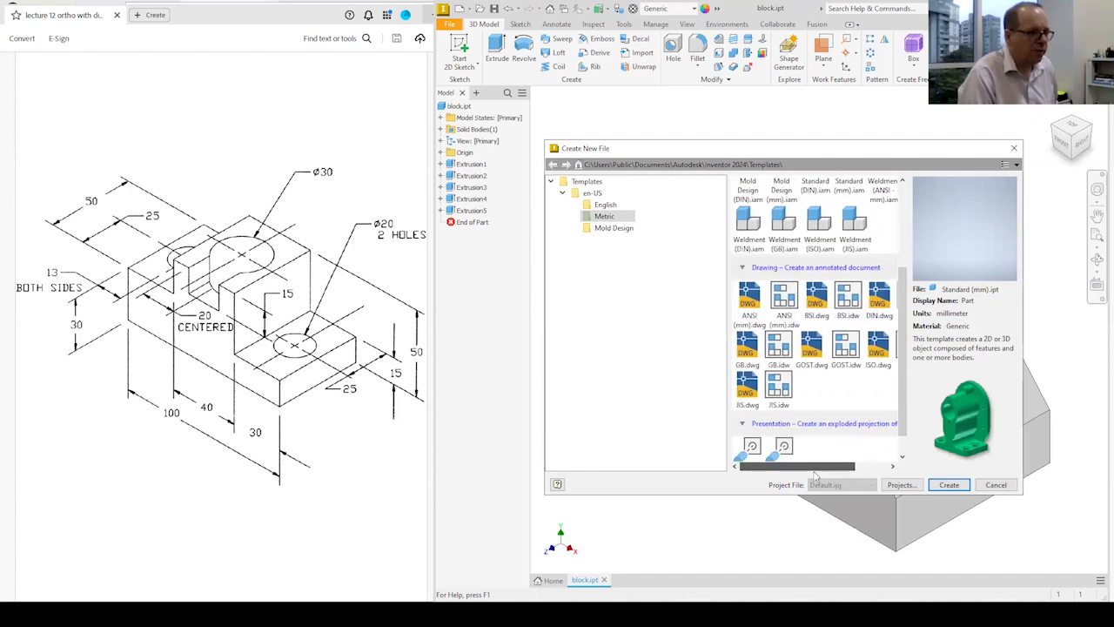
click(788, 298)
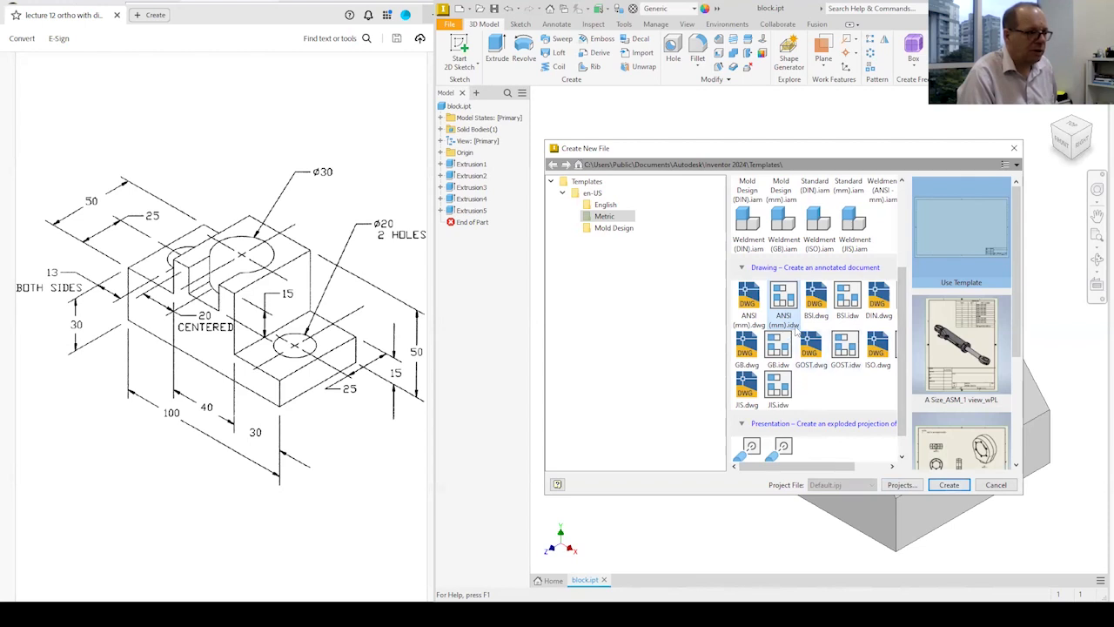
click(948, 486)
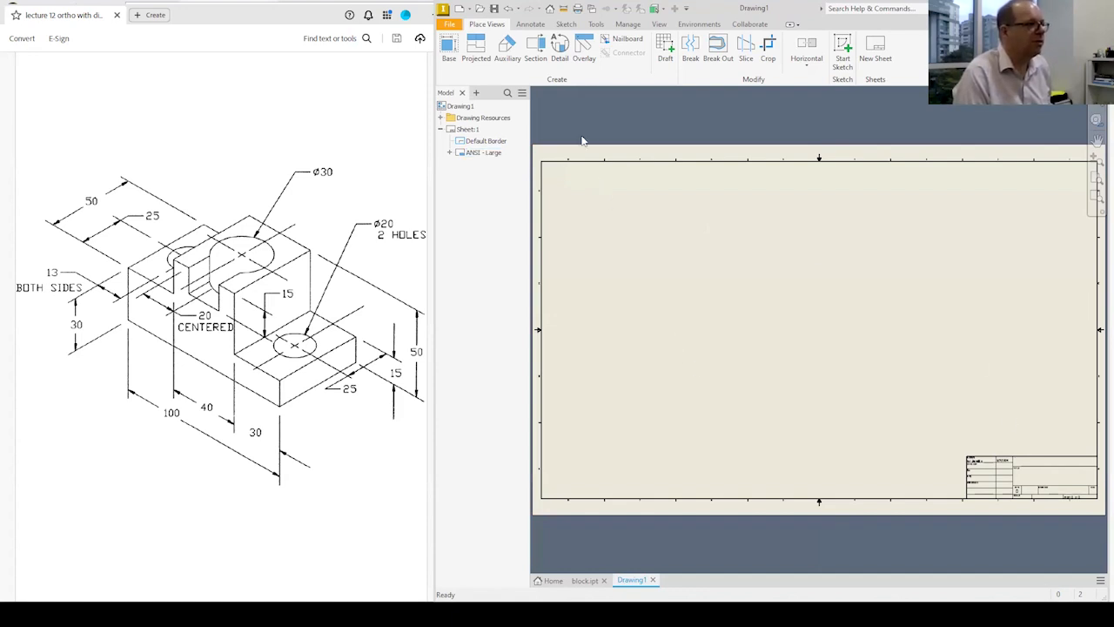
Set the text height of the Note Text (ANSI) style to 8 mm and save the style changes
click(597, 26)
click(627, 25)
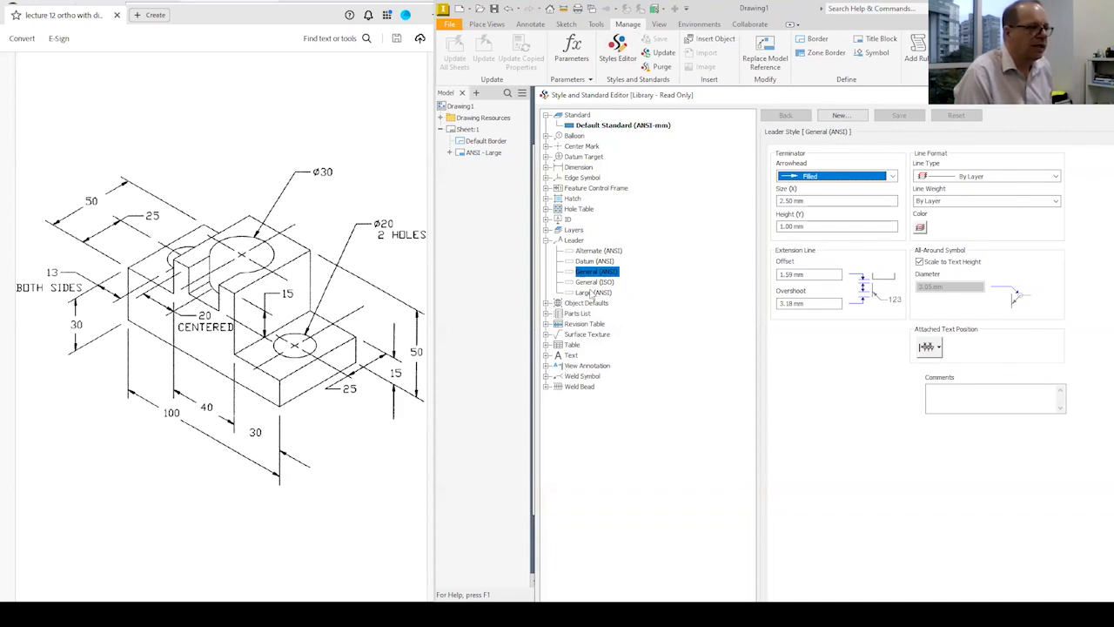
click(548, 241)
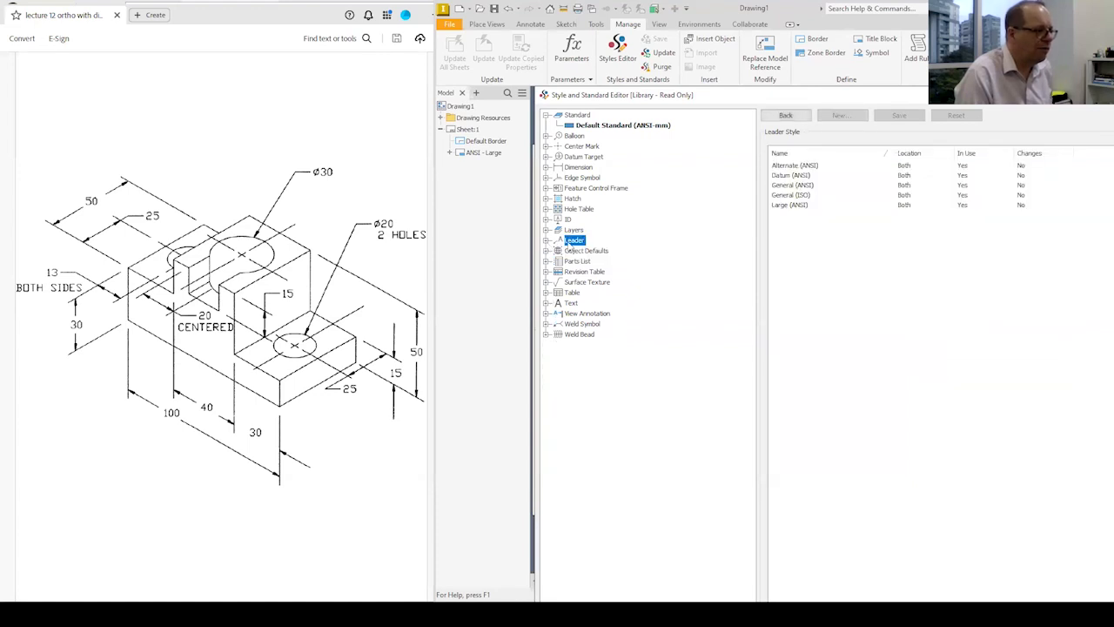
click(546, 303)
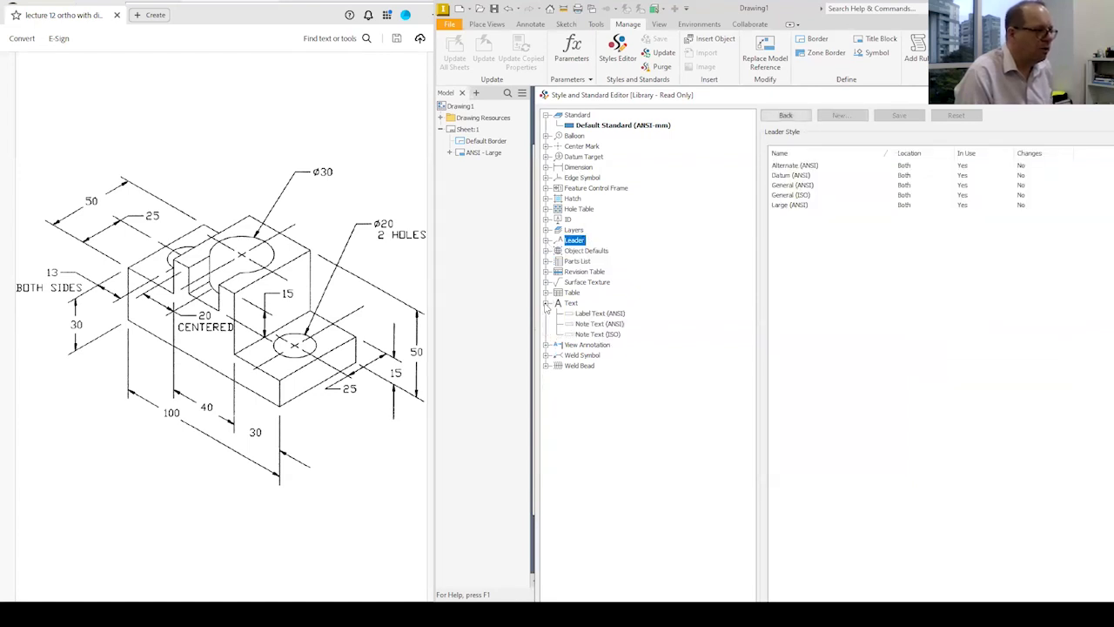
click(599, 323)
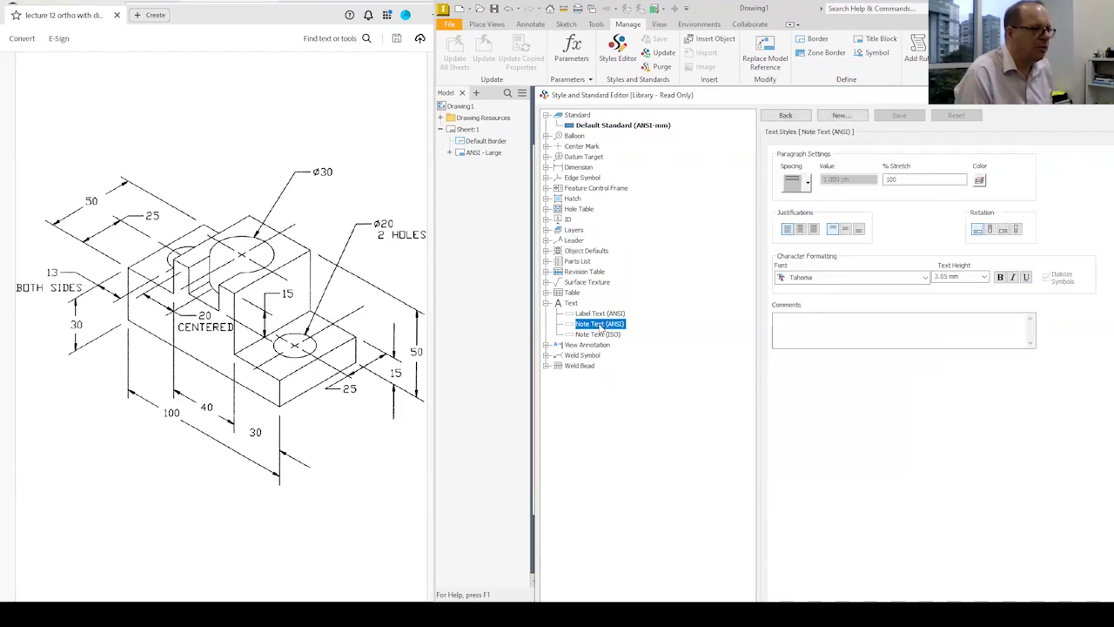
click(962, 276)
text(8)
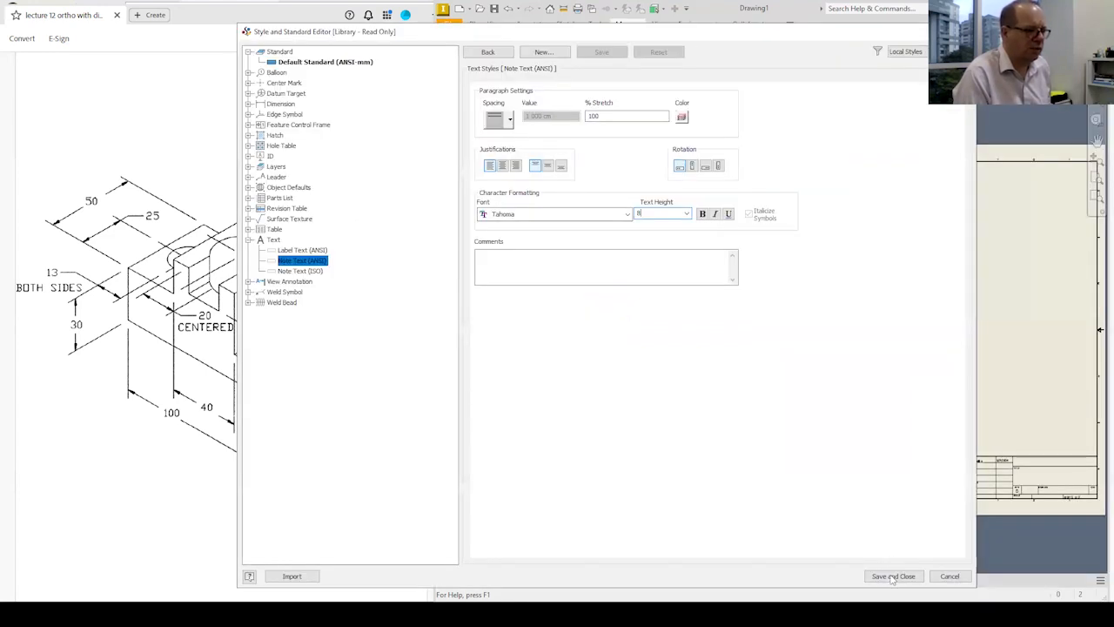
click(894, 575)
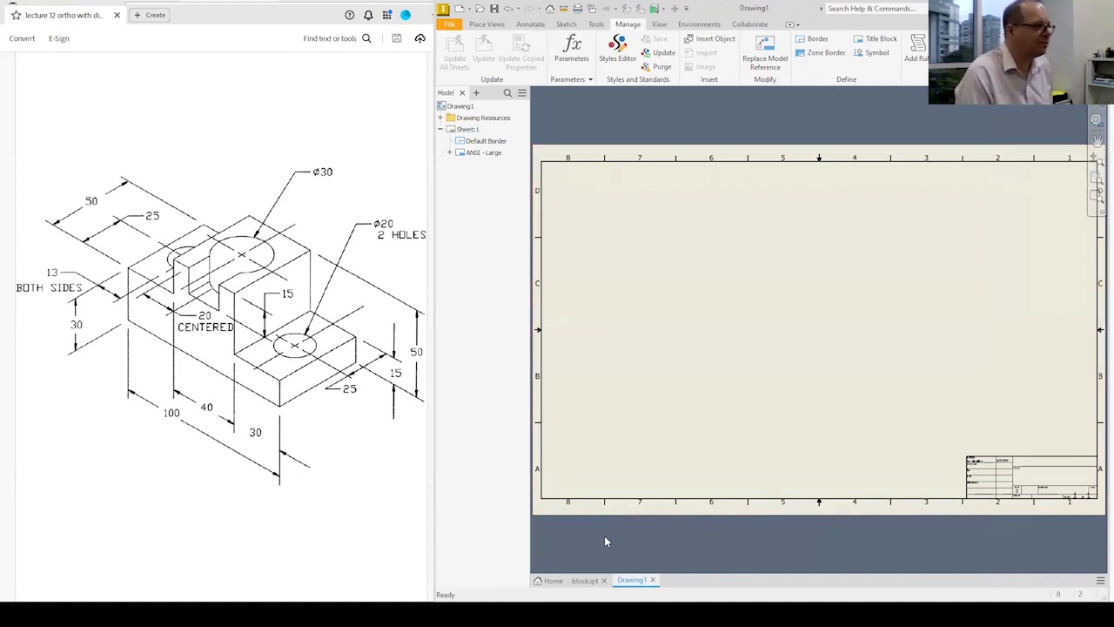
click(492, 25)
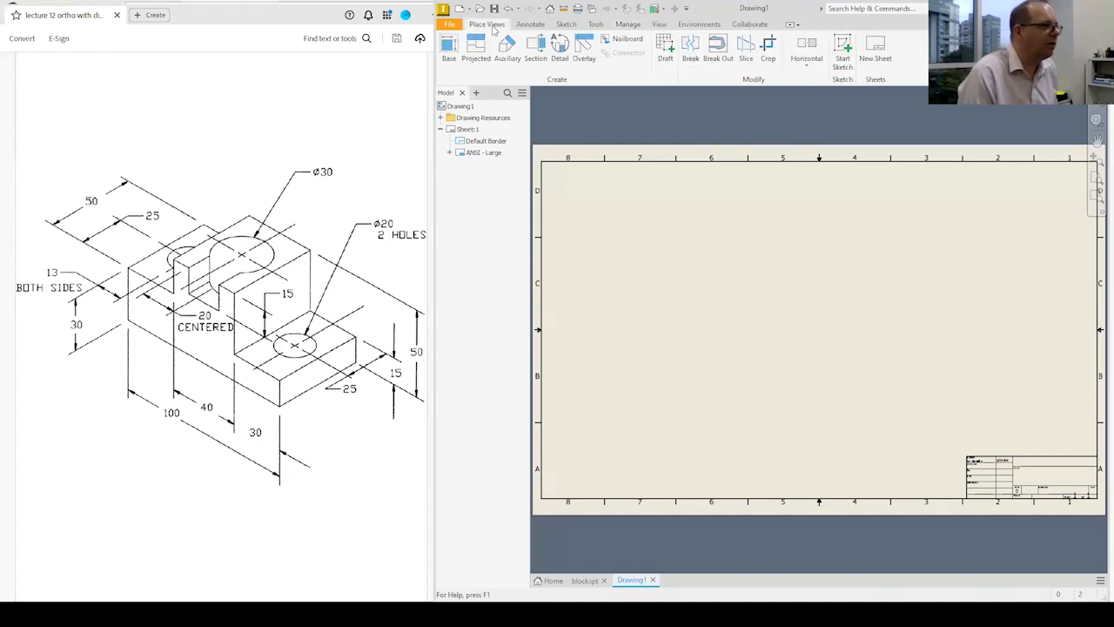
click(448, 45)
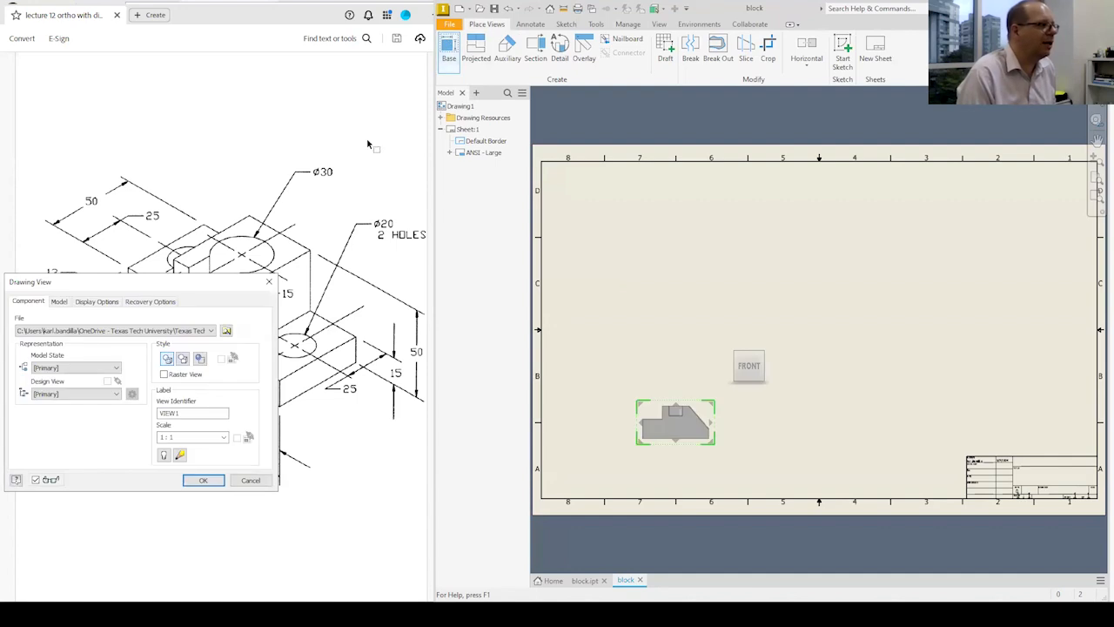
drag(233, 289, 462, 213)
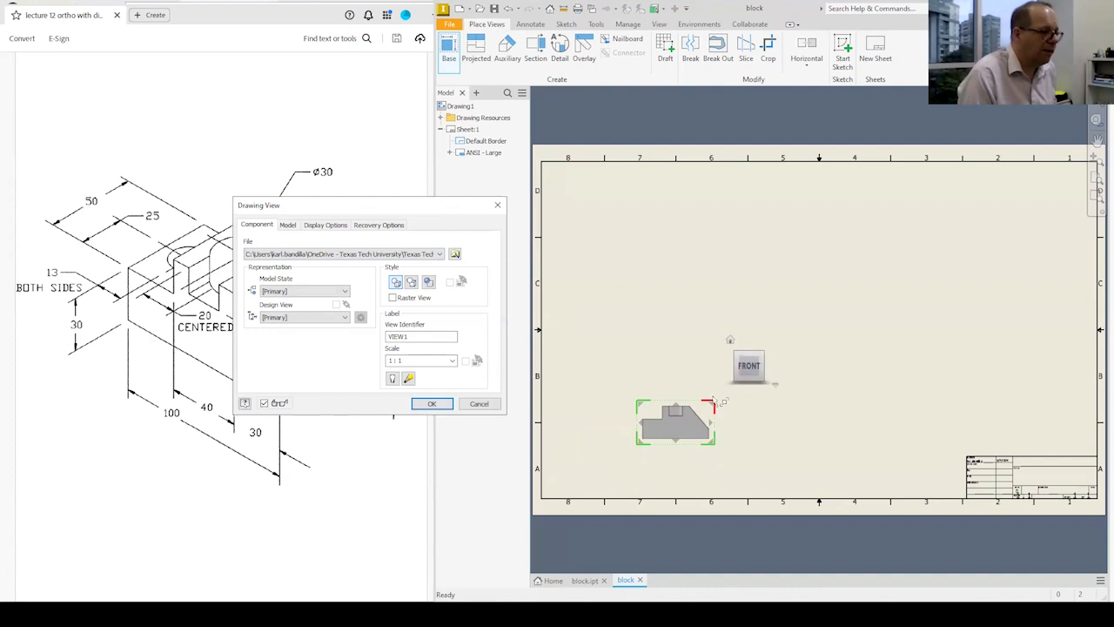
mouse_move(750, 367)
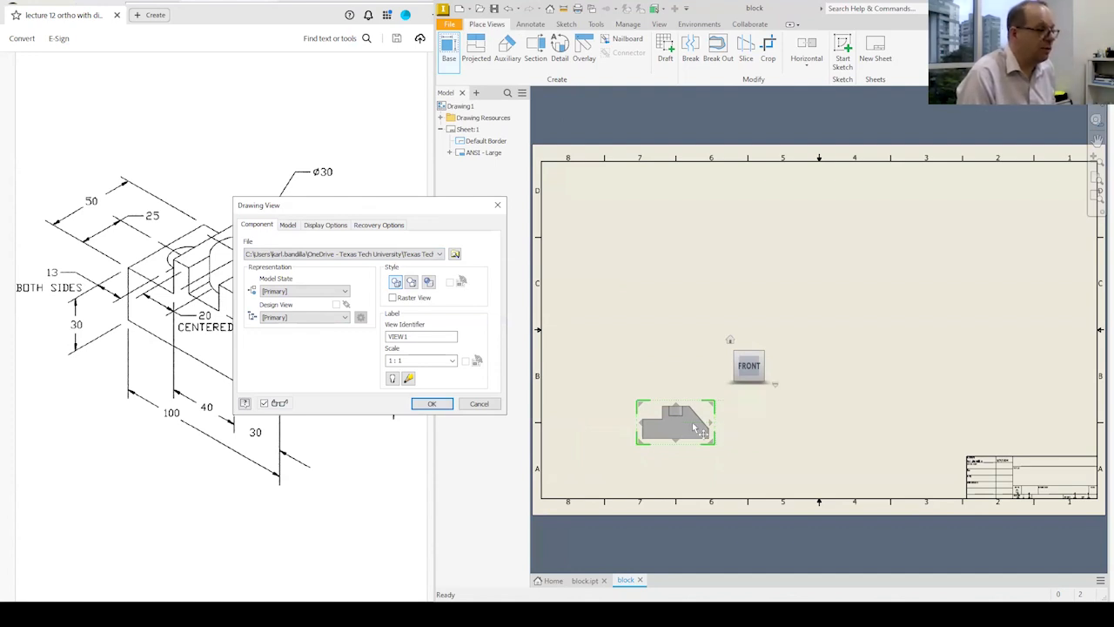
click(767, 367)
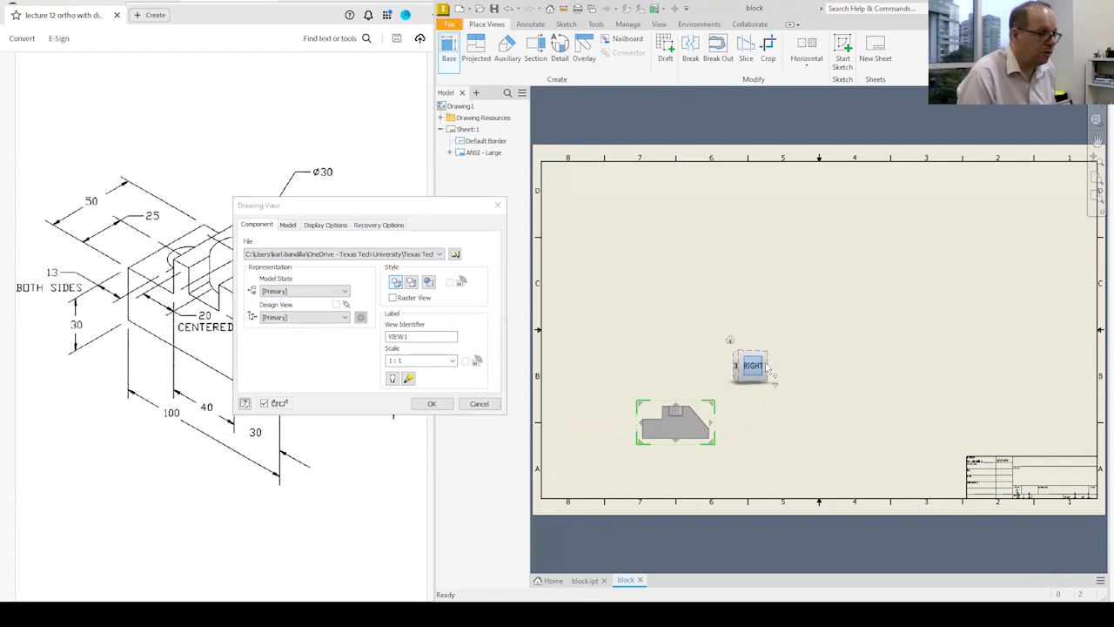
click(731, 367)
click(731, 366)
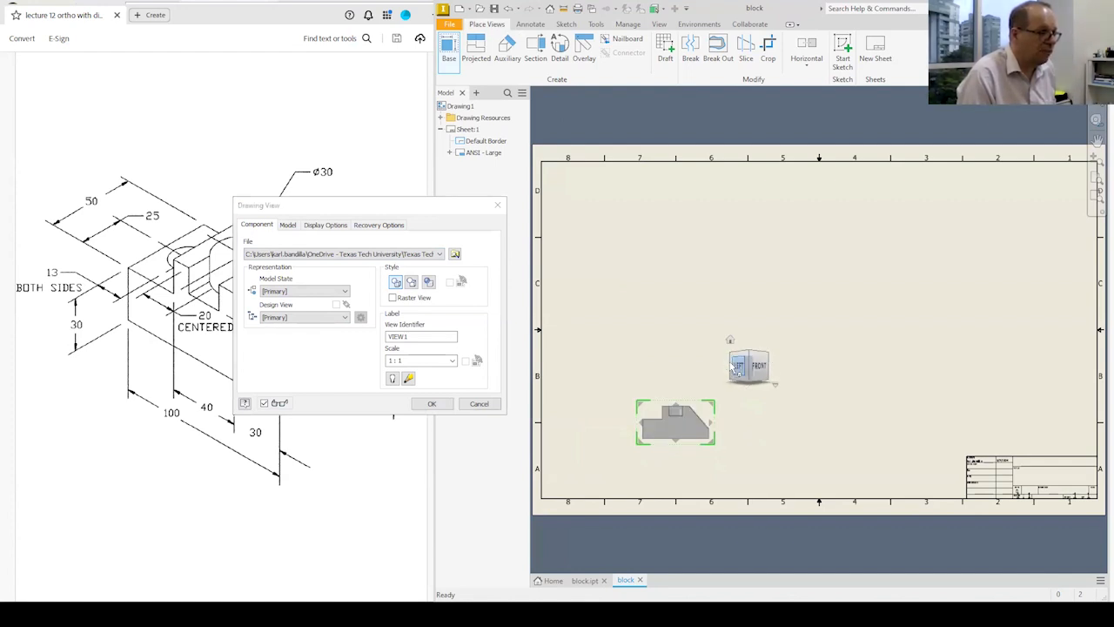
click(768, 367)
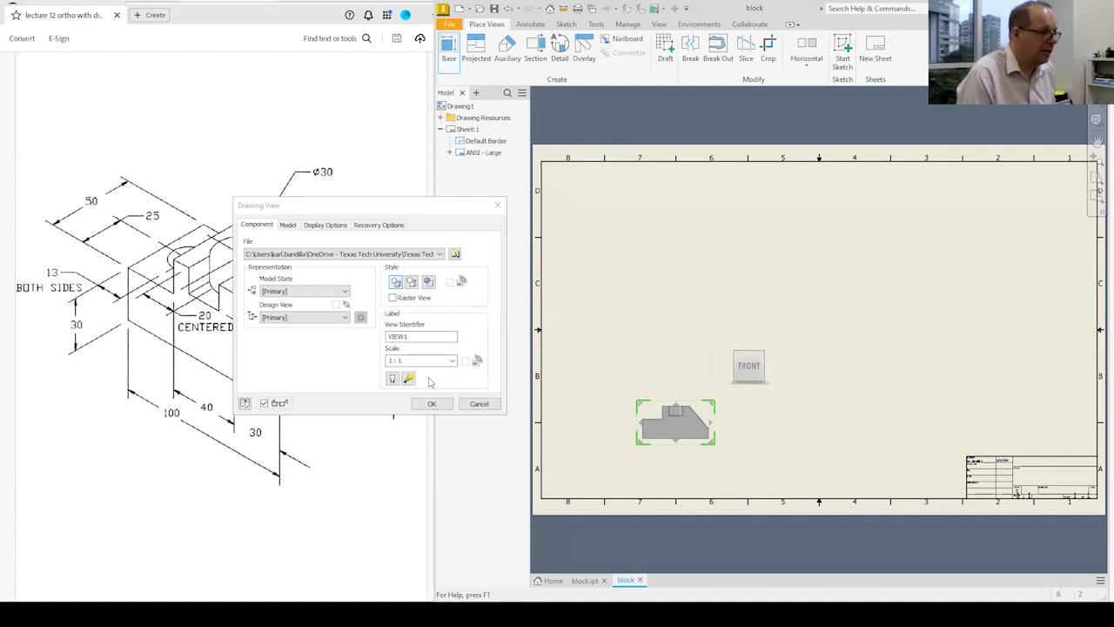
click(407, 361)
text(2.5)
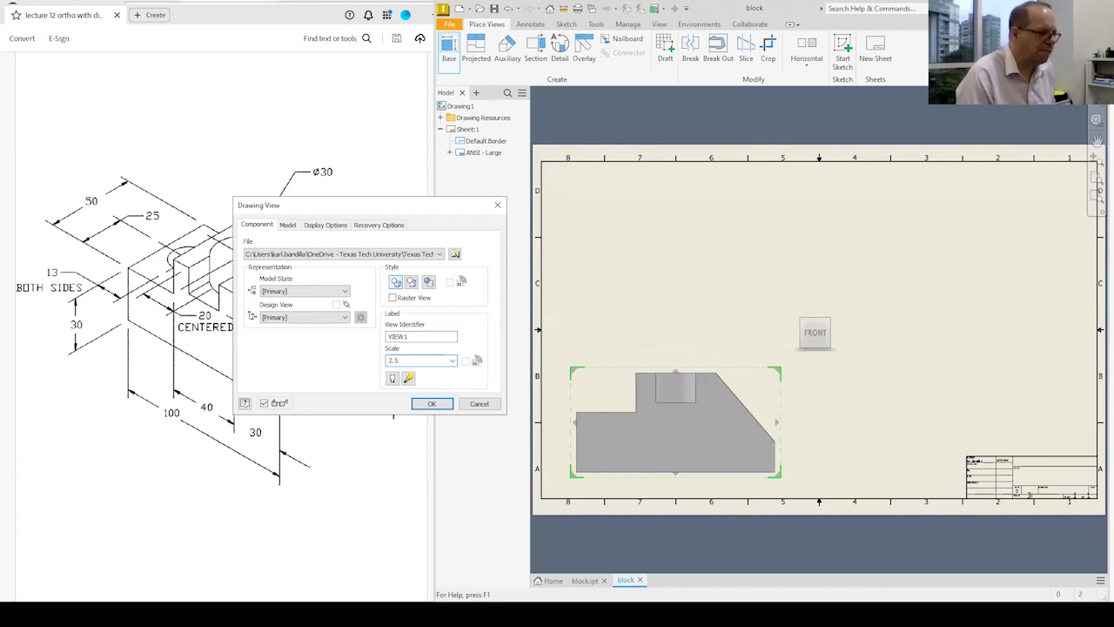
click(723, 377)
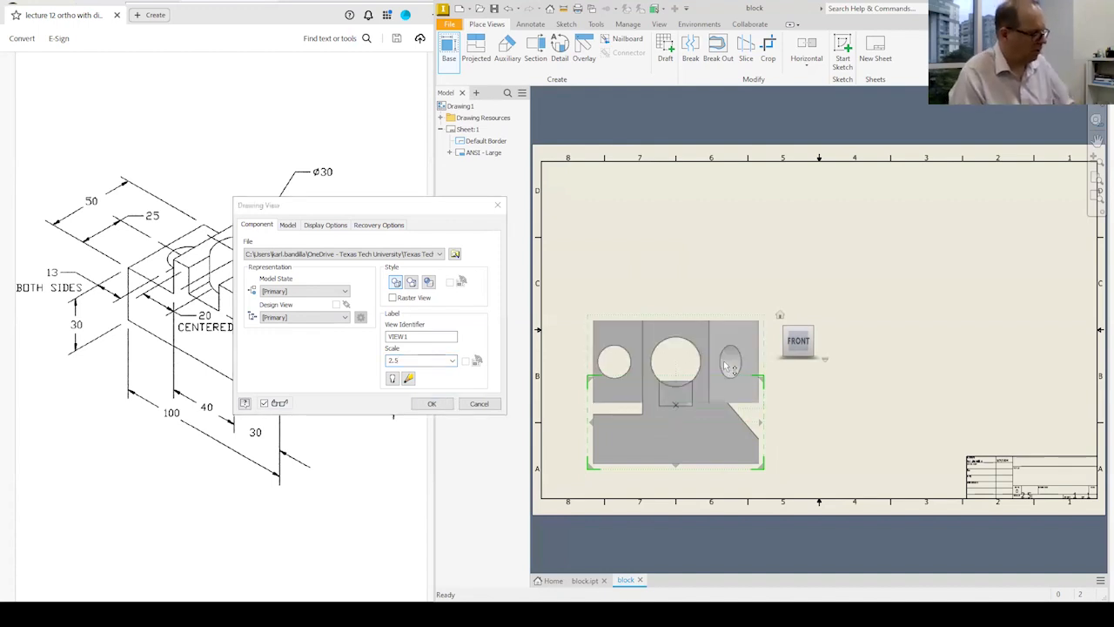
key(Escape)
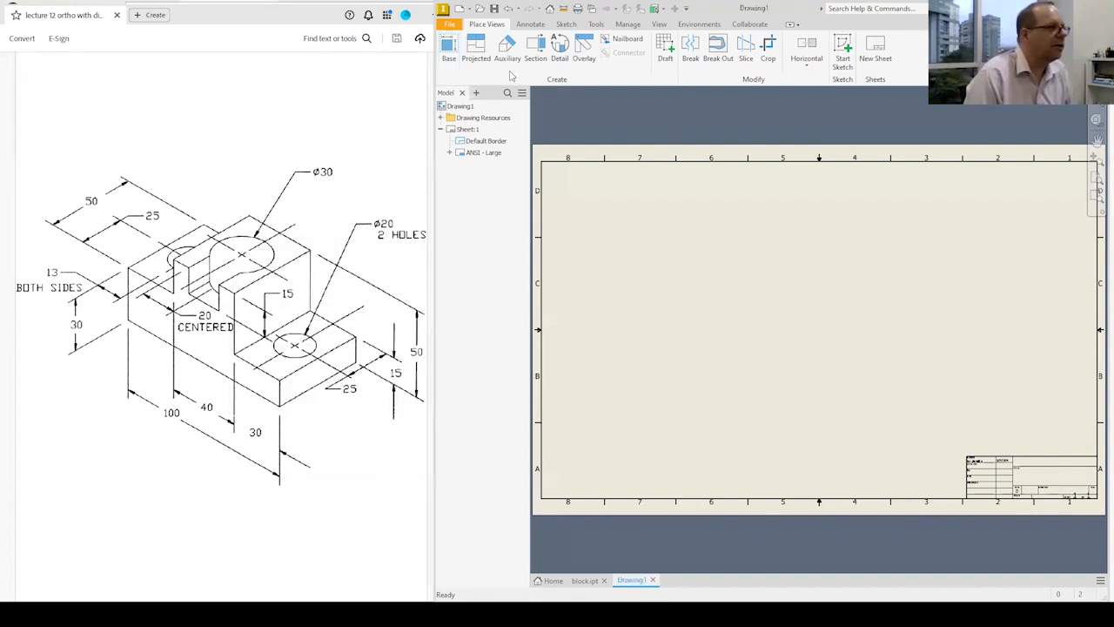
Place a front base view of block at scale 2.5 and move it slightly up on the sheet
click(449, 50)
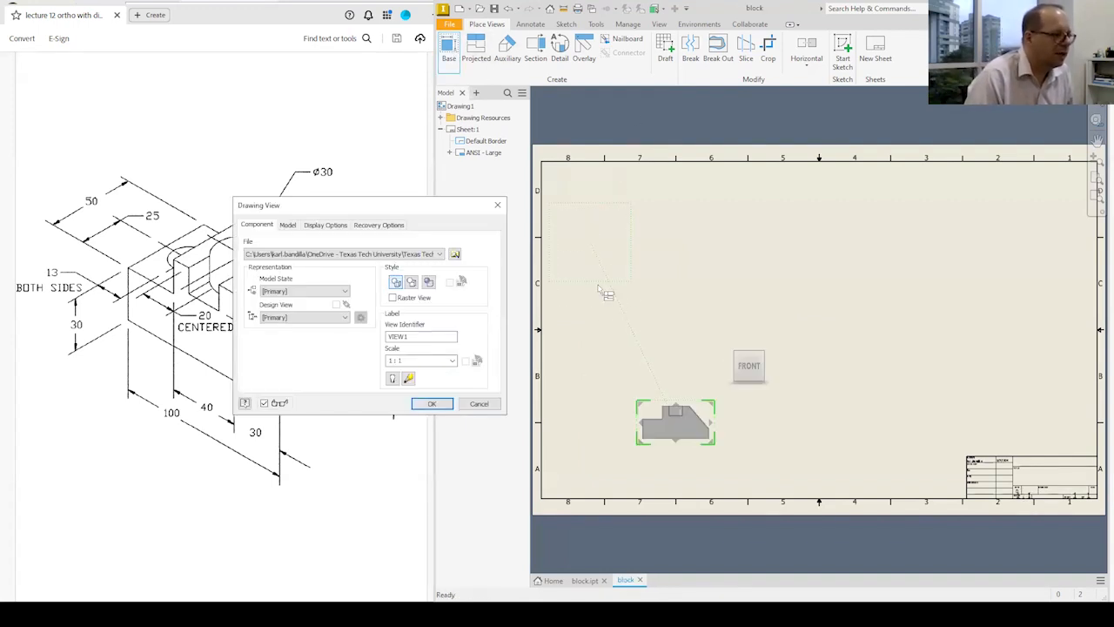
drag(406, 360, 387, 362)
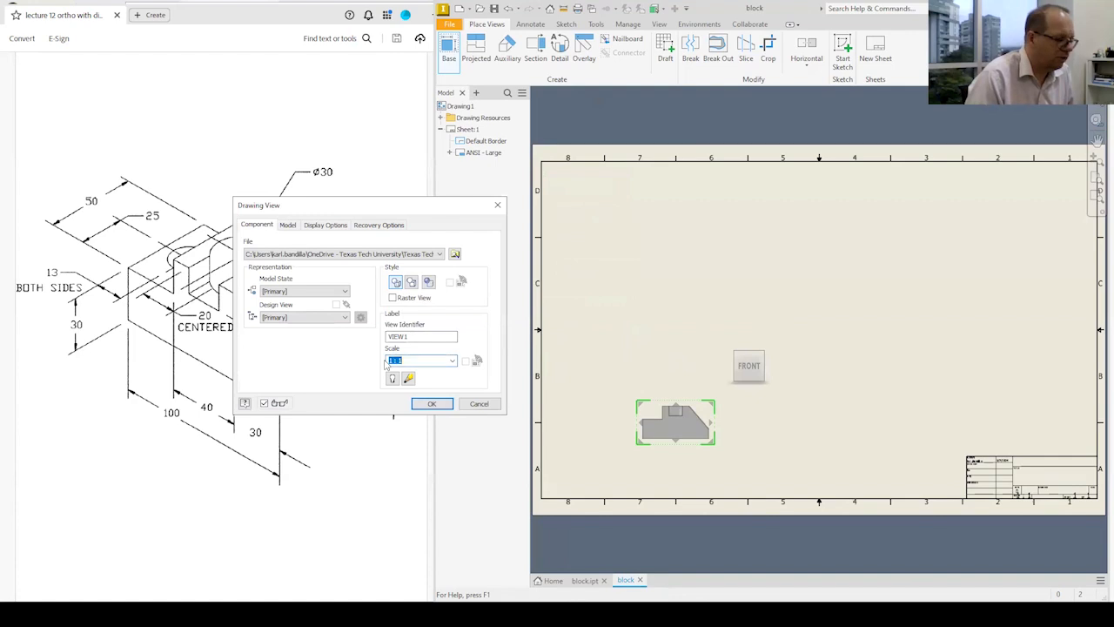
text(2.5)
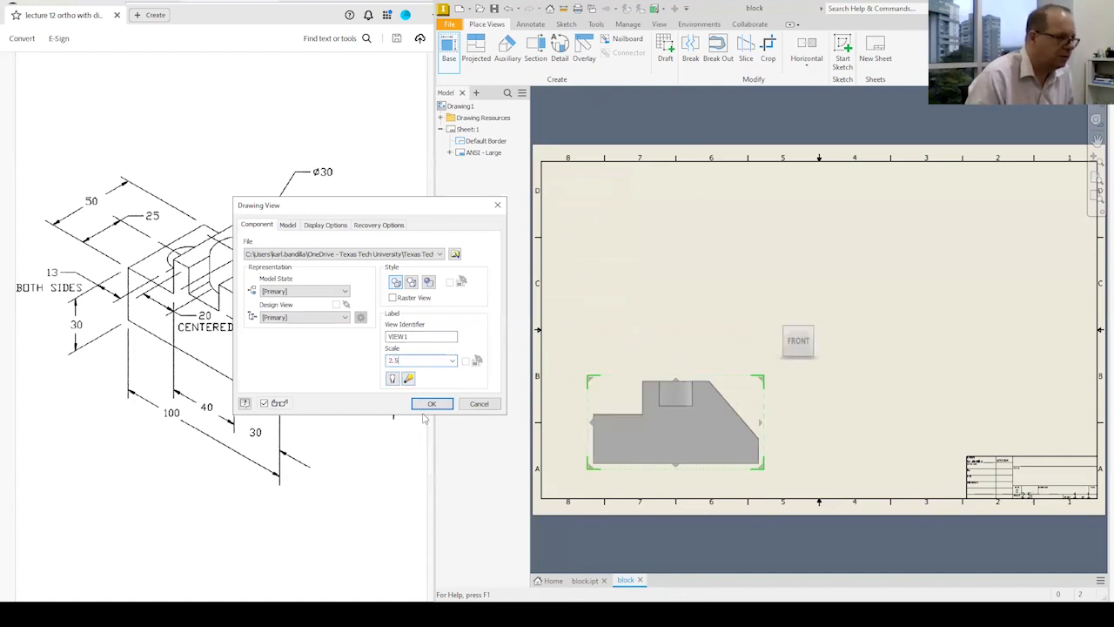
click(433, 404)
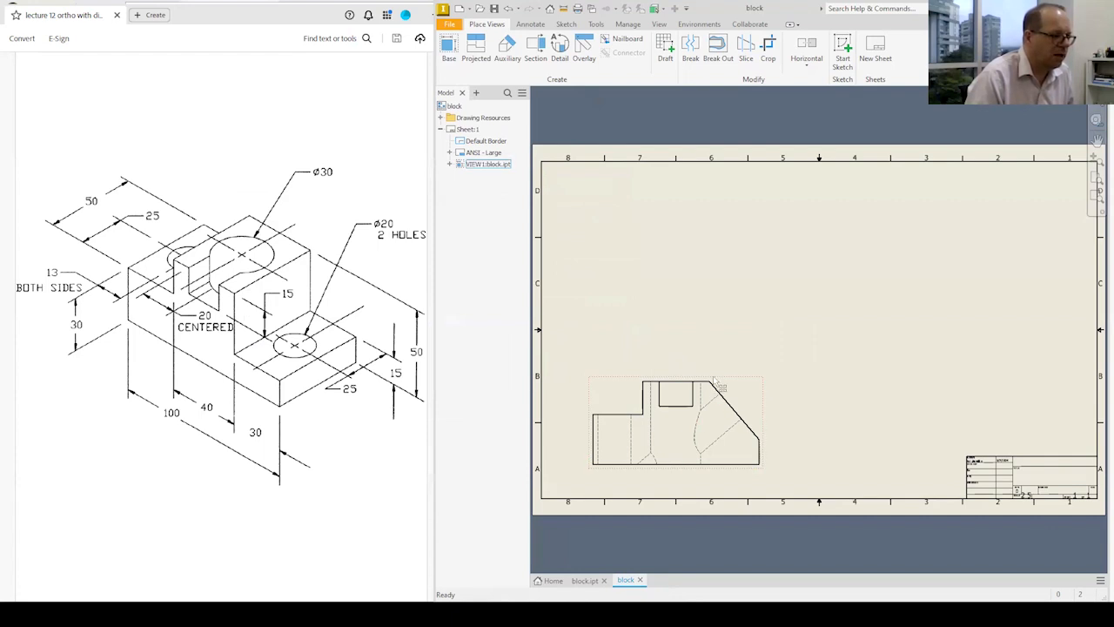
drag(714, 382, 716, 354)
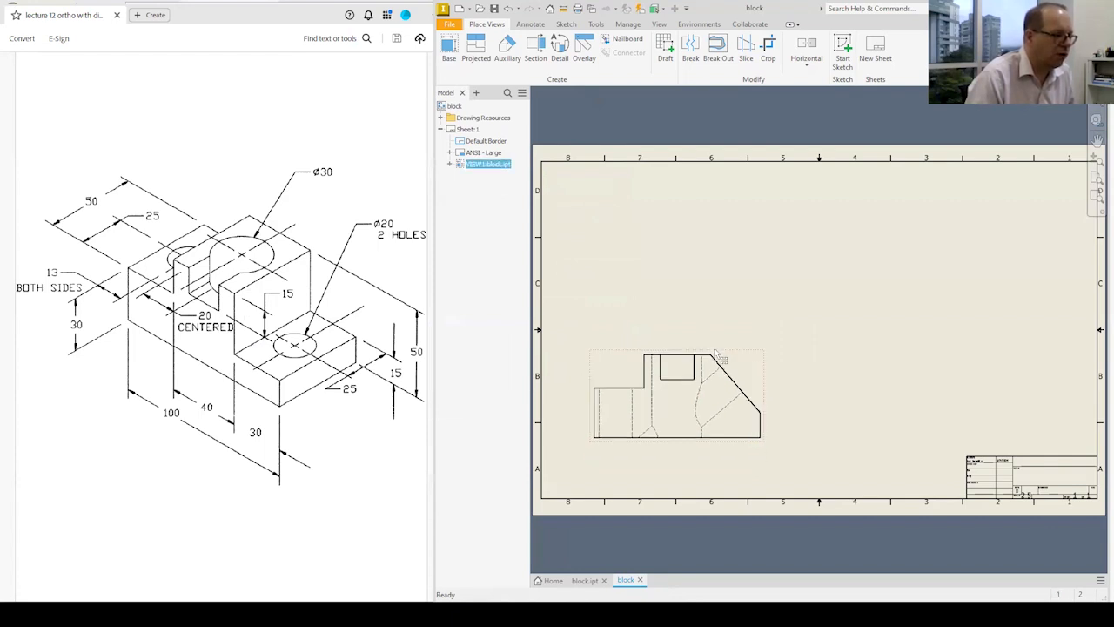
Project the top, right-side and isometric views from the front view and create them on the sheet
click(476, 47)
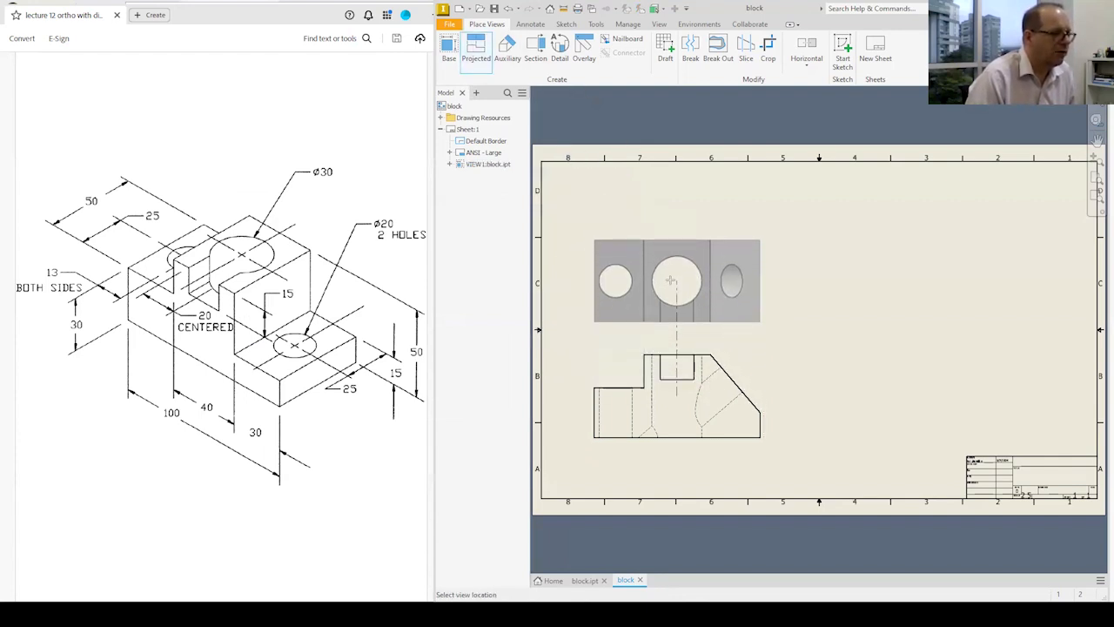
click(672, 278)
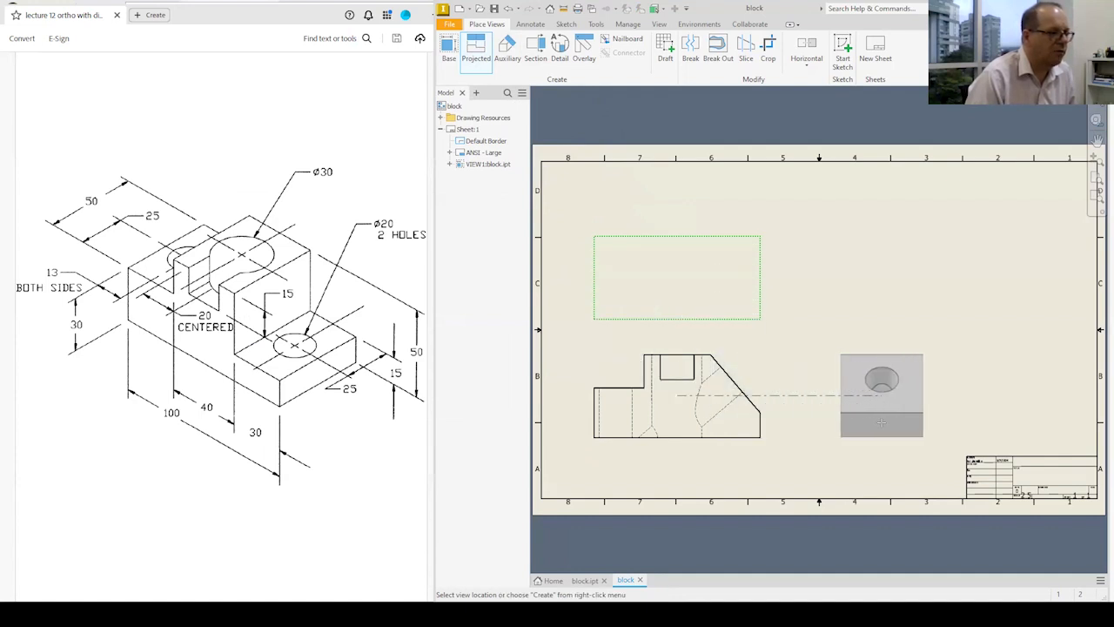
click(881, 412)
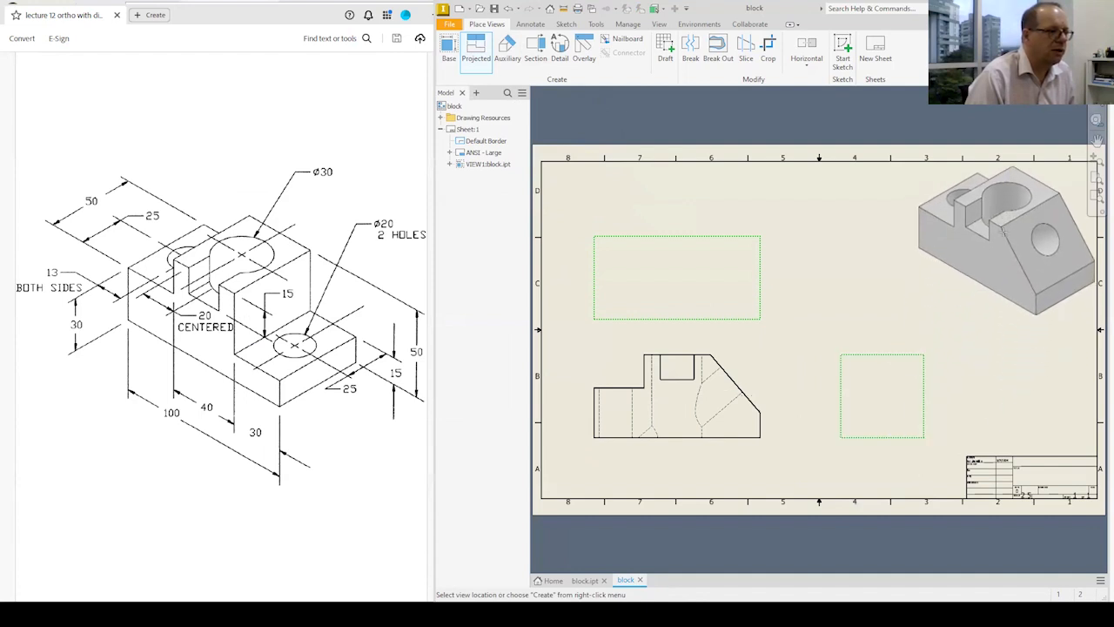
click(1002, 236)
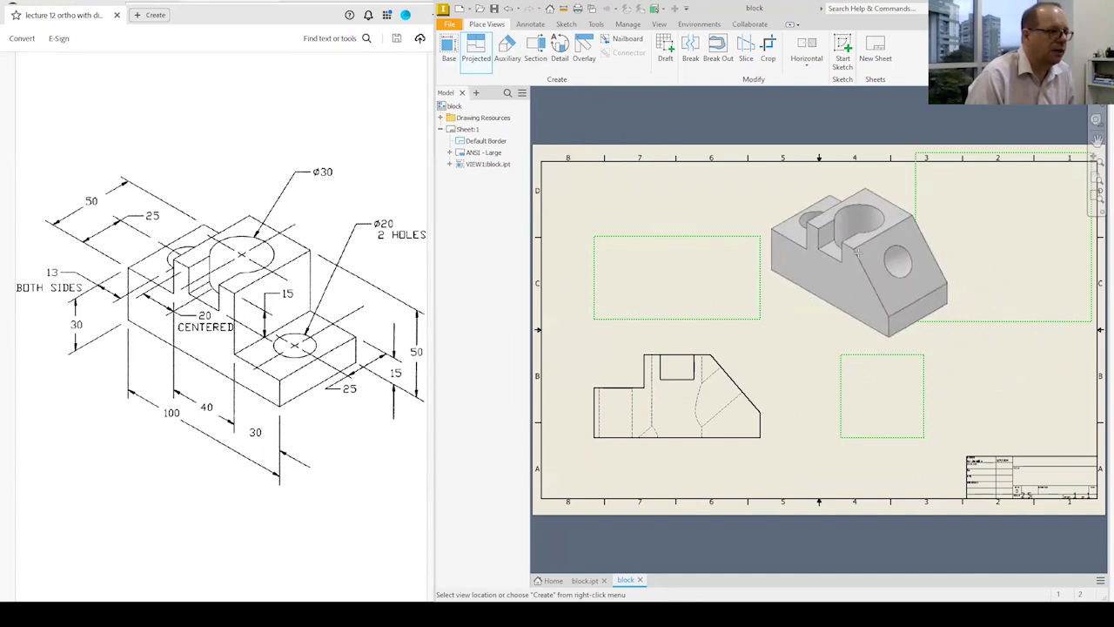
right_click(858, 252)
click(905, 255)
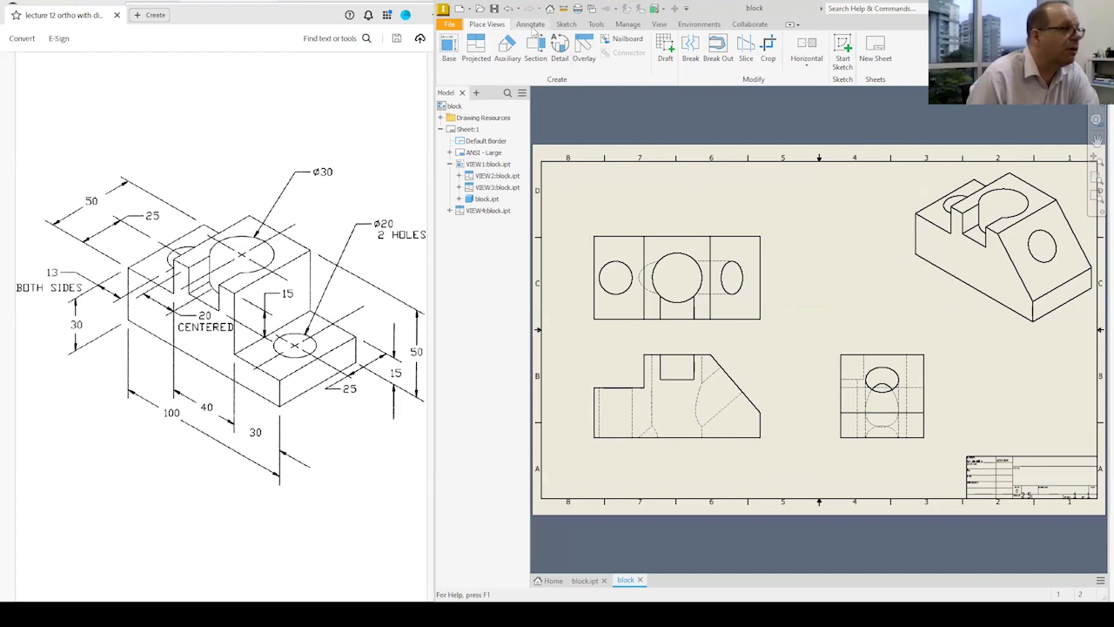
Add bisecting centerlines to the two vertical holes and the inclined hole in the front view
click(531, 26)
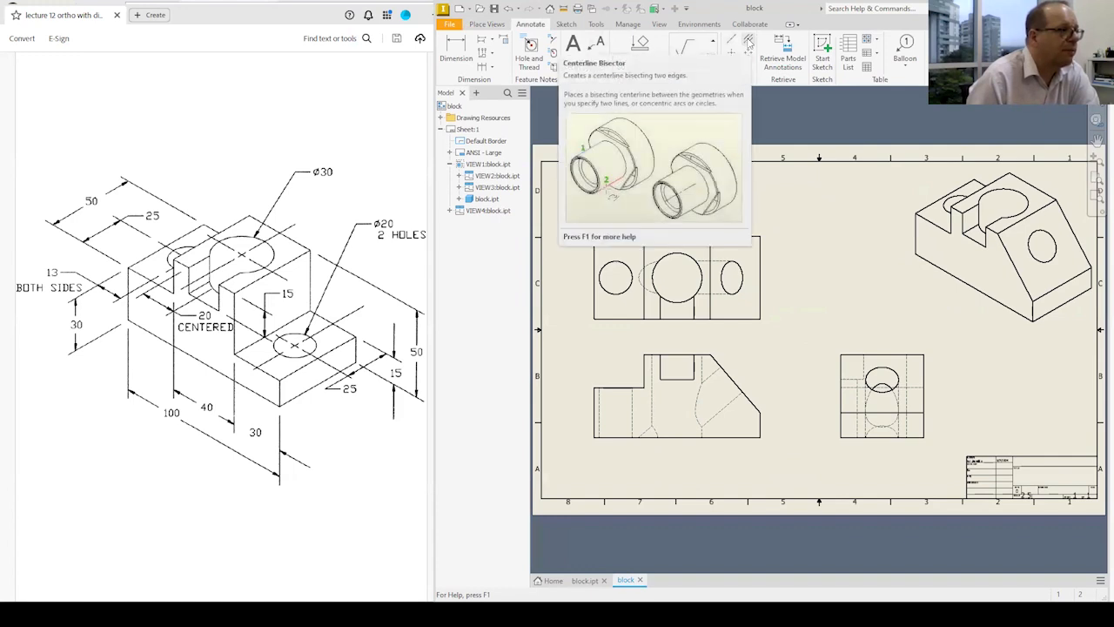
click(748, 42)
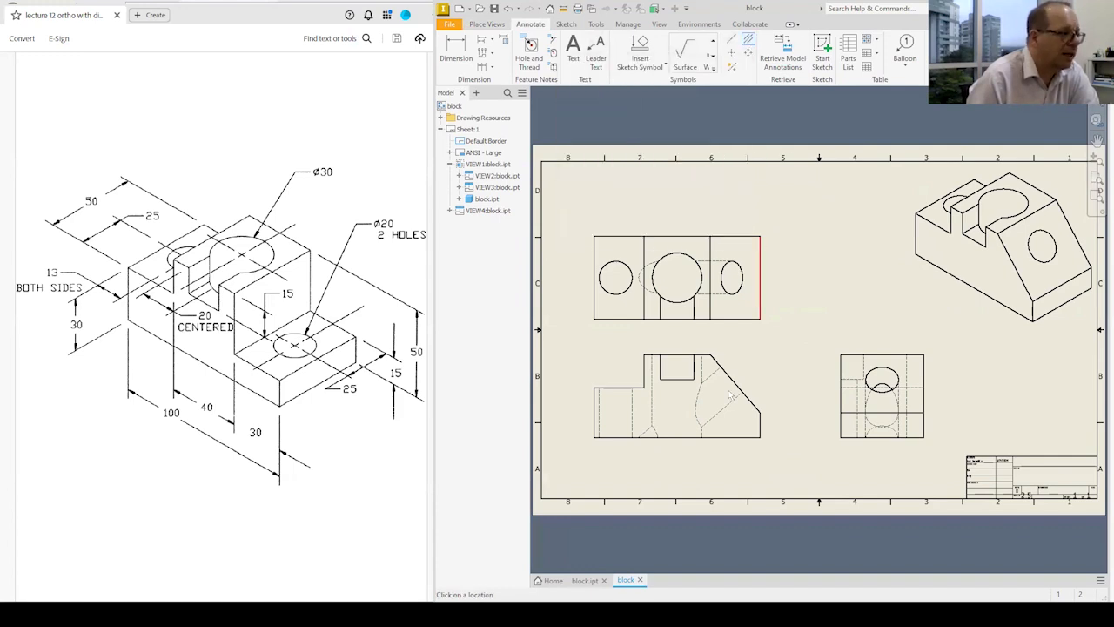
click(611, 418)
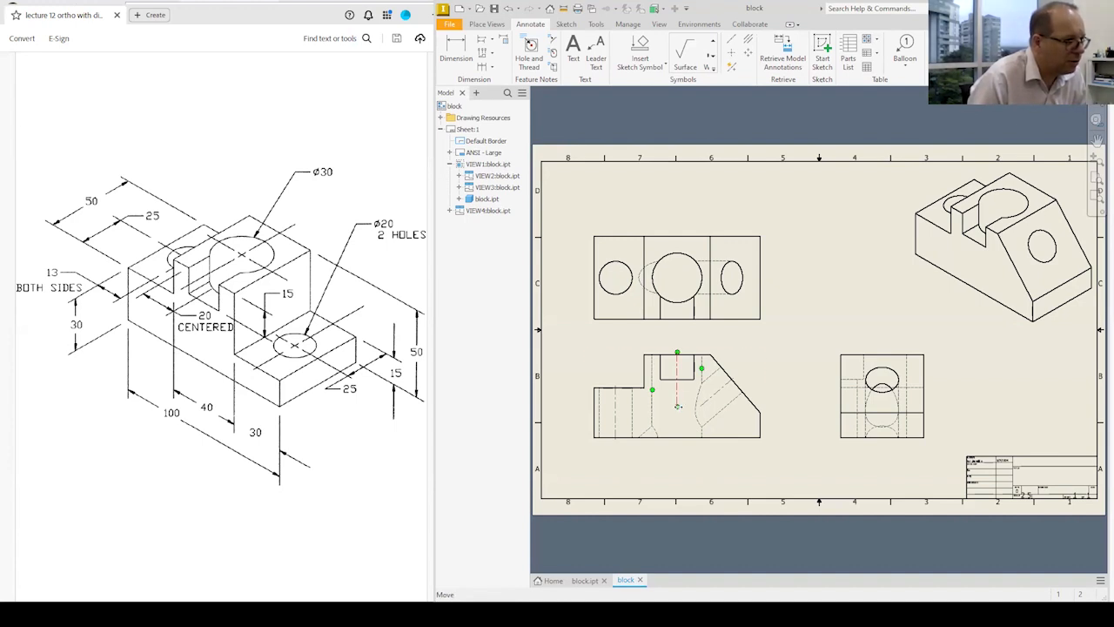
Extend the front view's large-hole centerline past the bottom edge and the inclined hole's centerline through the block's base
drag(678, 407, 678, 438)
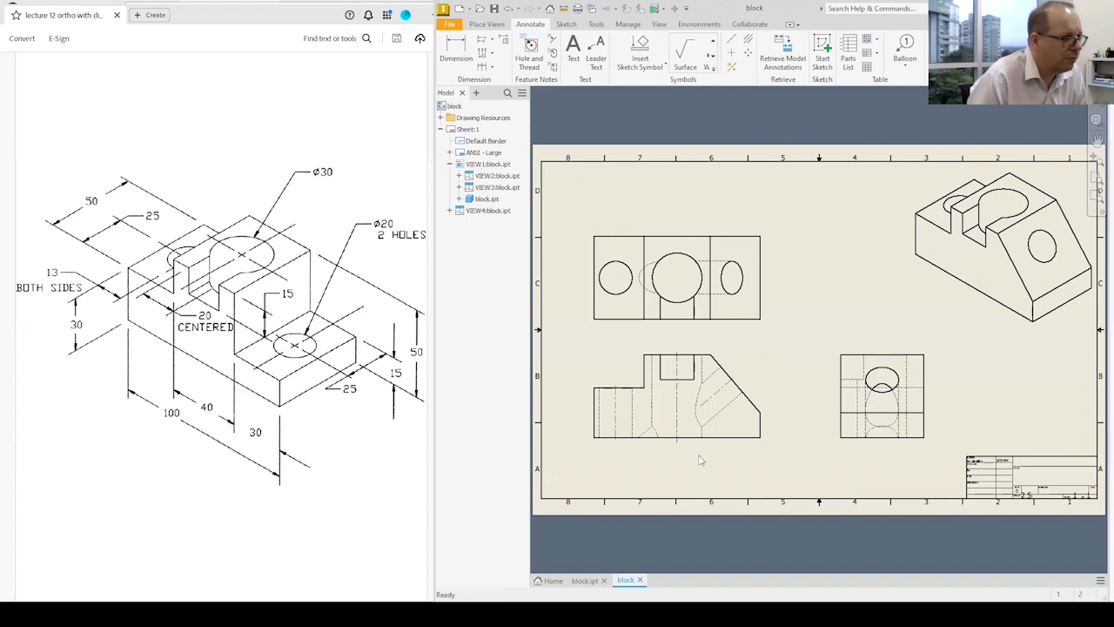
click(710, 407)
drag(701, 407, 668, 430)
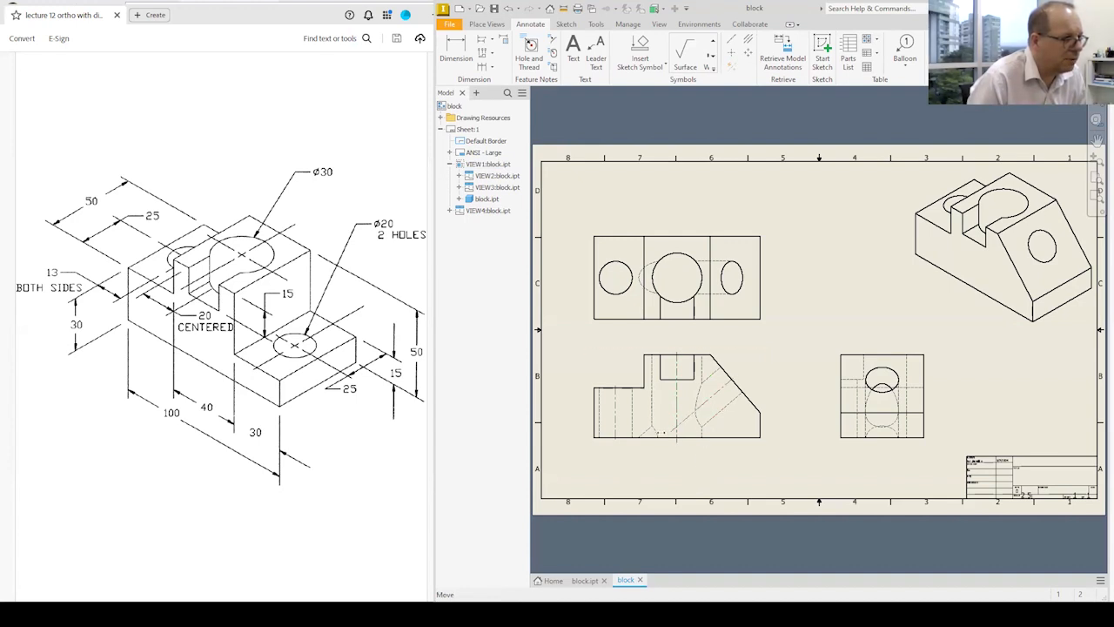
click(782, 489)
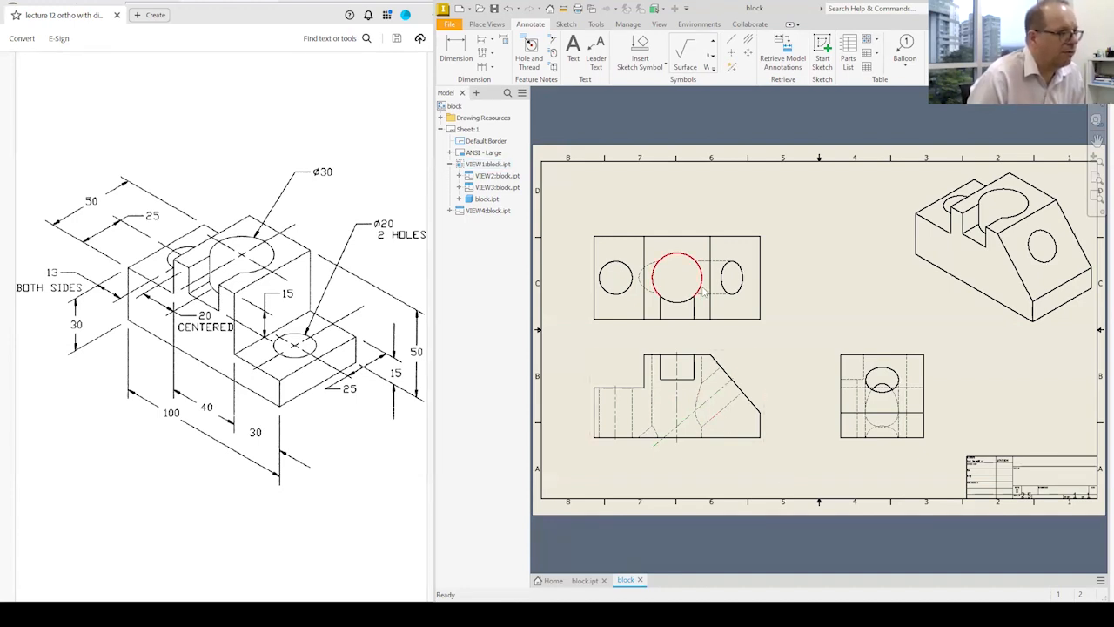
Add bisecting centerlines to the inclined hole in the top view and the right-side view, extending the latter to the top edge
click(747, 39)
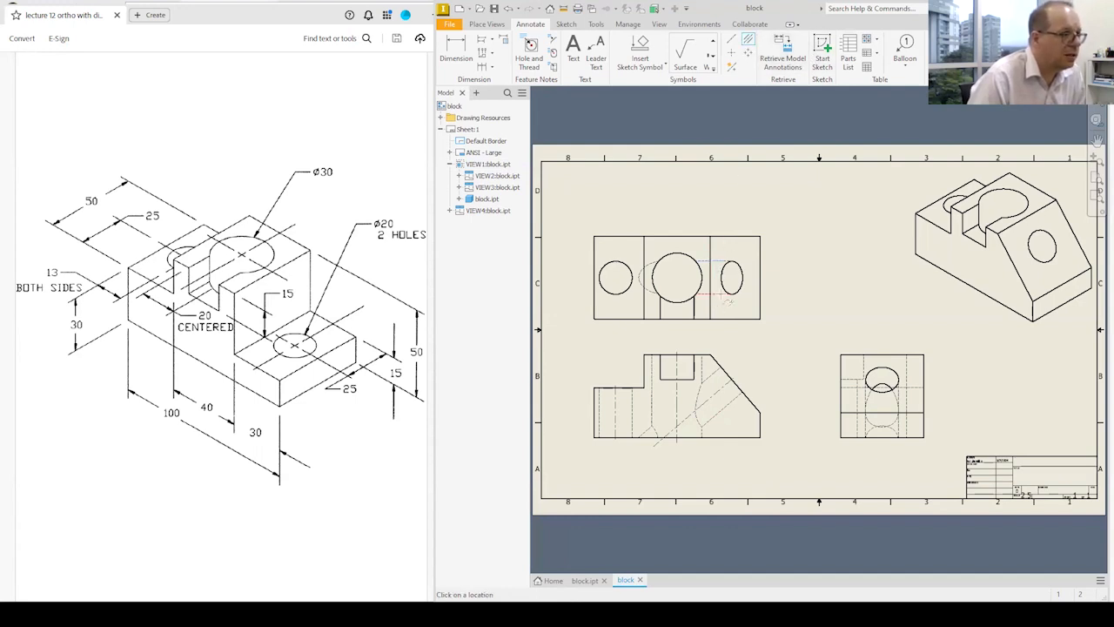
click(722, 295)
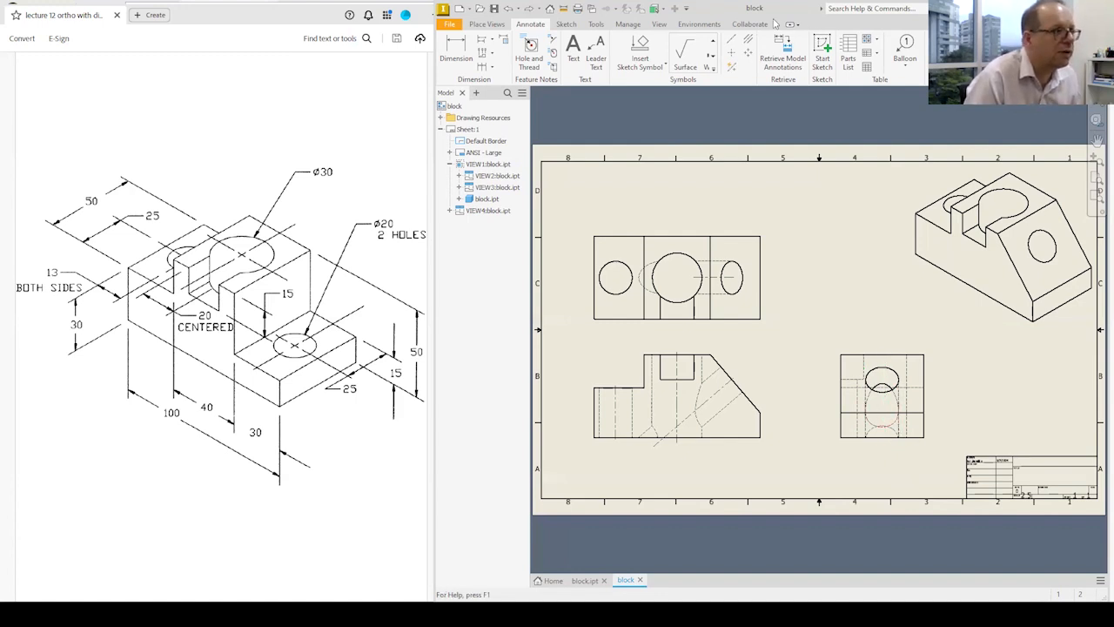
click(748, 52)
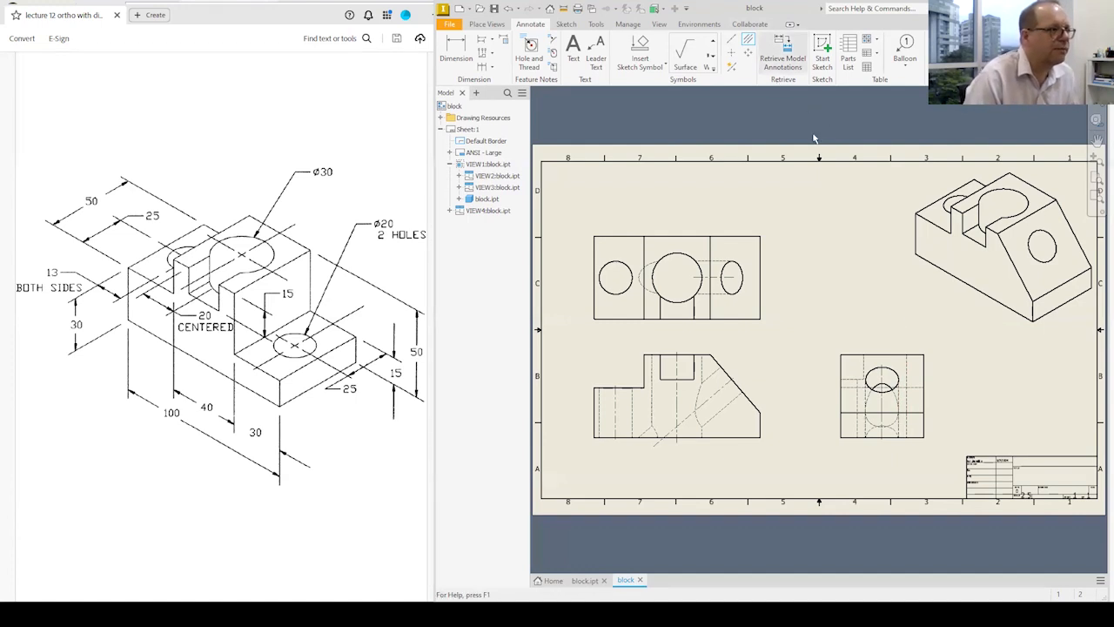
key(Escape)
click(882, 376)
drag(882, 364, 882, 354)
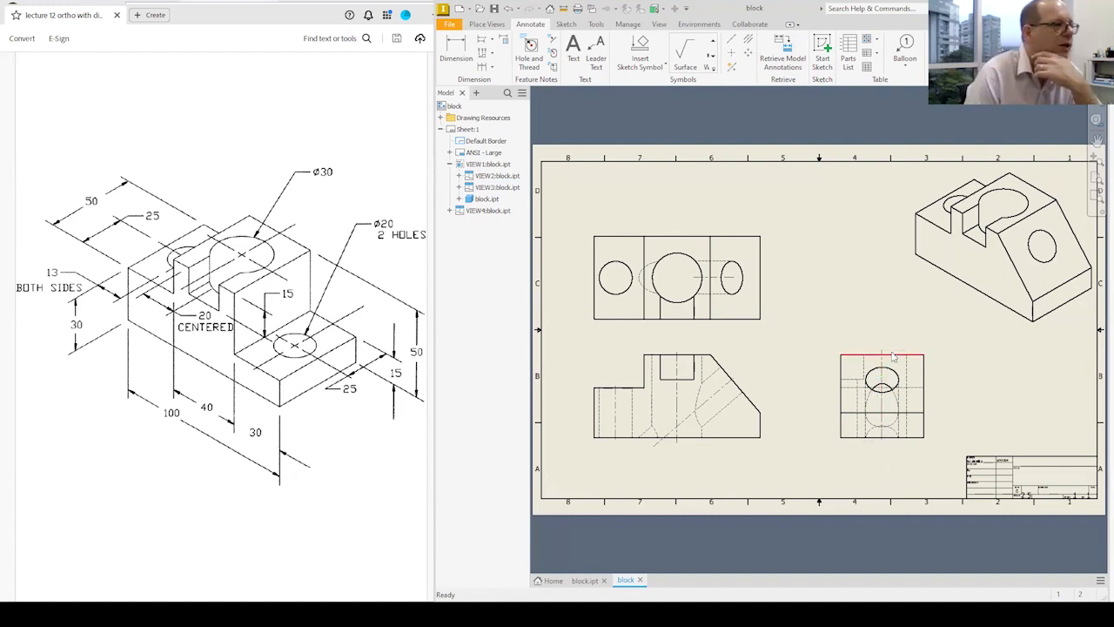
Add center marks to the three holes in the top view and the elliptical hole in the right-side view
click(732, 53)
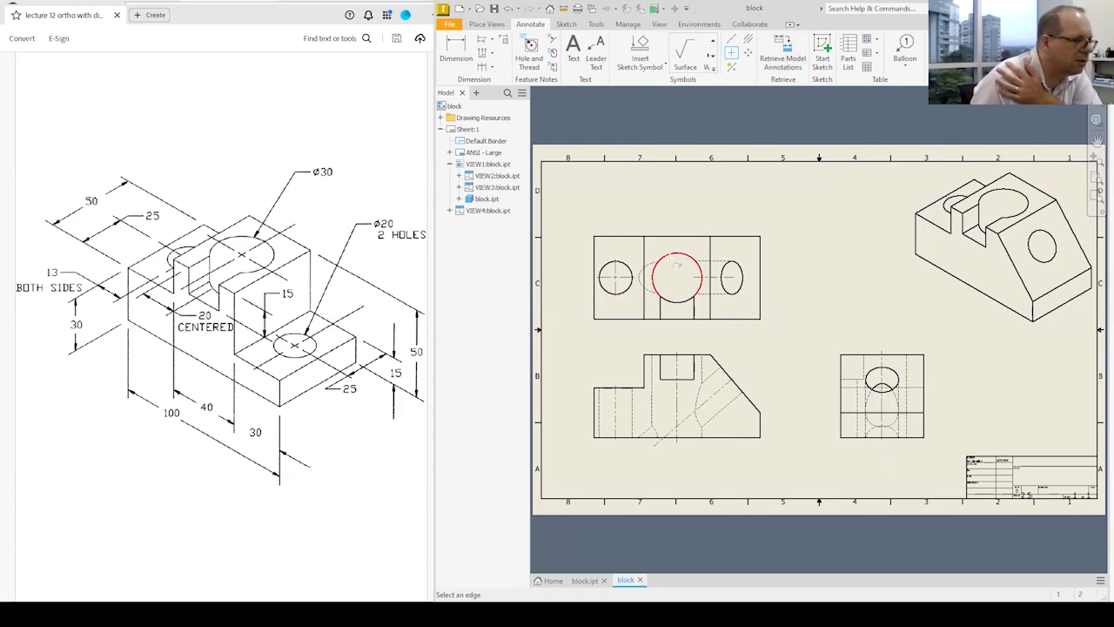
click(686, 260)
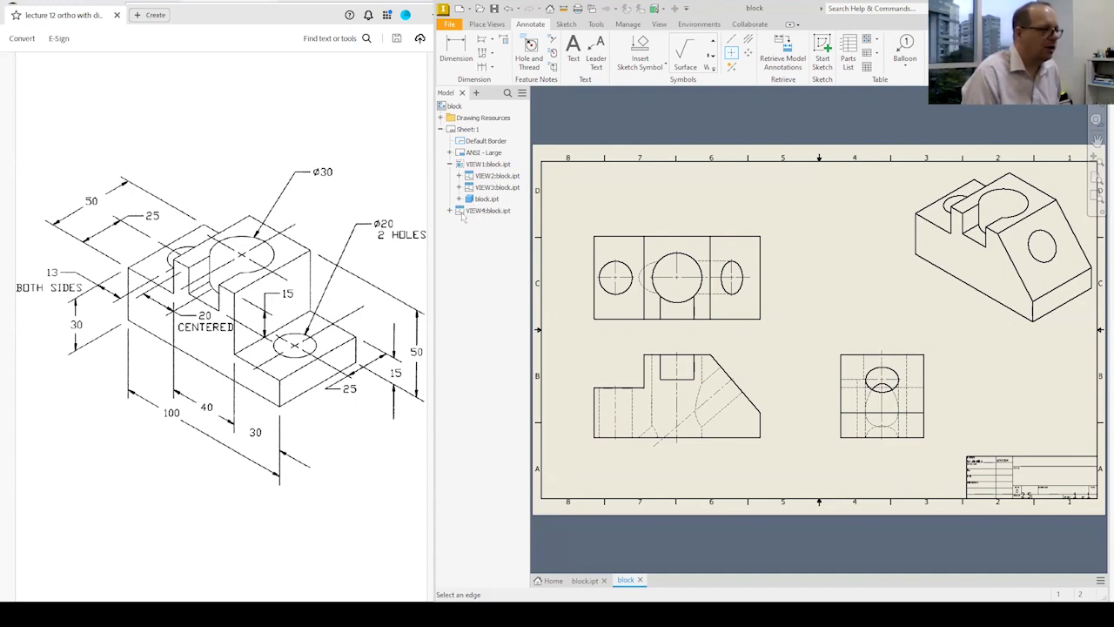
click(450, 211)
click(450, 210)
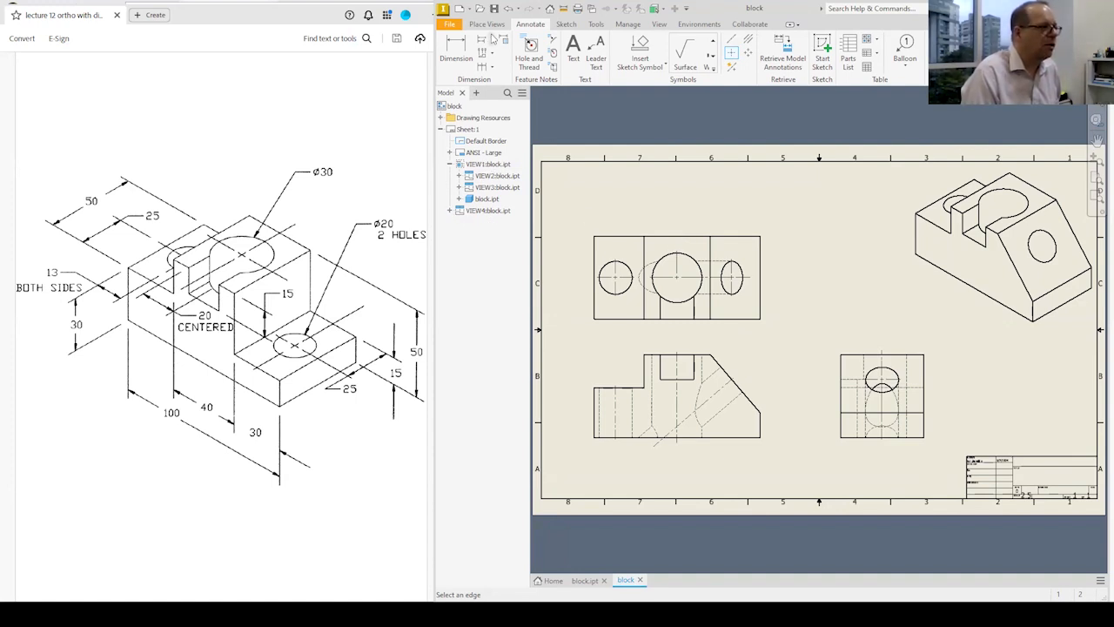
click(486, 24)
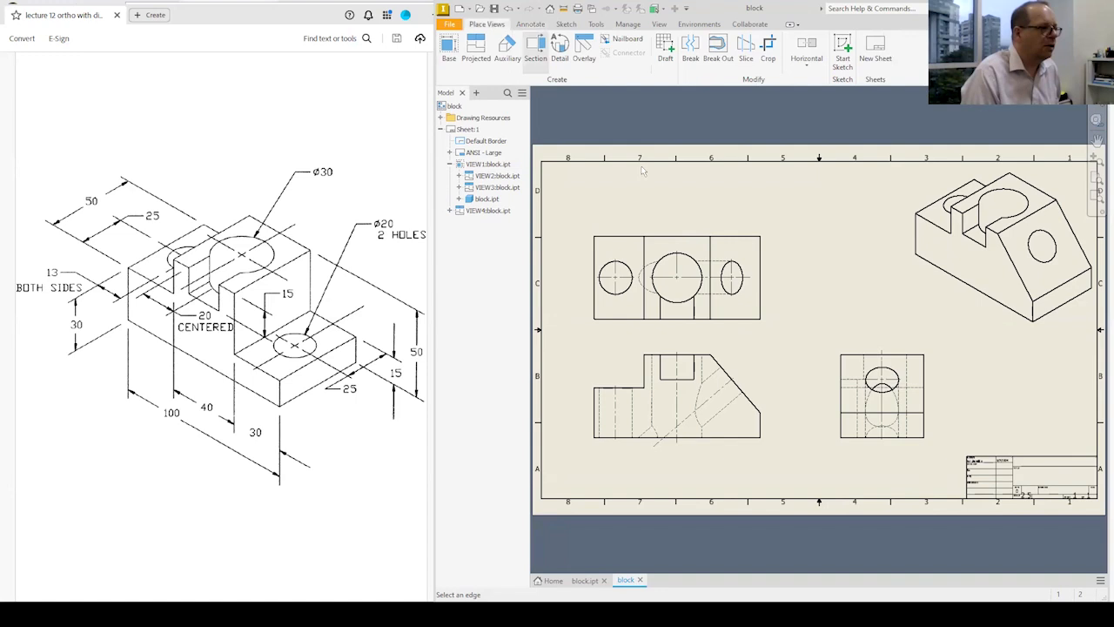
right_click(736, 322)
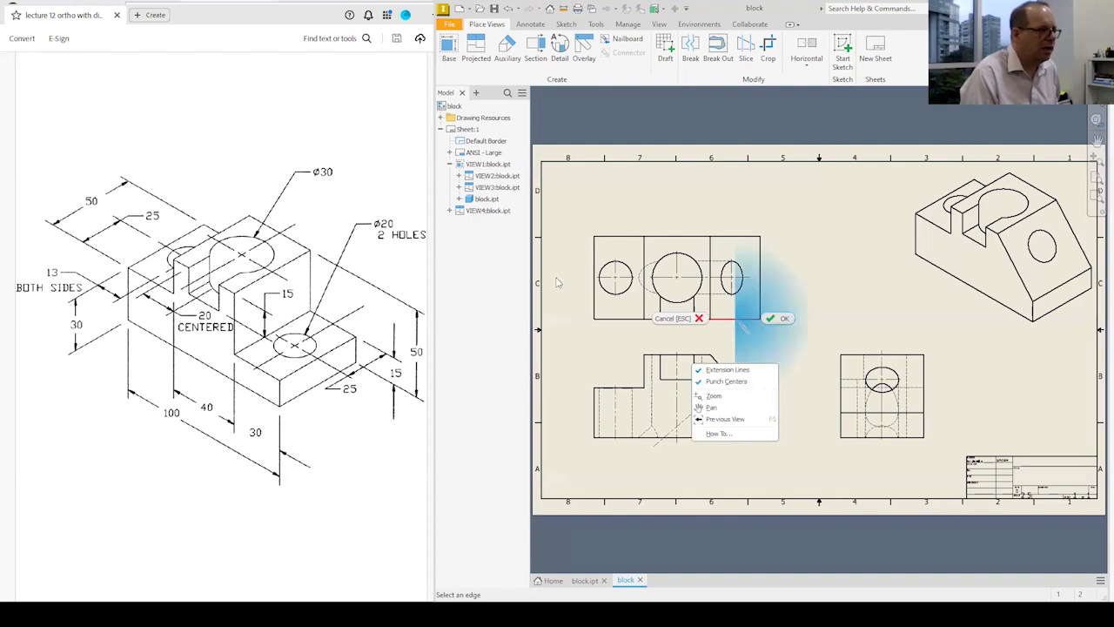
key(Escape)
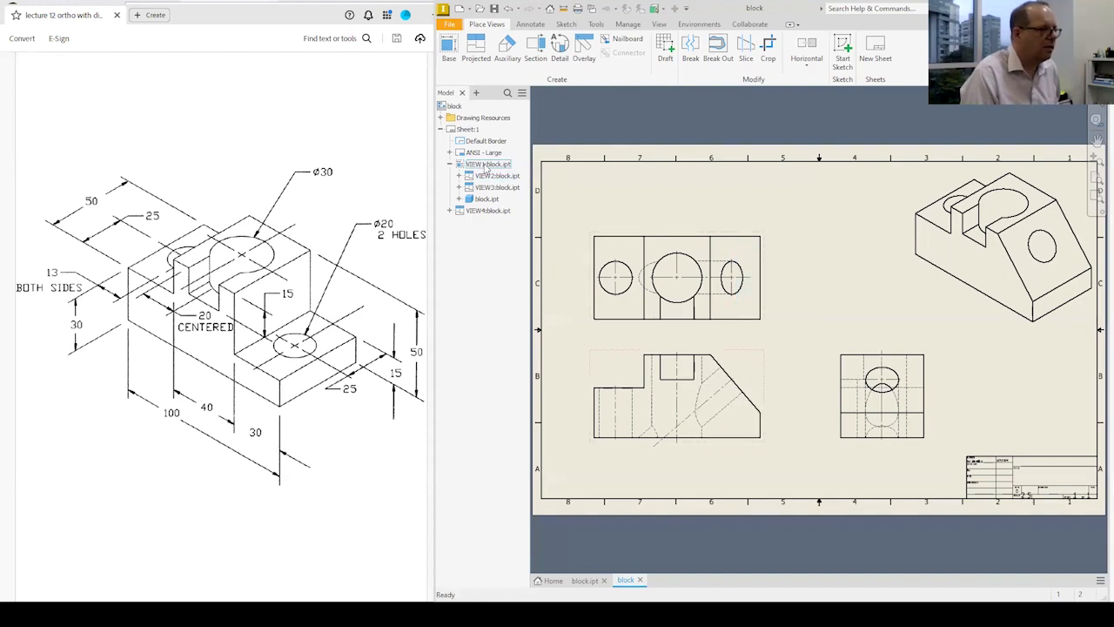
Review the drawing view settings of the front view and the right-side view
right_click(486, 165)
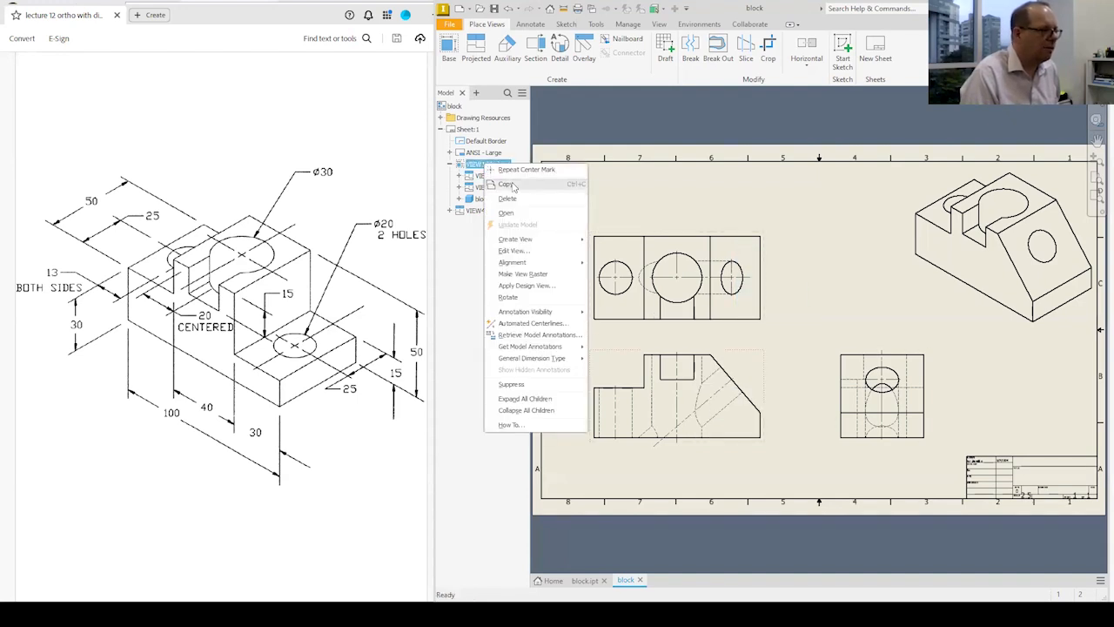
click(514, 251)
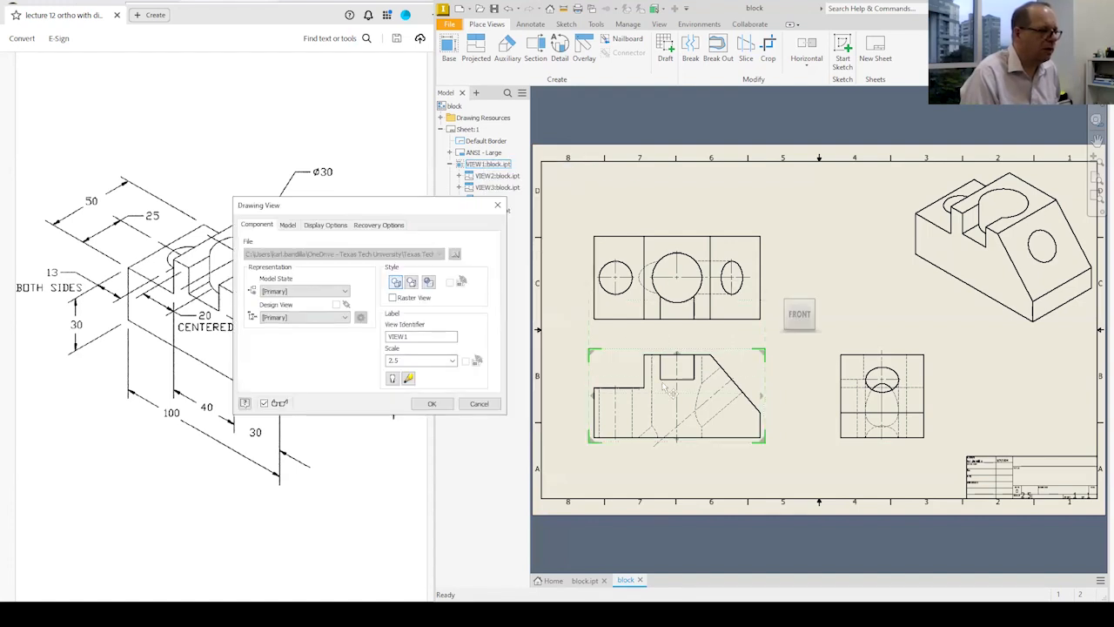
click(435, 404)
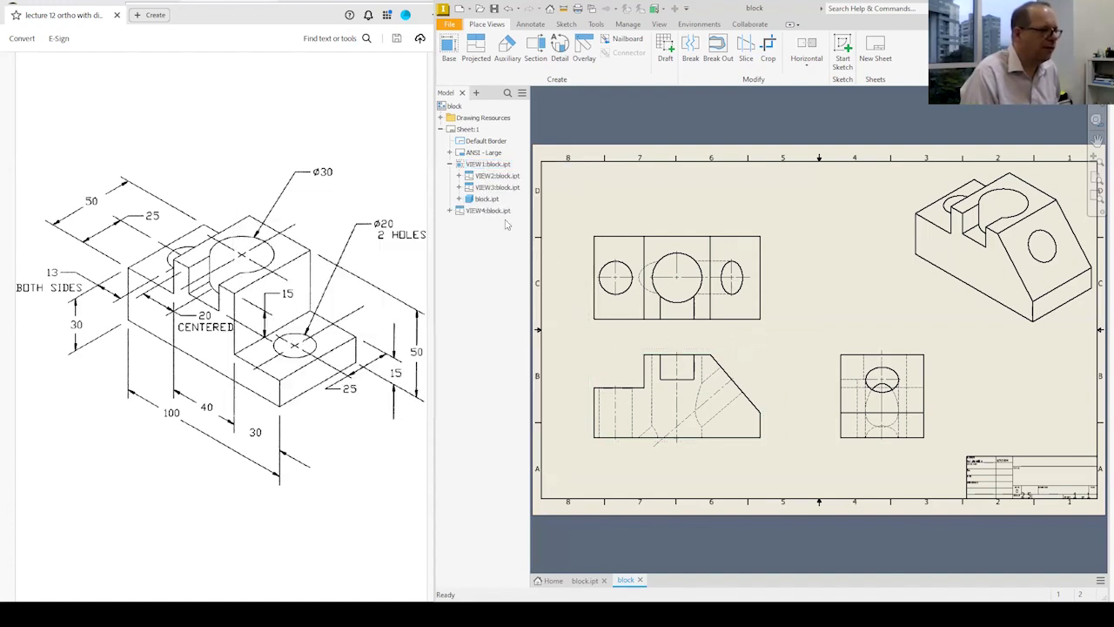
right_click(487, 186)
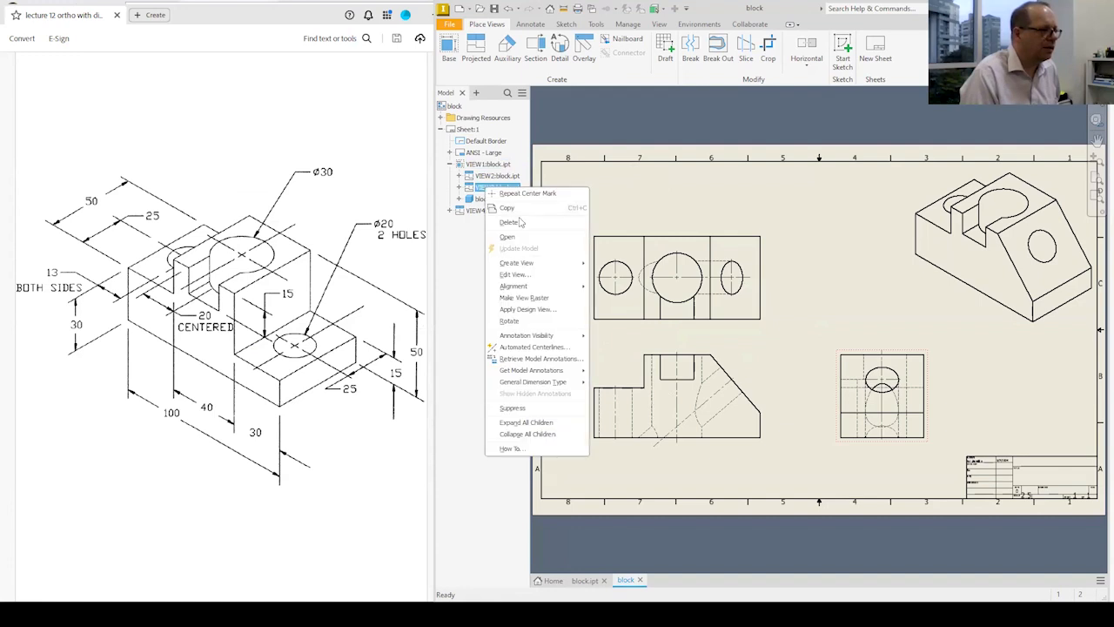
click(523, 274)
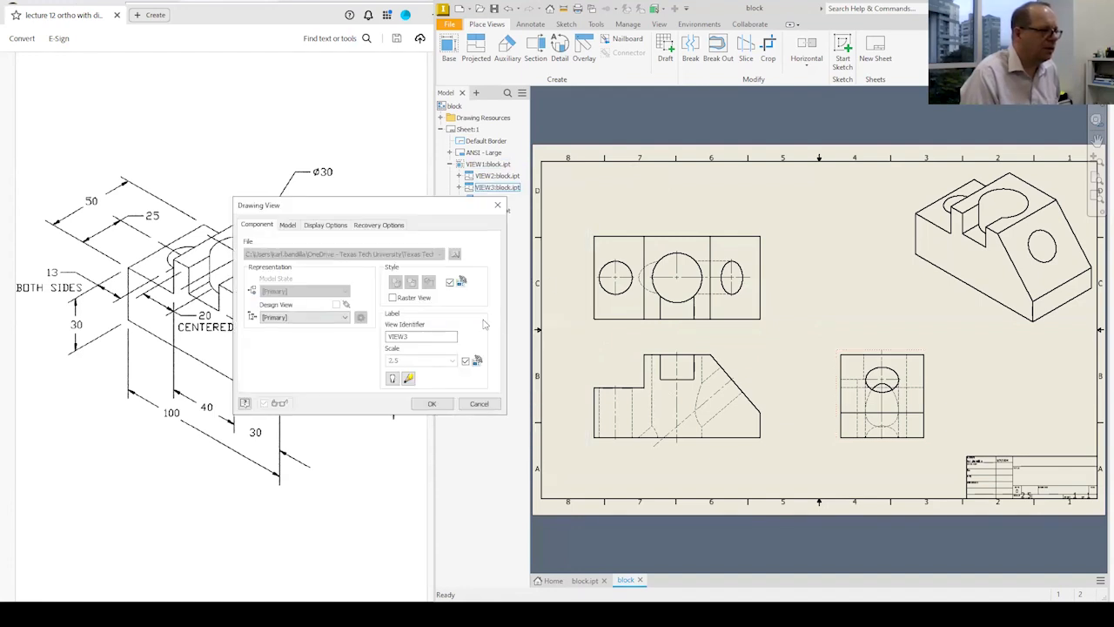
click(431, 403)
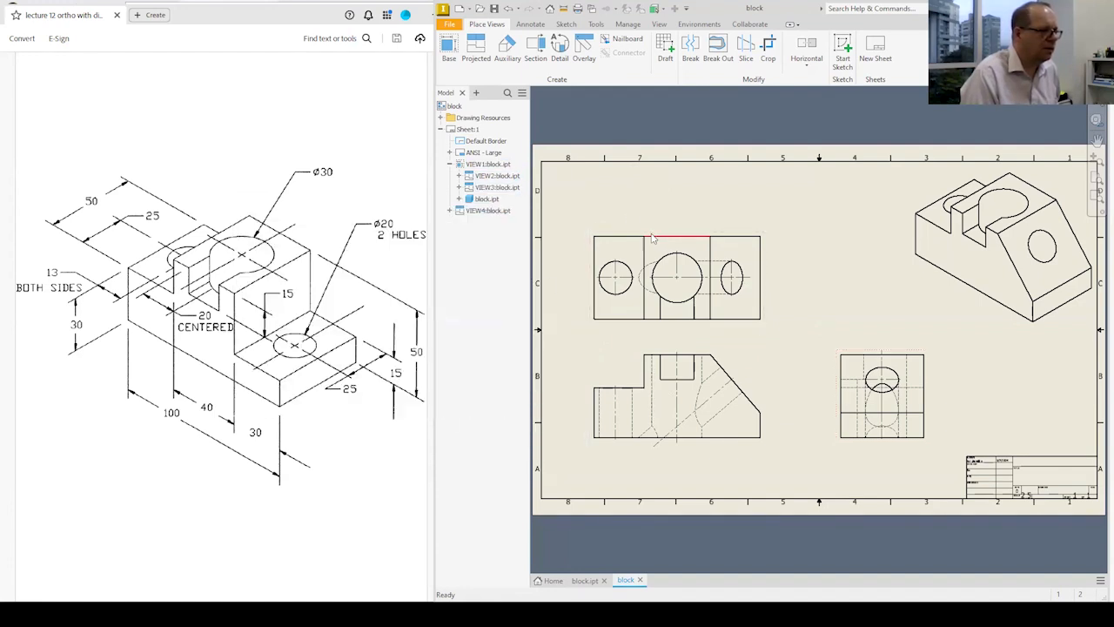
Move the top view up and the right-side view right for more dimension space, and bring up the annotation tools
click(614, 236)
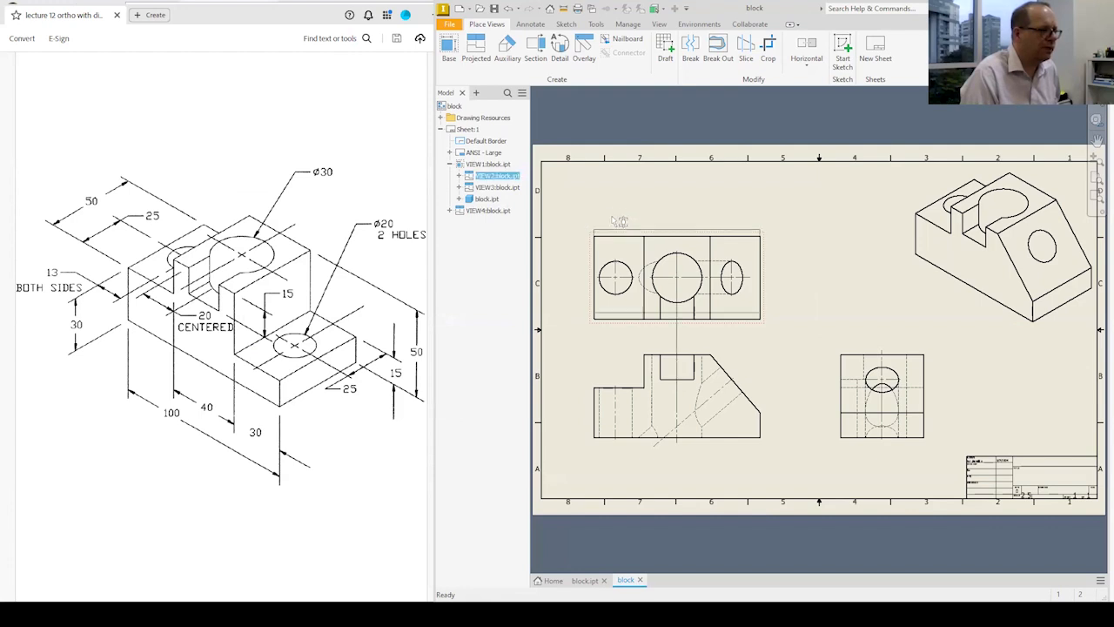
drag(617, 206, 617, 204)
drag(938, 402, 969, 402)
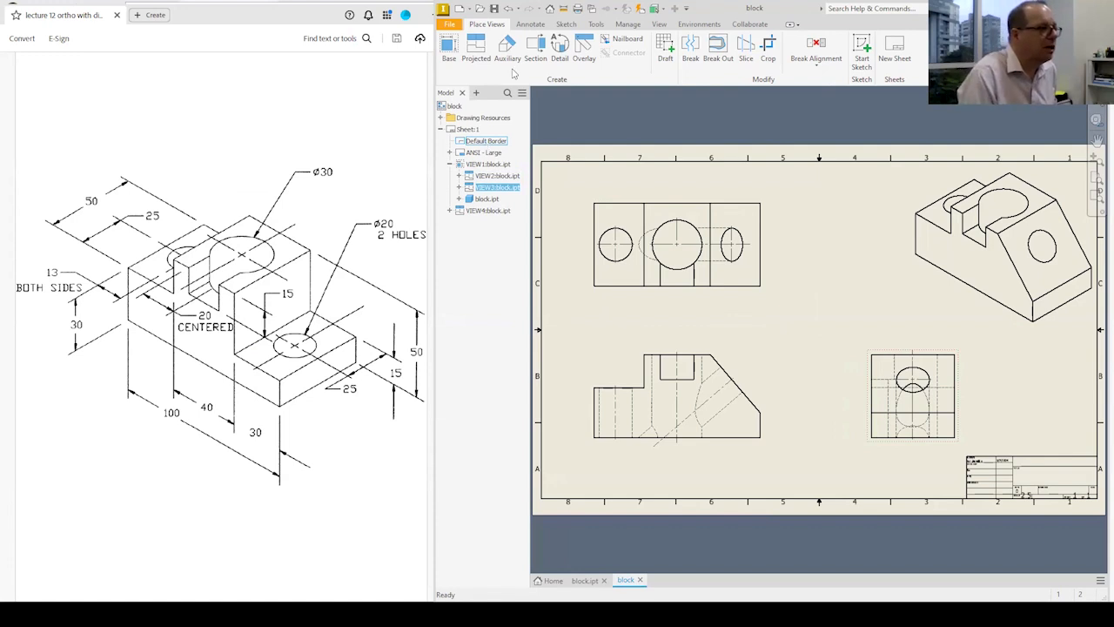
click(531, 25)
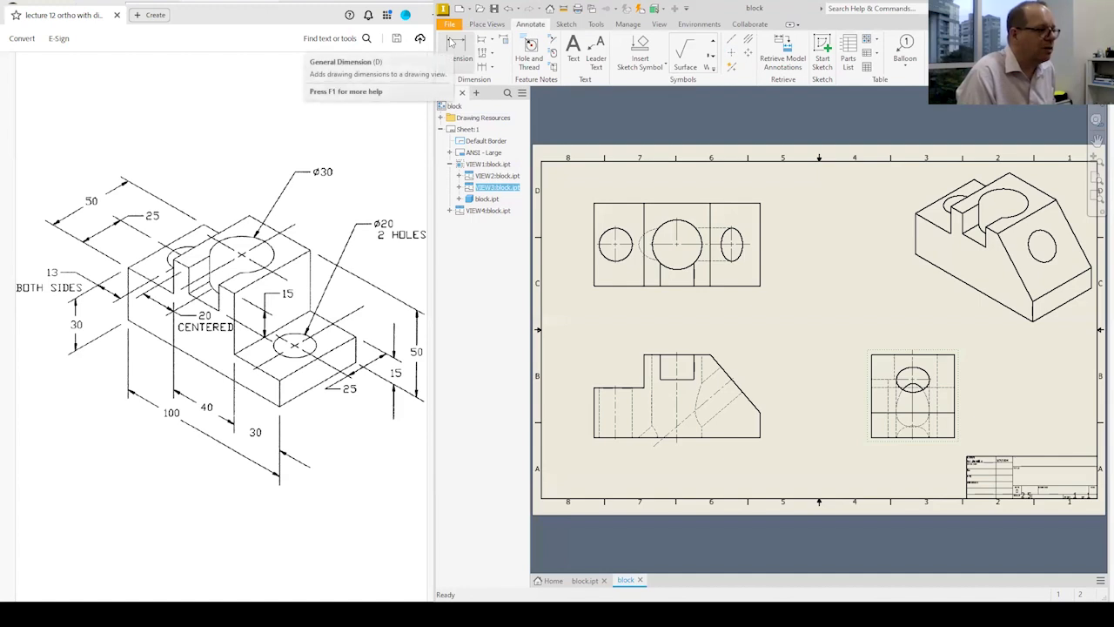
Dimension the overall length of the front view below its bottom edge, accepting the default dimension text
click(452, 42)
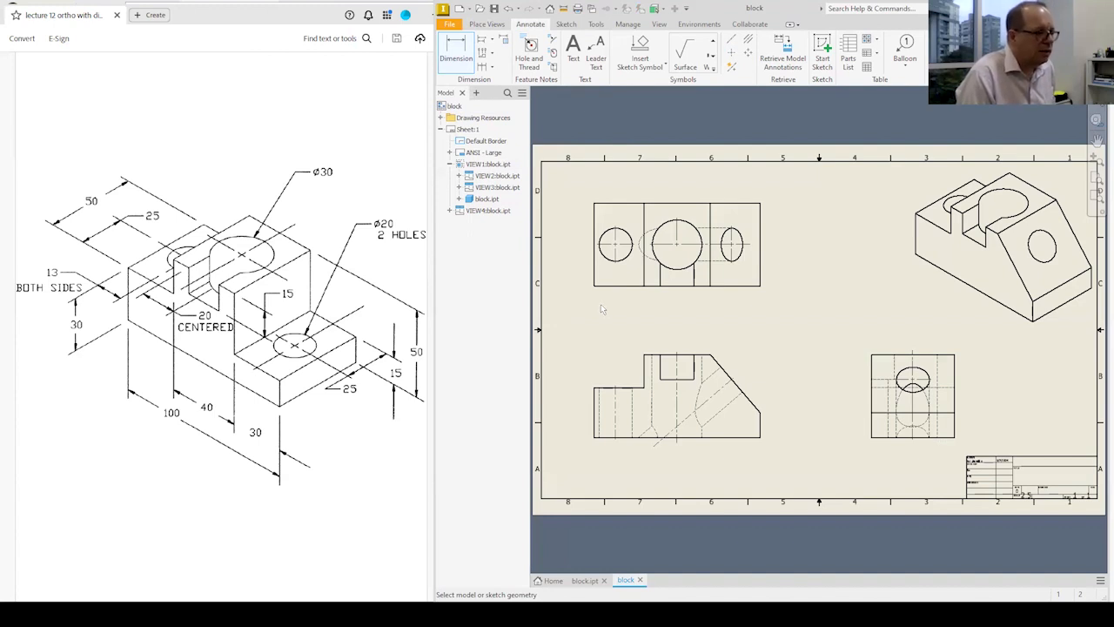
click(593, 440)
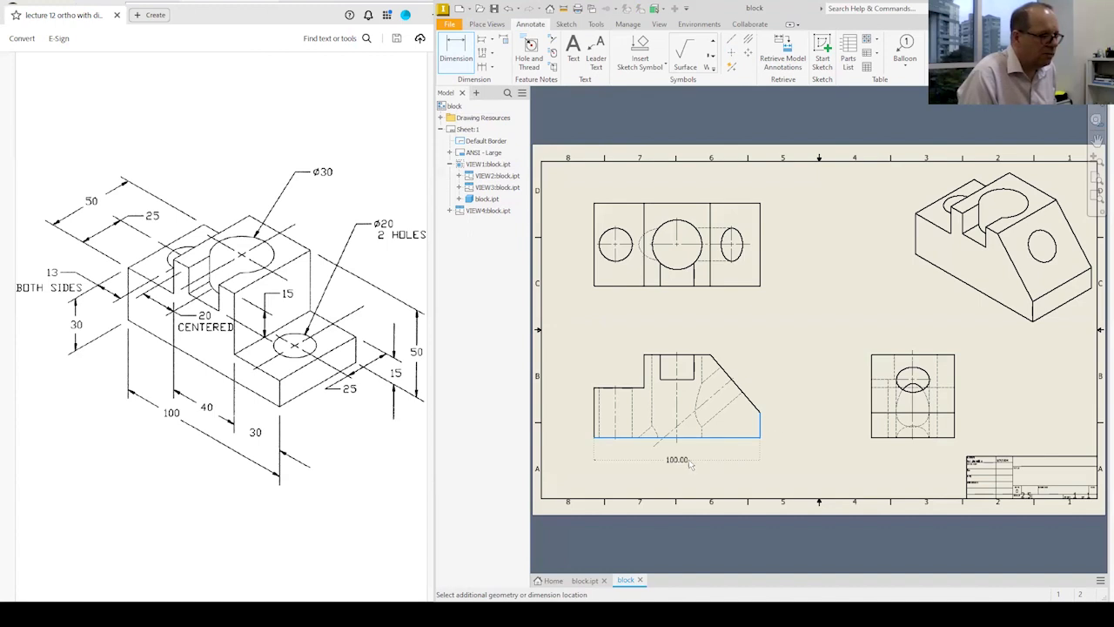
click(691, 464)
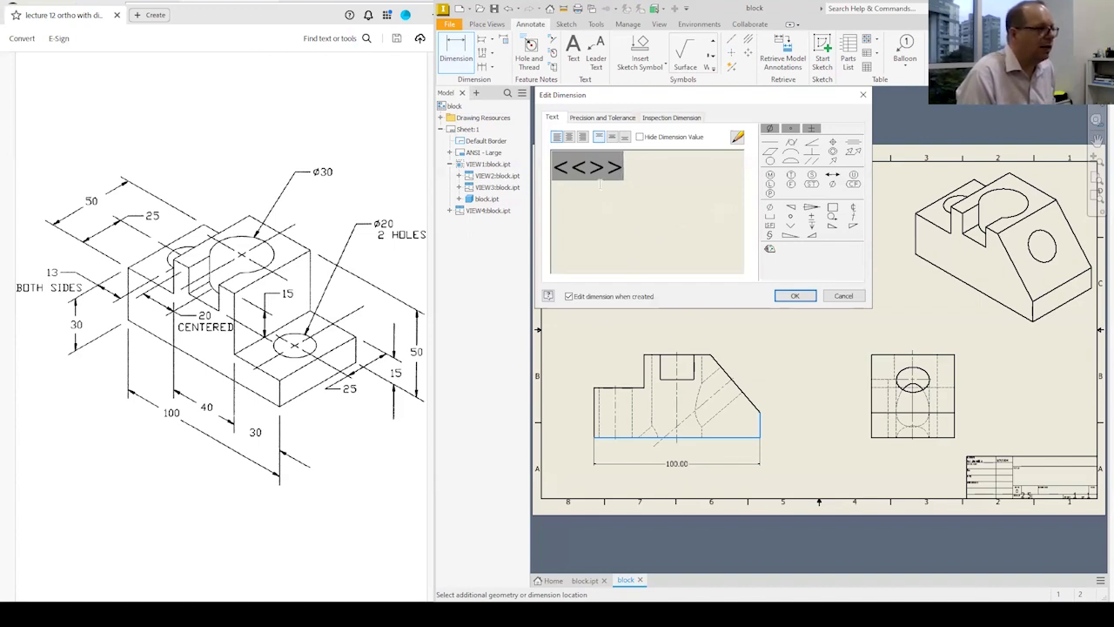
click(793, 296)
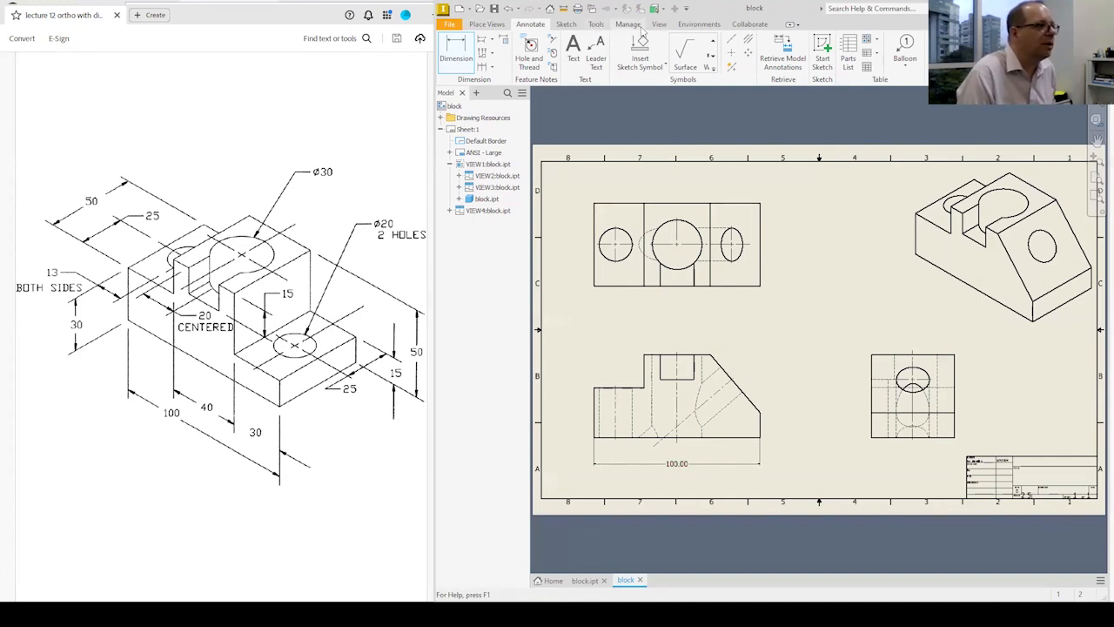
Set the arrowhead size to 10 mm and height to 4 mm in the Default - mm (ANSI) dimension style and save it
click(630, 26)
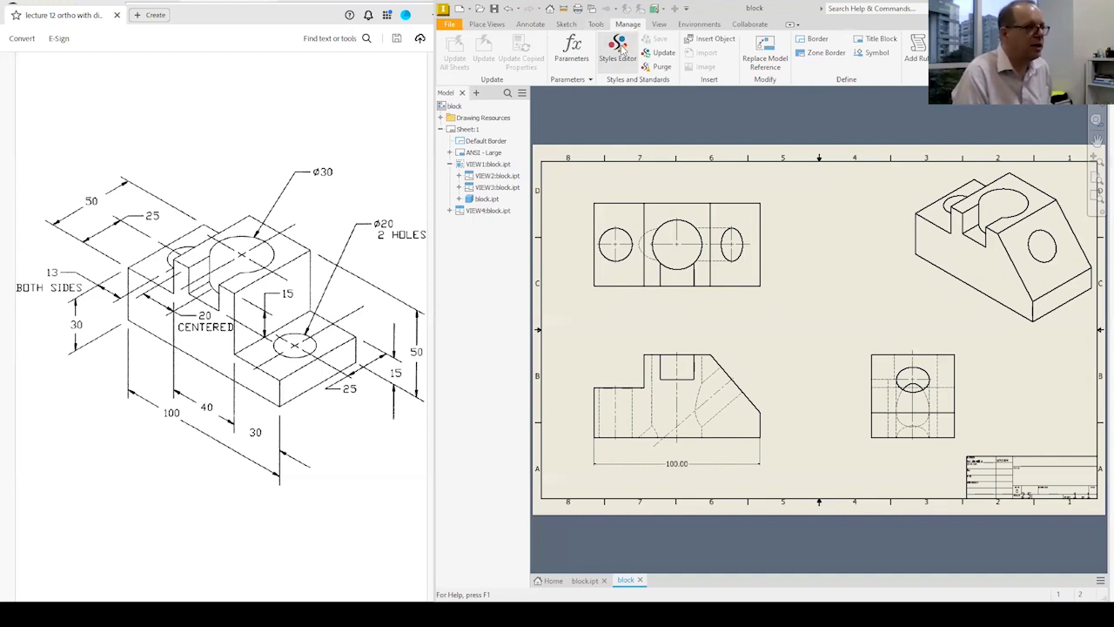
click(622, 50)
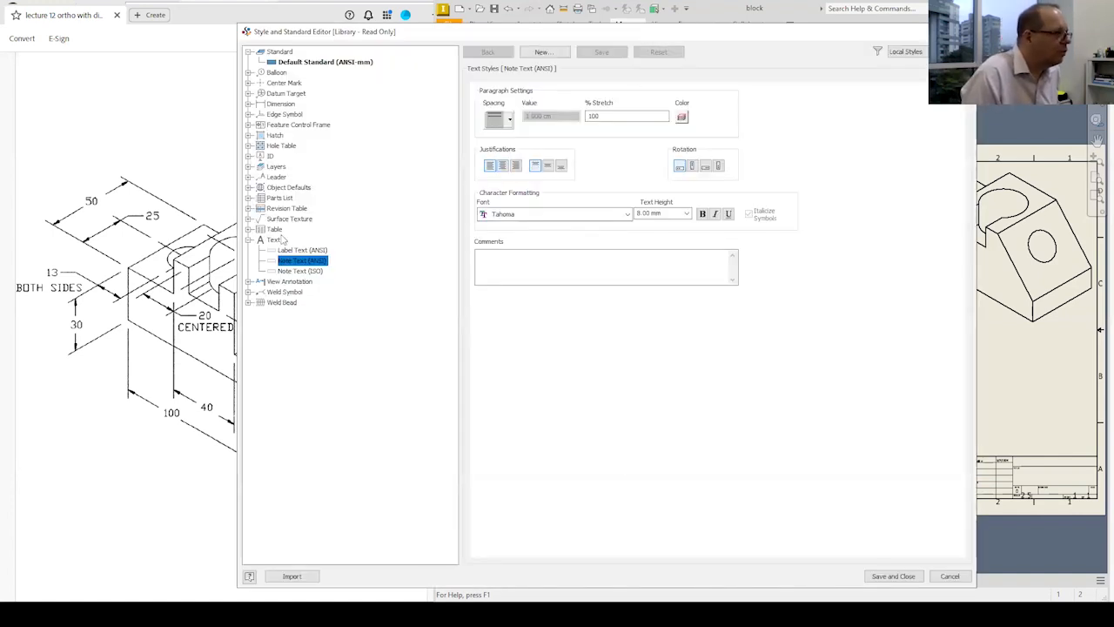
click(249, 103)
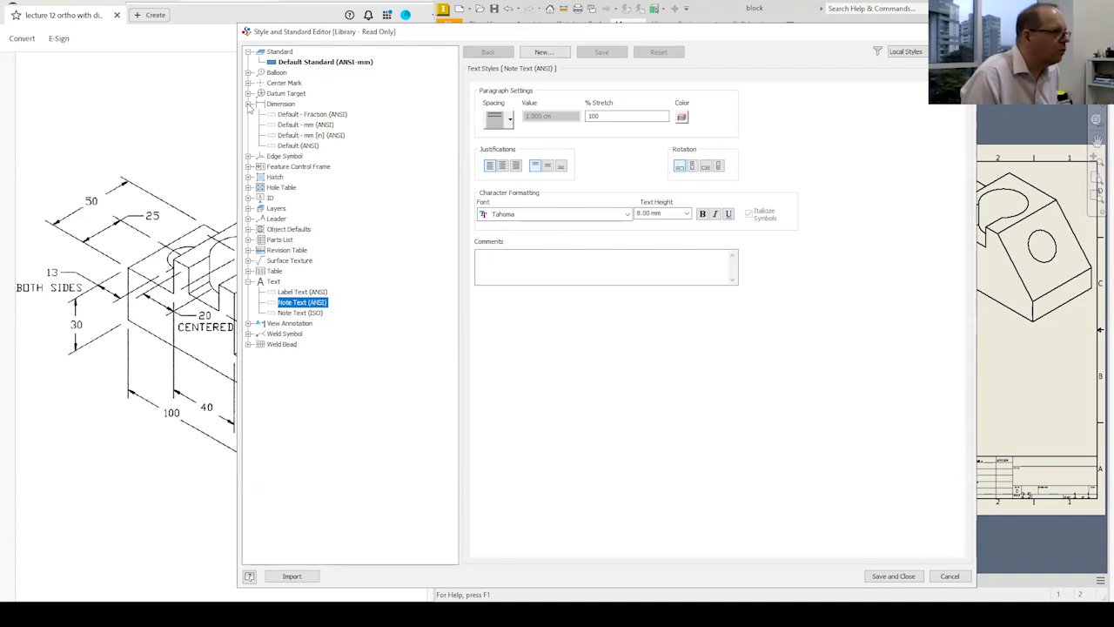
click(306, 126)
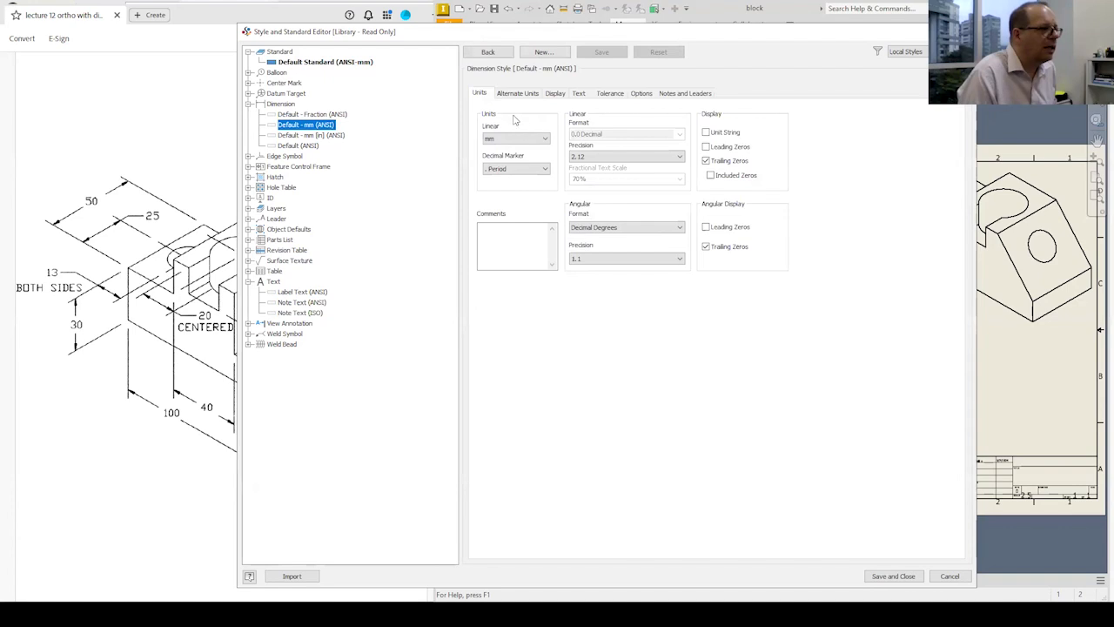
click(555, 94)
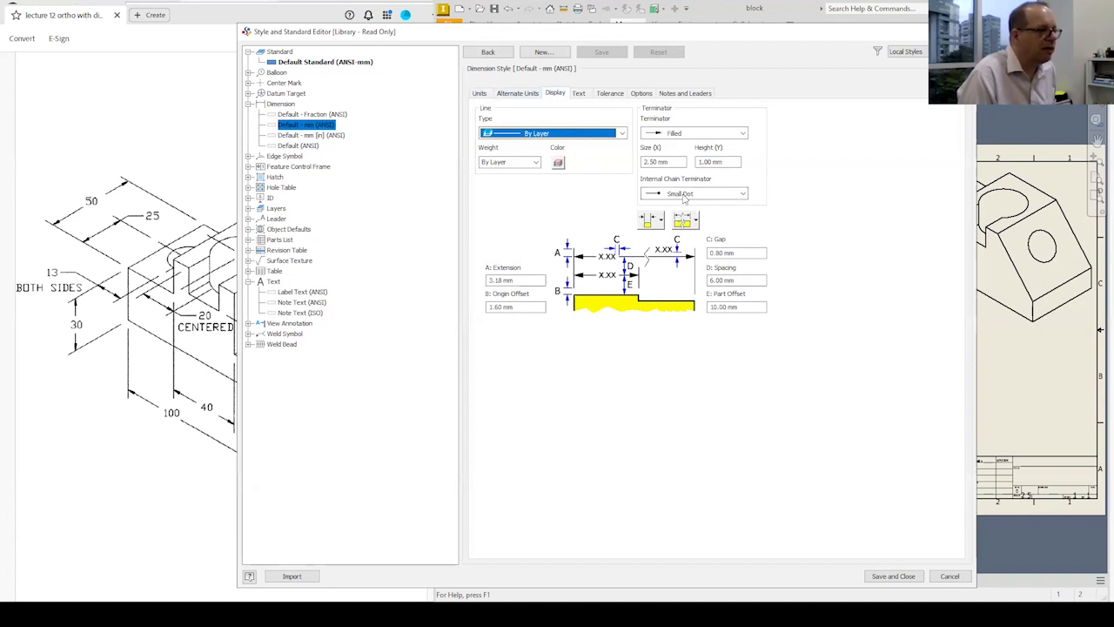
click(679, 162)
drag(664, 162, 645, 162)
text(10)
drag(724, 162, 696, 163)
text(4)
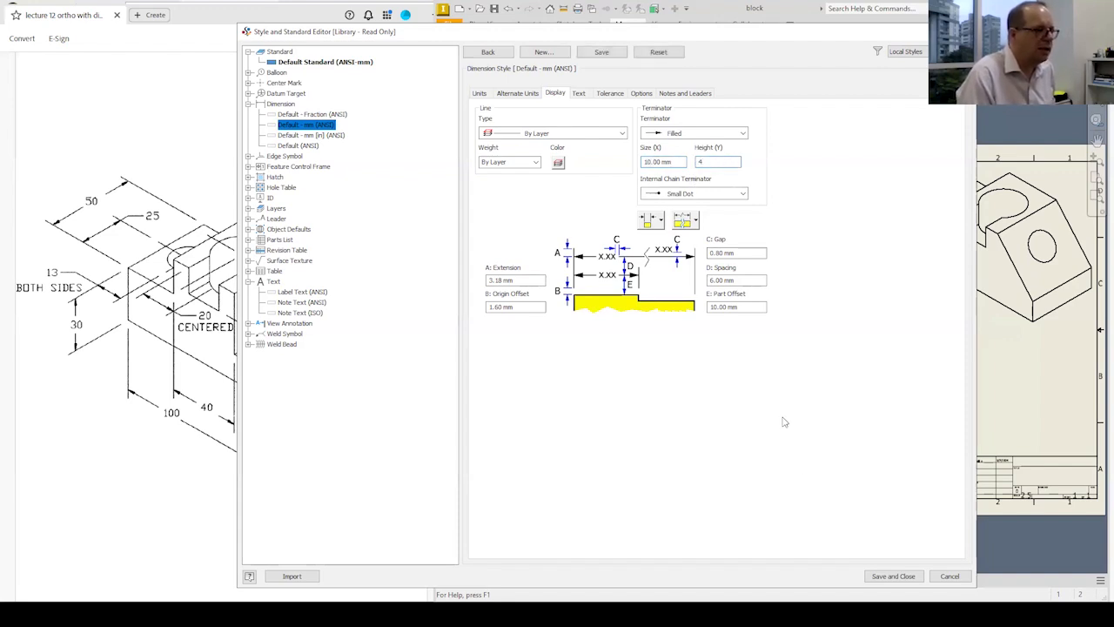
click(896, 576)
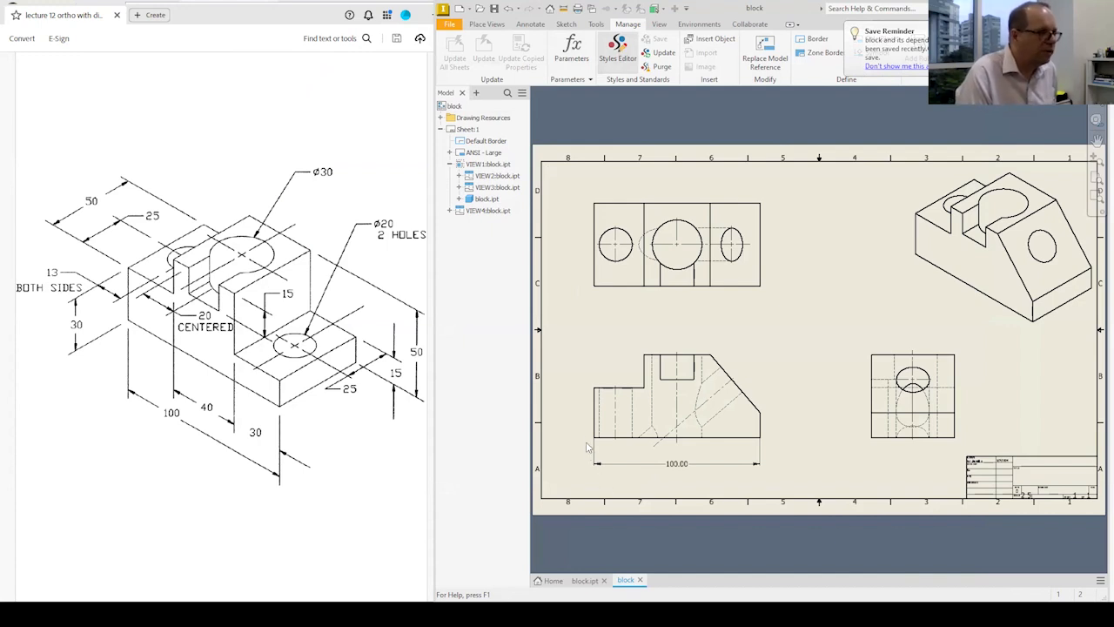
Turn off linear and angular trailing zeros in the Default - mm (ANSI) dimension style and set the origin offset to 6 mm
click(621, 59)
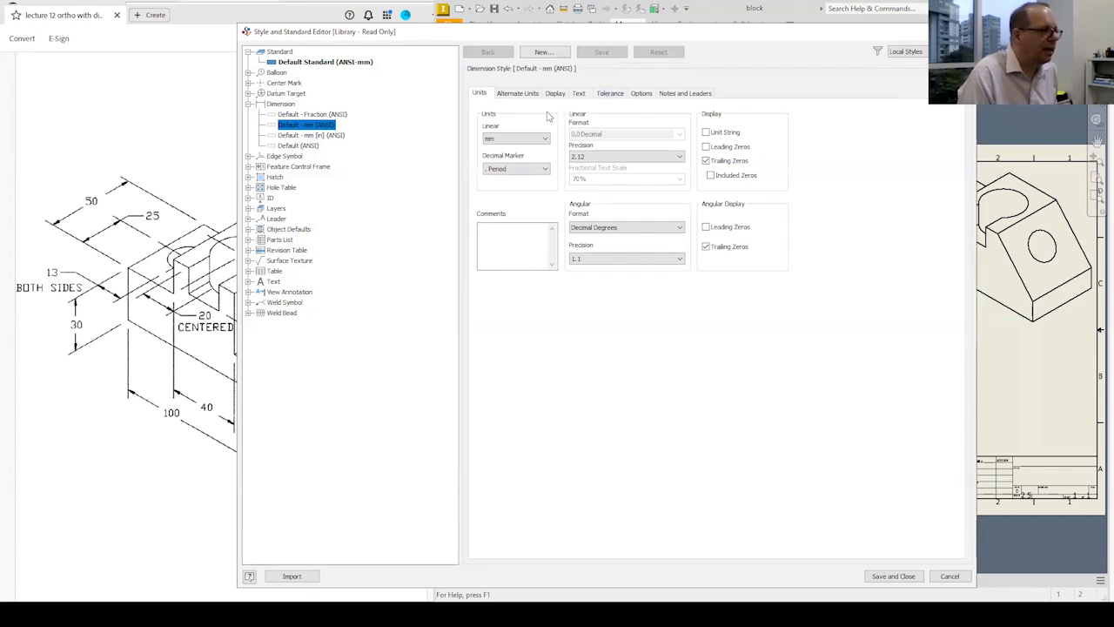
click(706, 160)
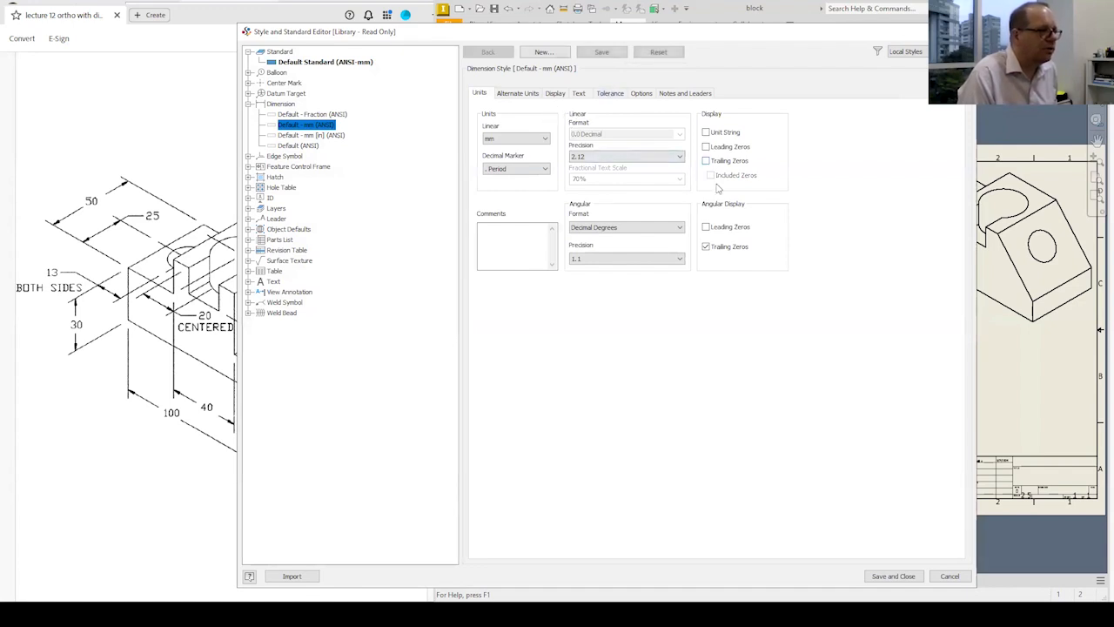
click(706, 247)
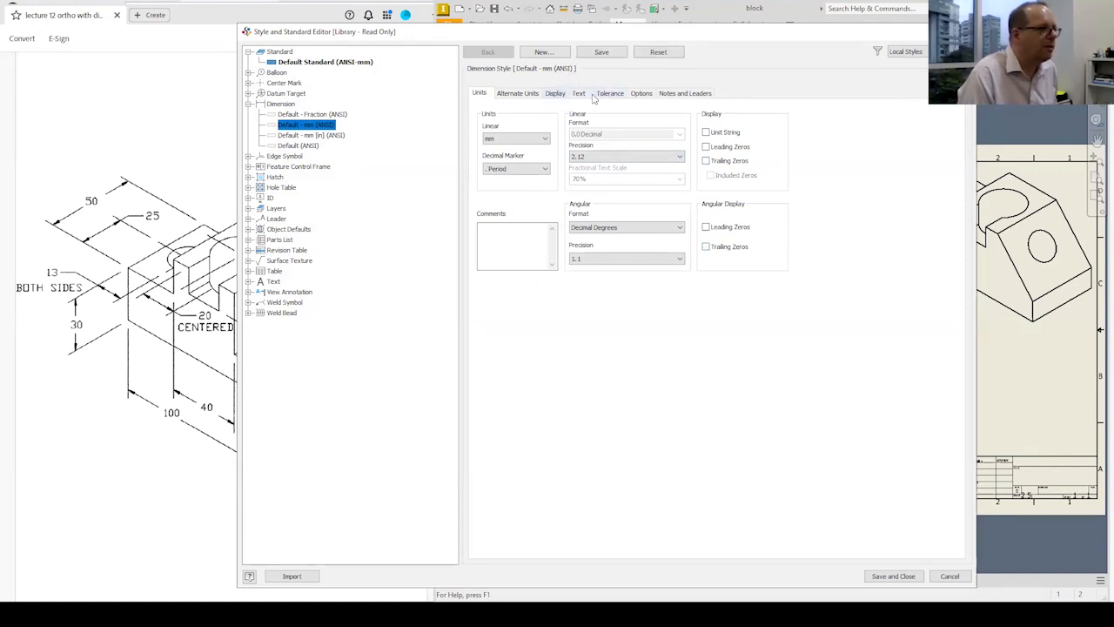
click(555, 93)
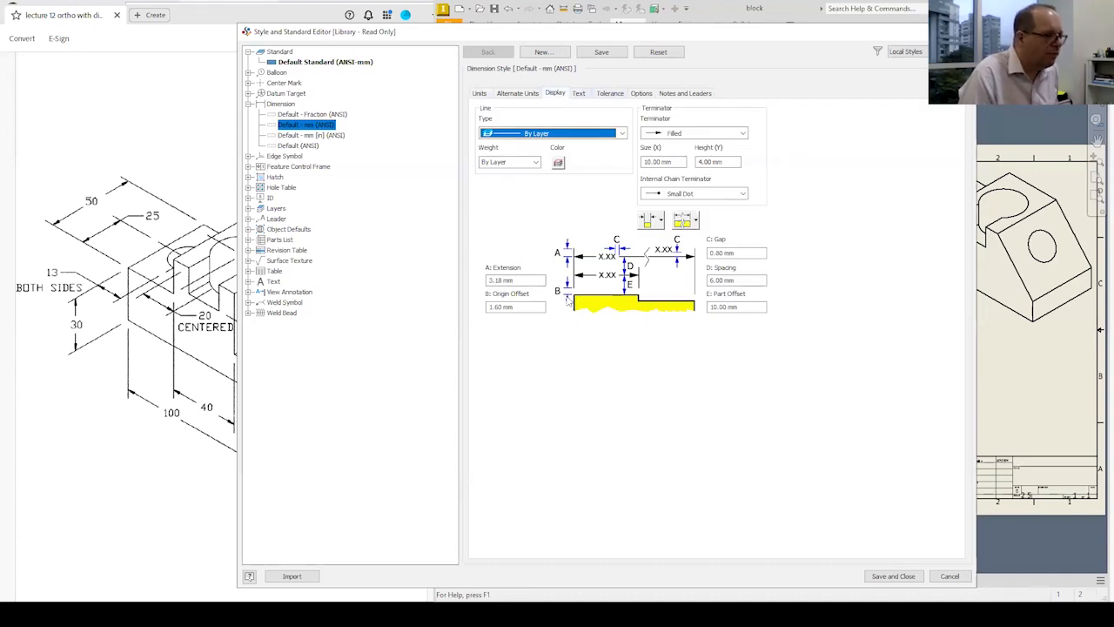
drag(517, 308, 484, 311)
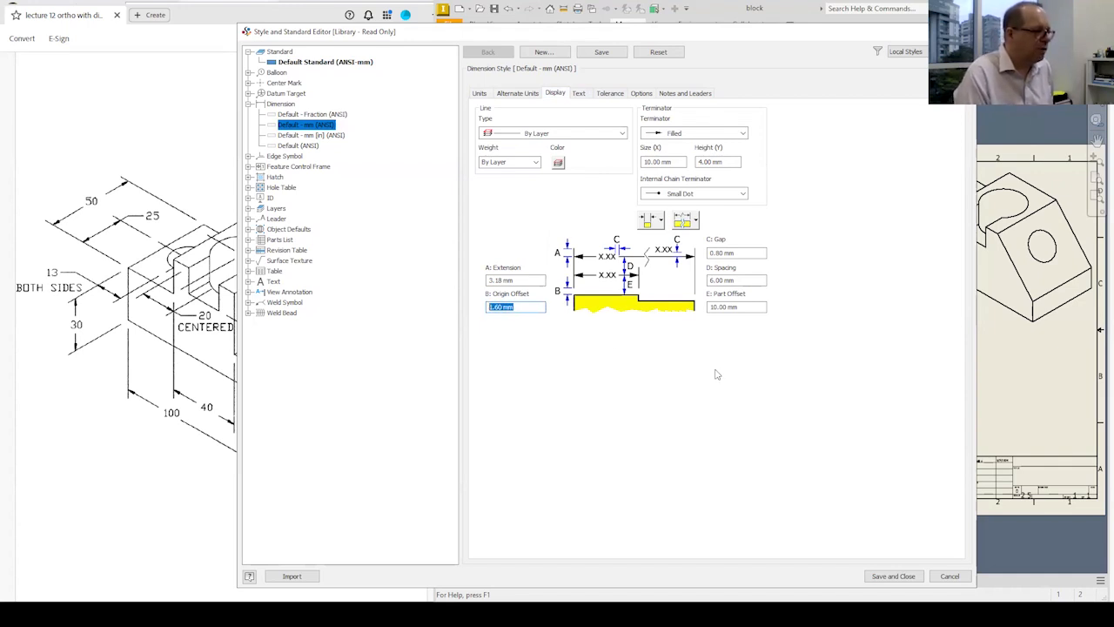
text(6)
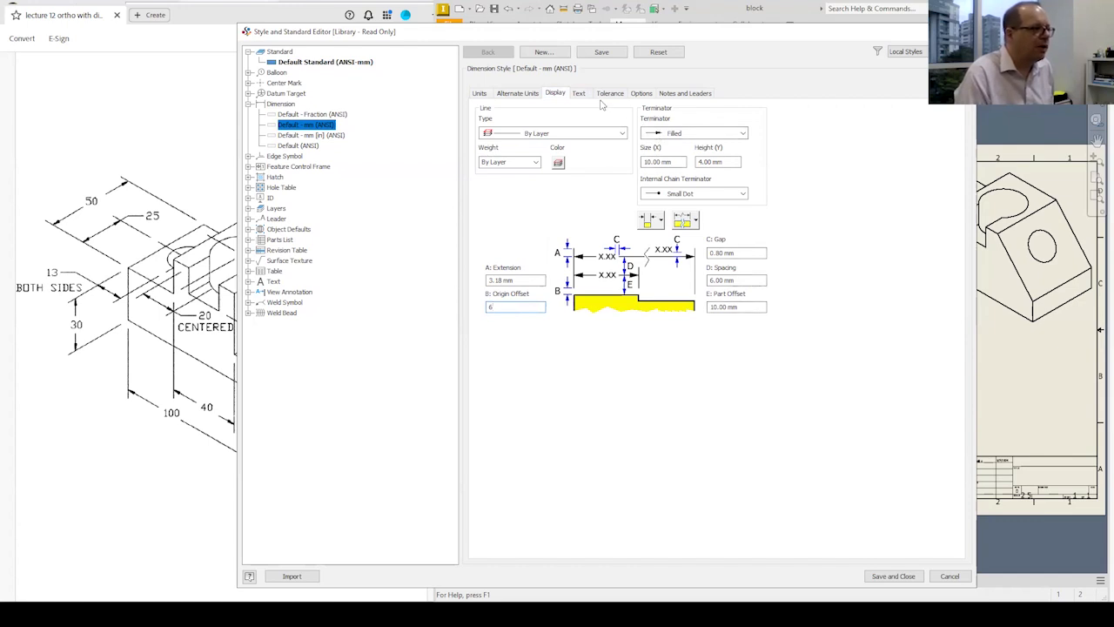
Set the text of vertical linear dimensions to horizontal orientation and save the dimension style
click(580, 94)
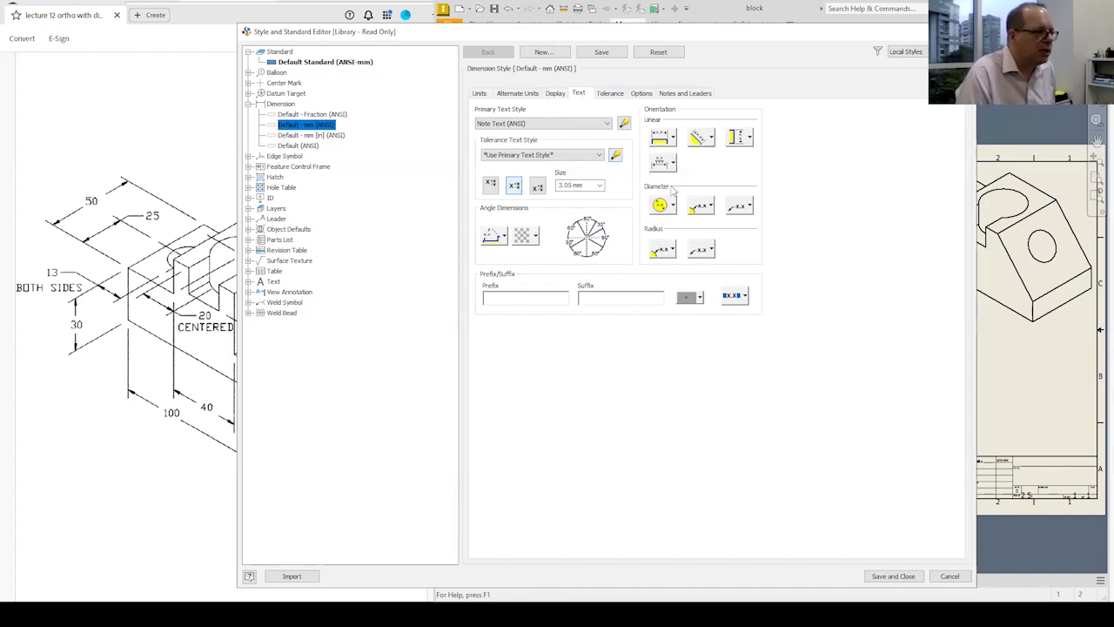
click(747, 142)
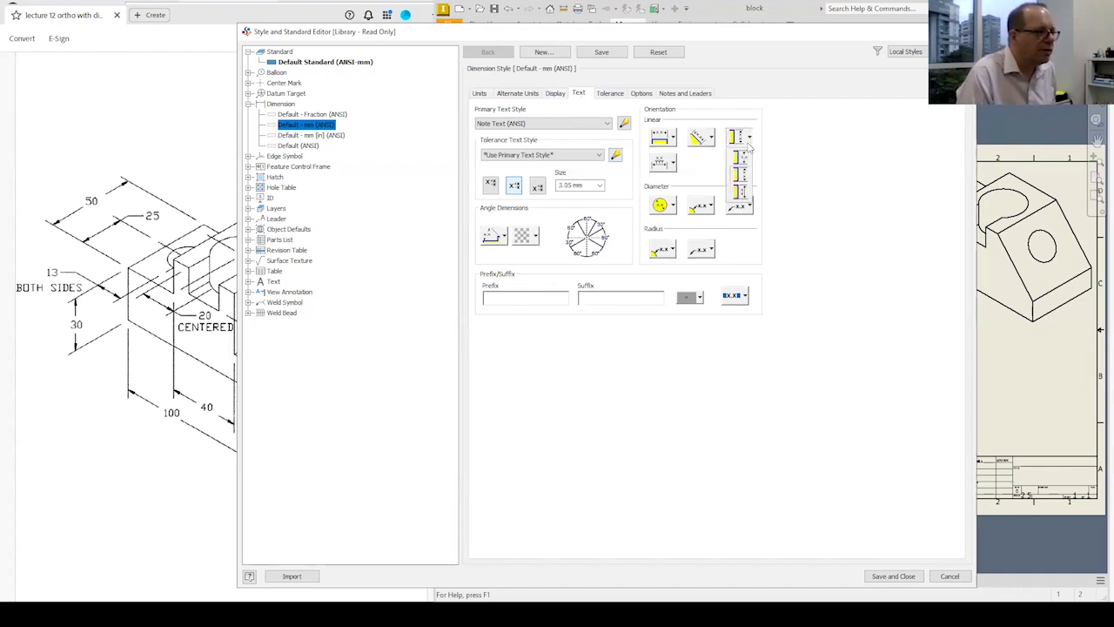
click(741, 166)
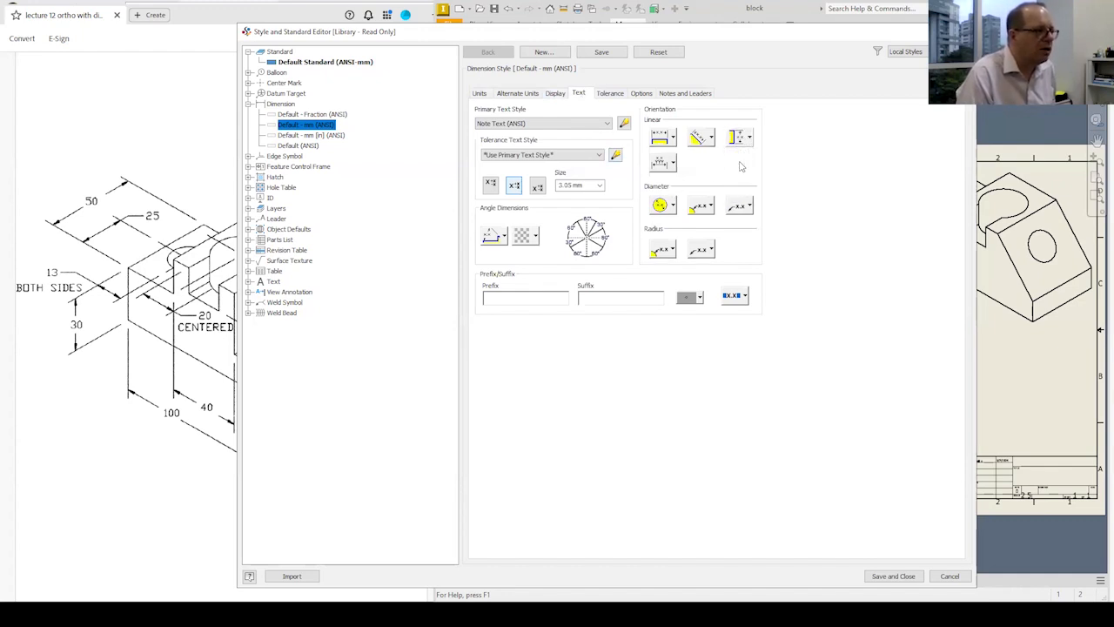
click(911, 579)
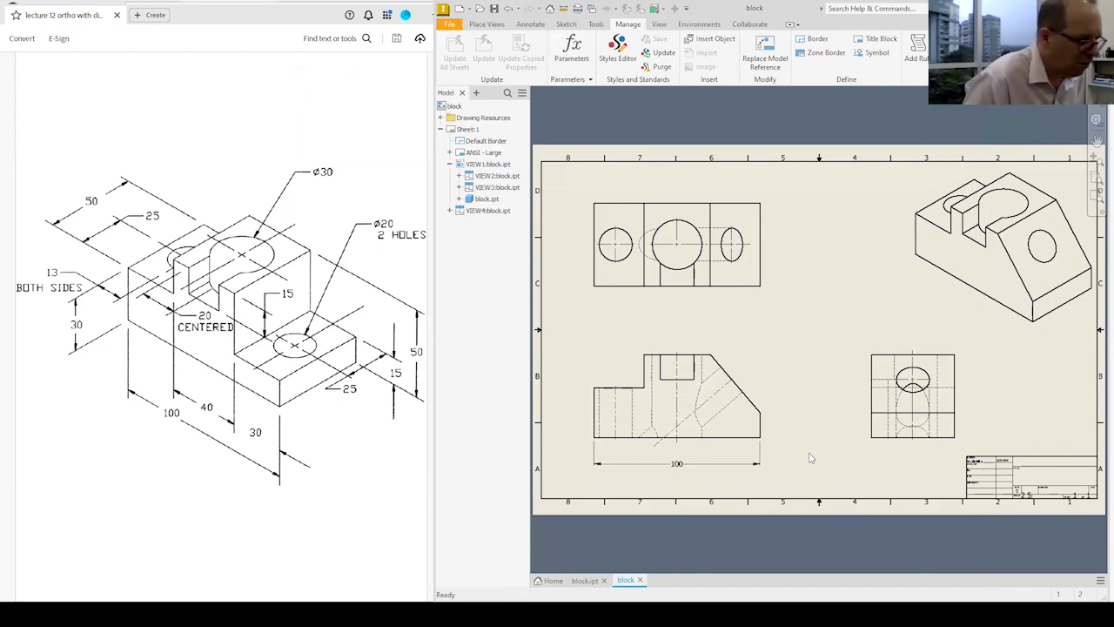
Delete the overall length dimension below the front view
click(758, 464)
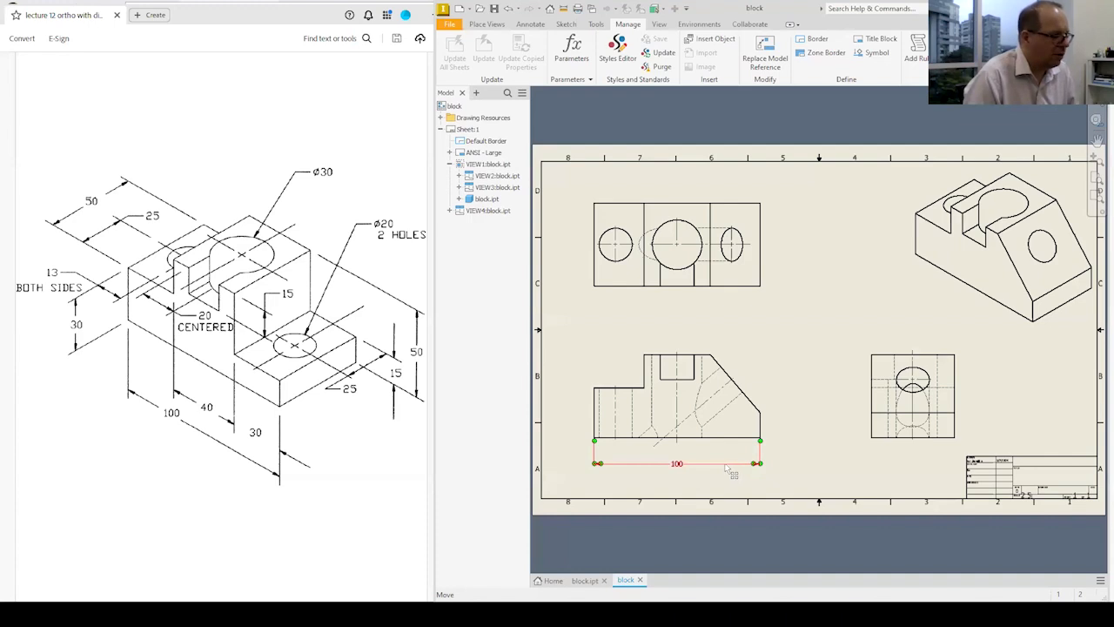
key(Delete)
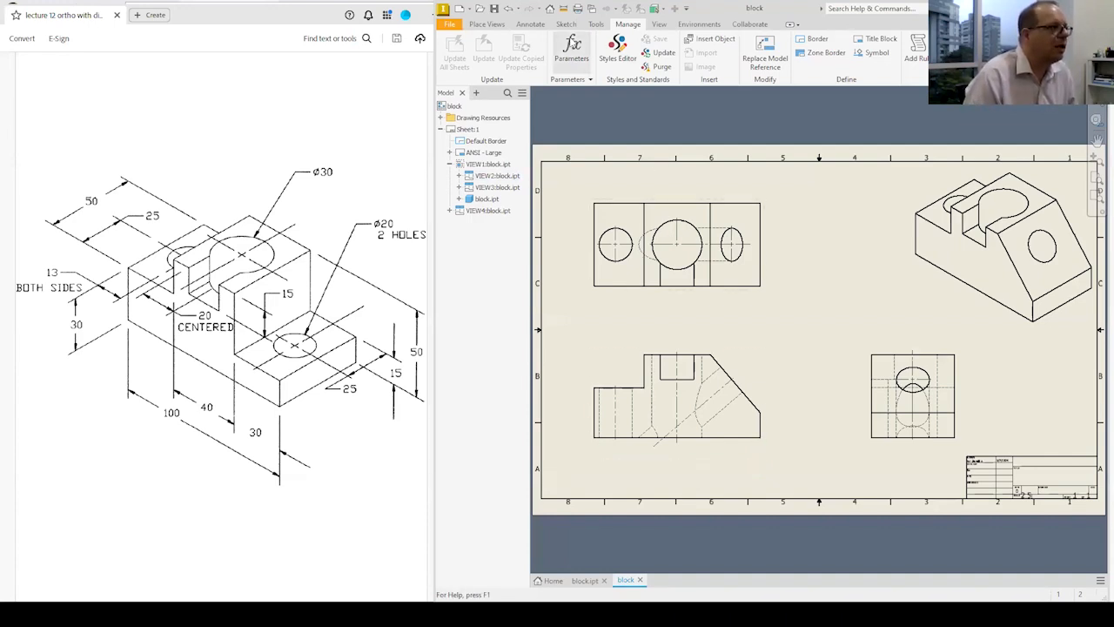
Add baseline dimensions above the front view from its left edge to the step, the start of the slope and the right end
click(530, 24)
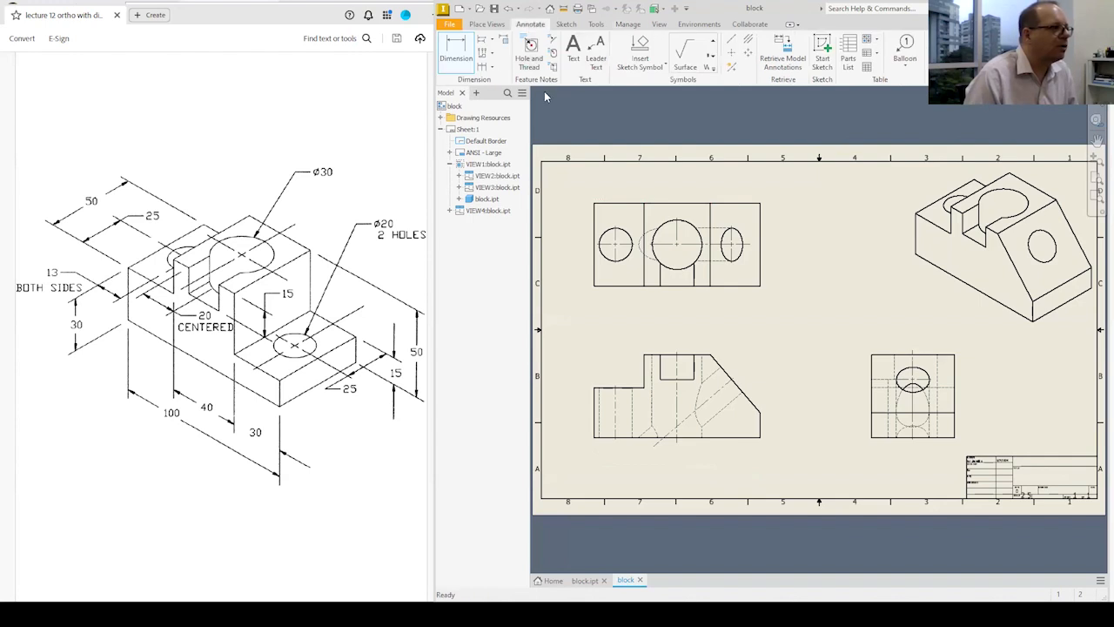
click(485, 44)
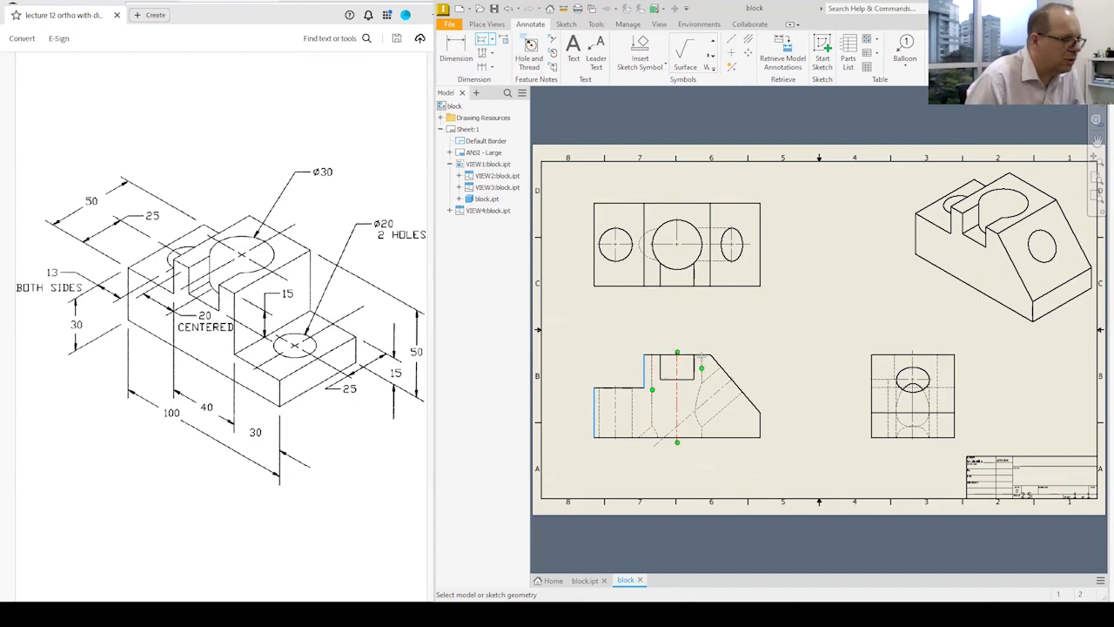
click(712, 355)
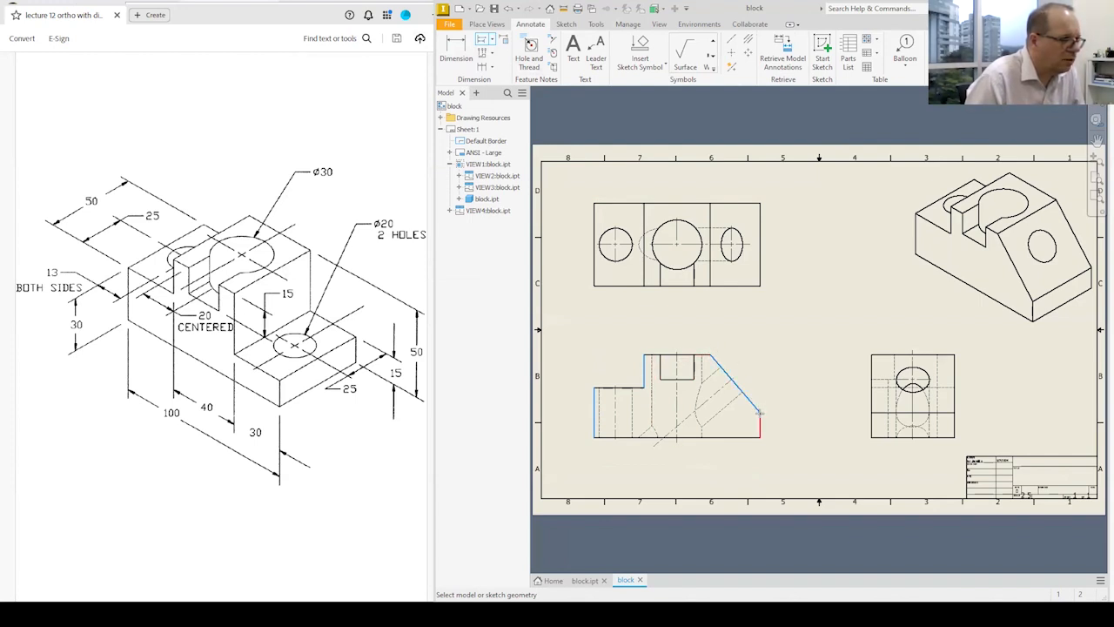
right_click(745, 351)
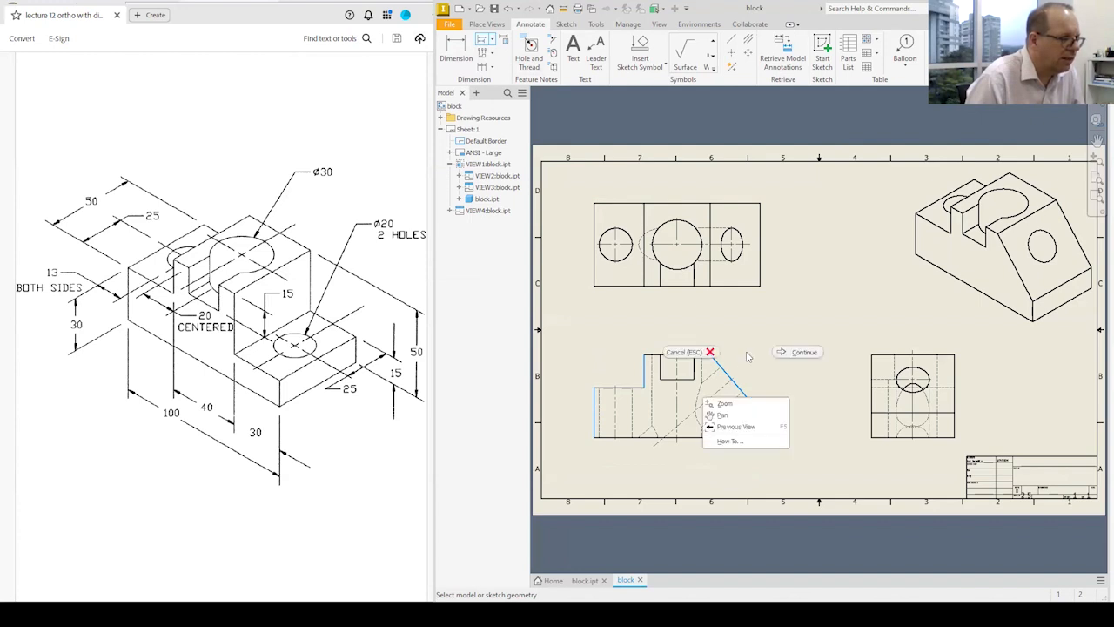
click(776, 345)
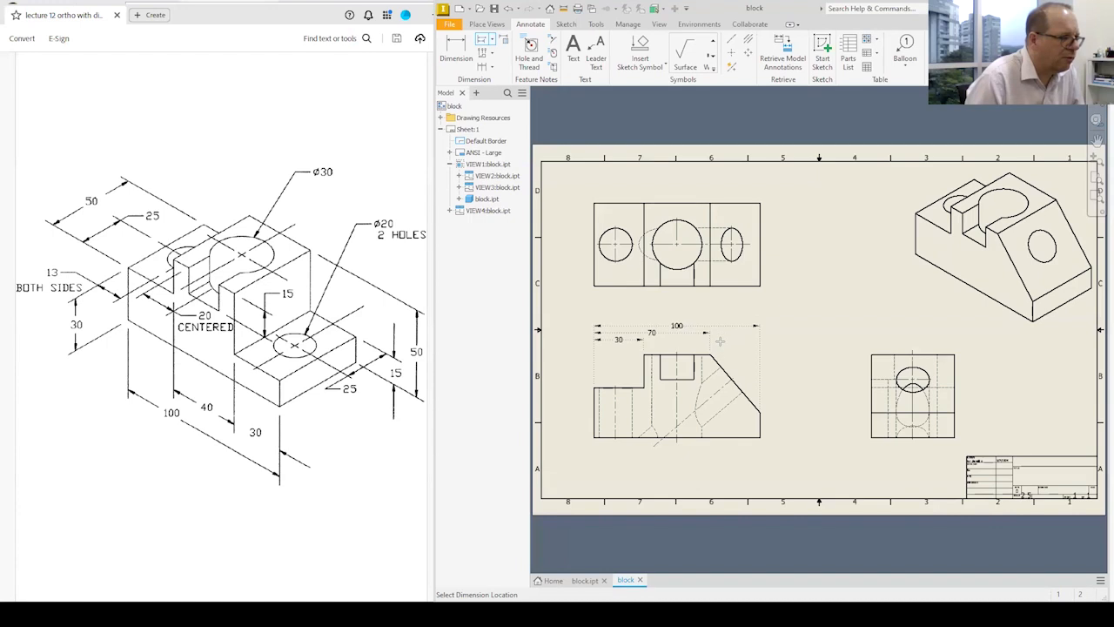
click(720, 341)
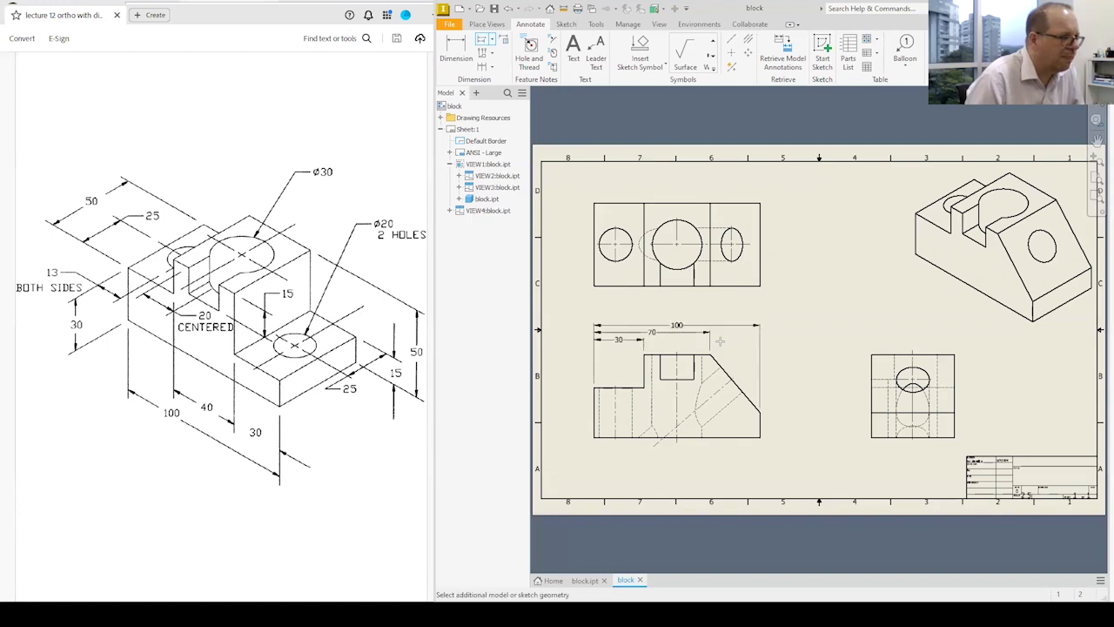
right_click(729, 344)
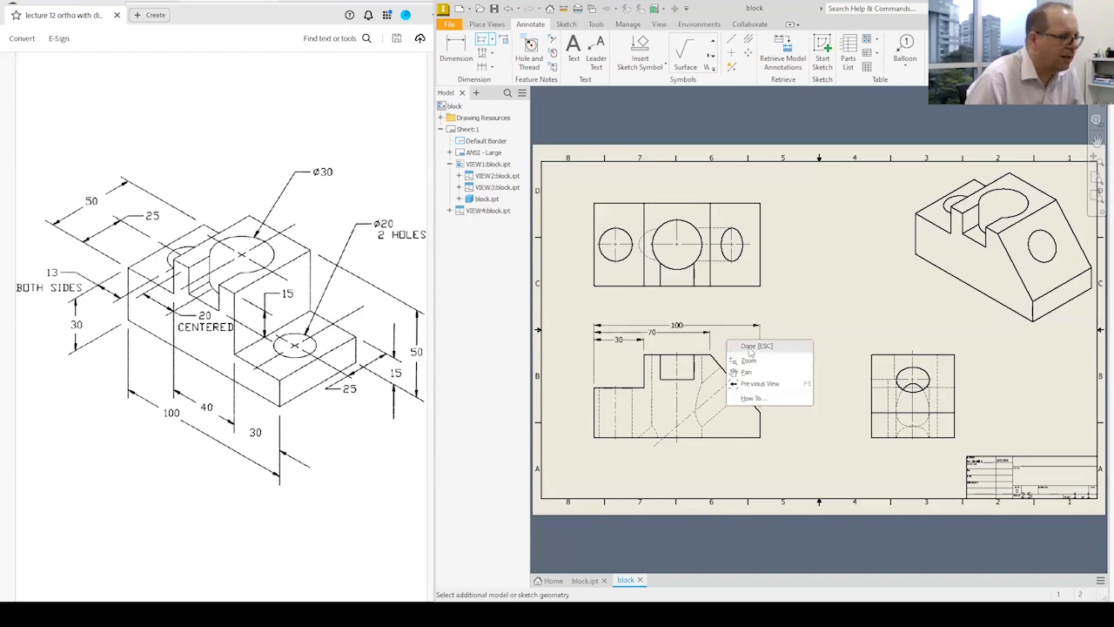
click(750, 348)
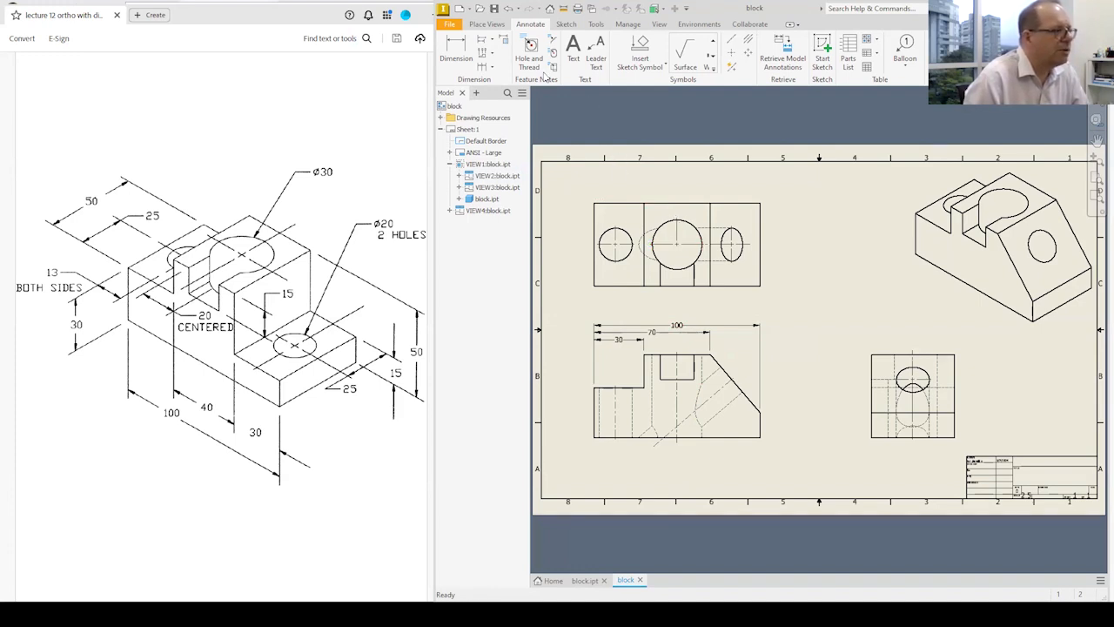
click(458, 48)
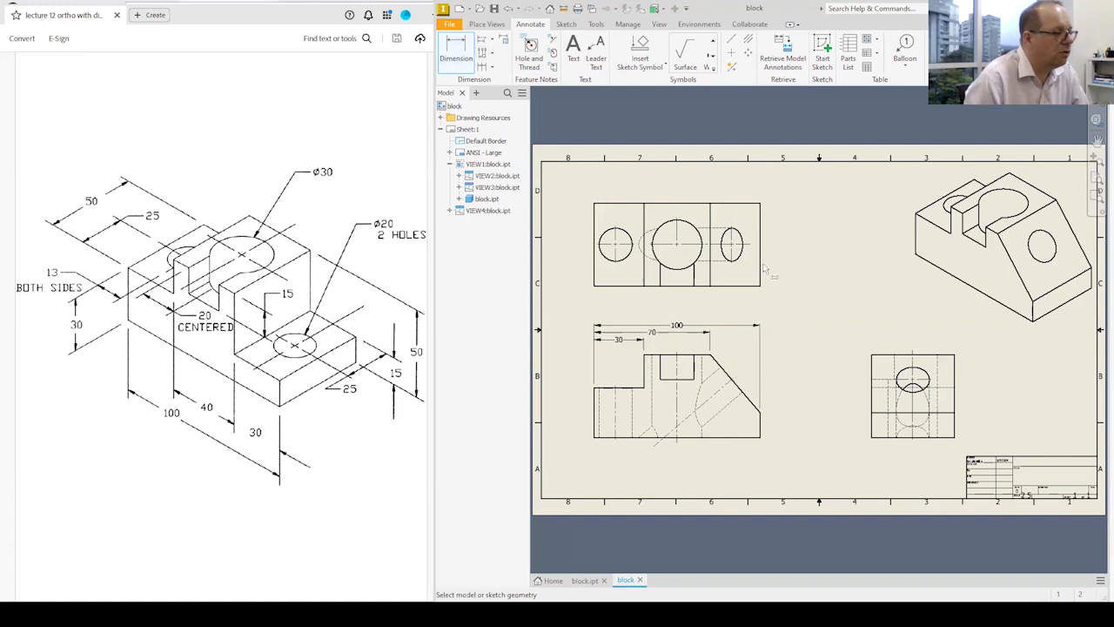
click(711, 275)
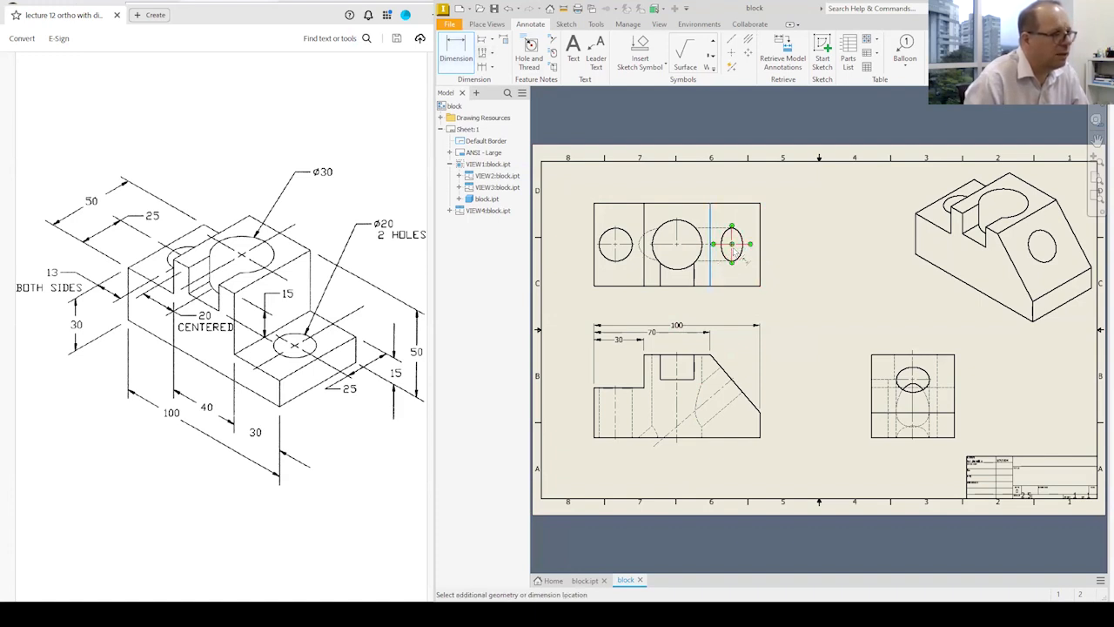
click(731, 244)
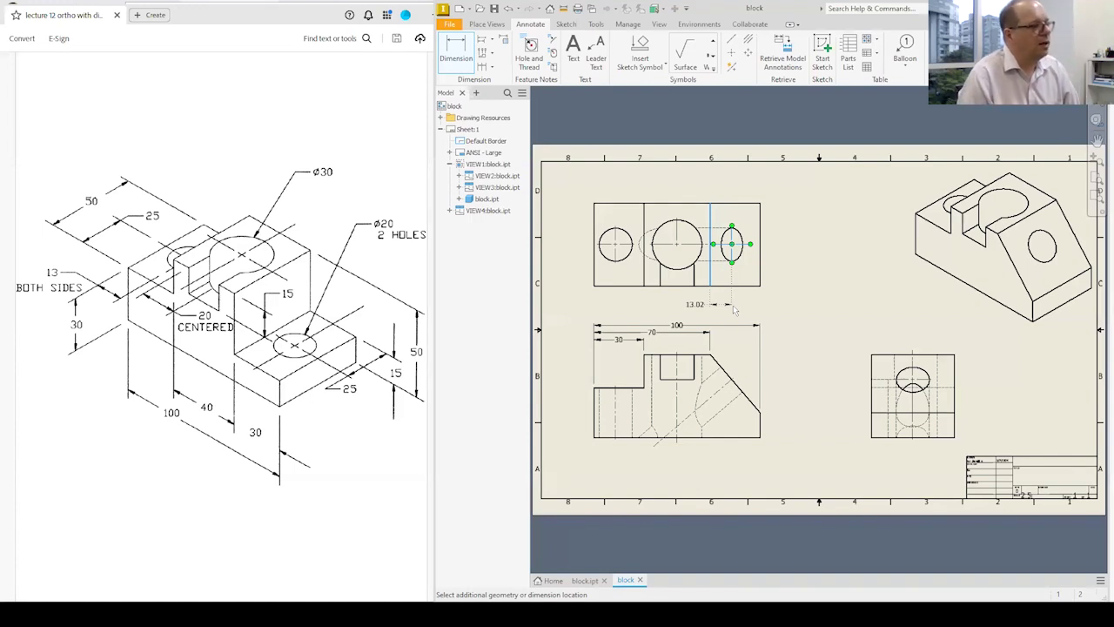
key(Escape)
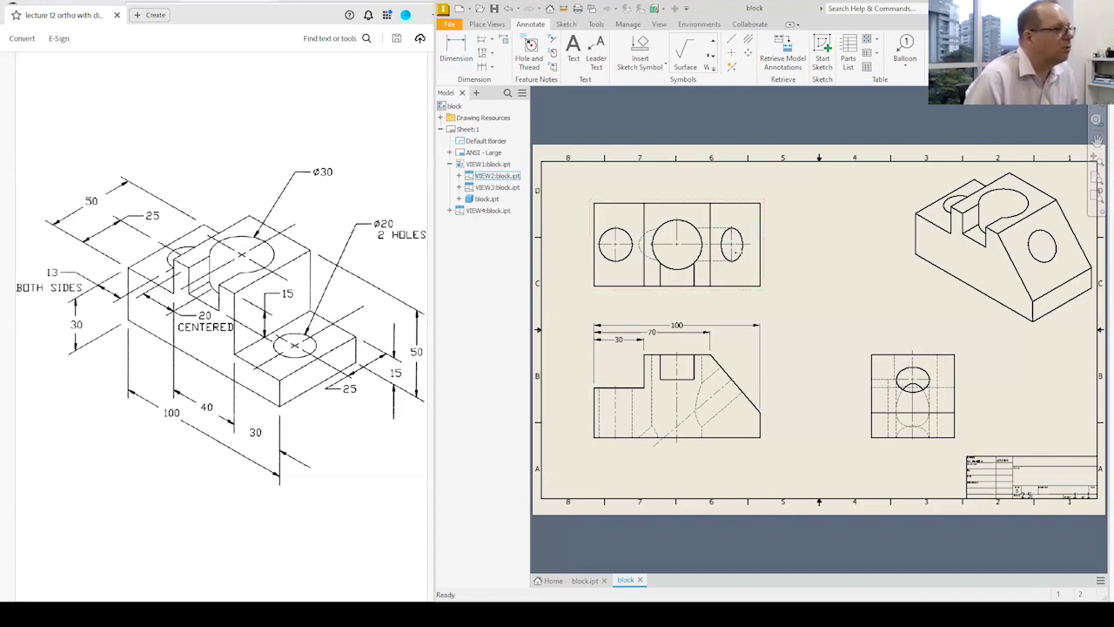
Place an auxiliary view projected from the front view's sloped edge, between the top view and the isometric view
click(493, 27)
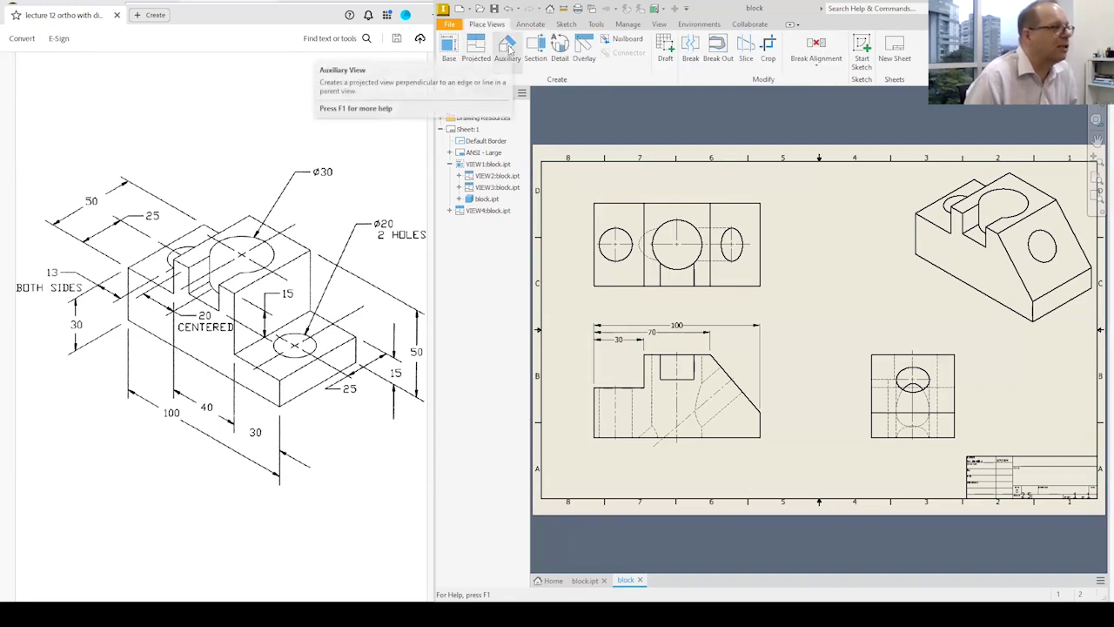
click(510, 50)
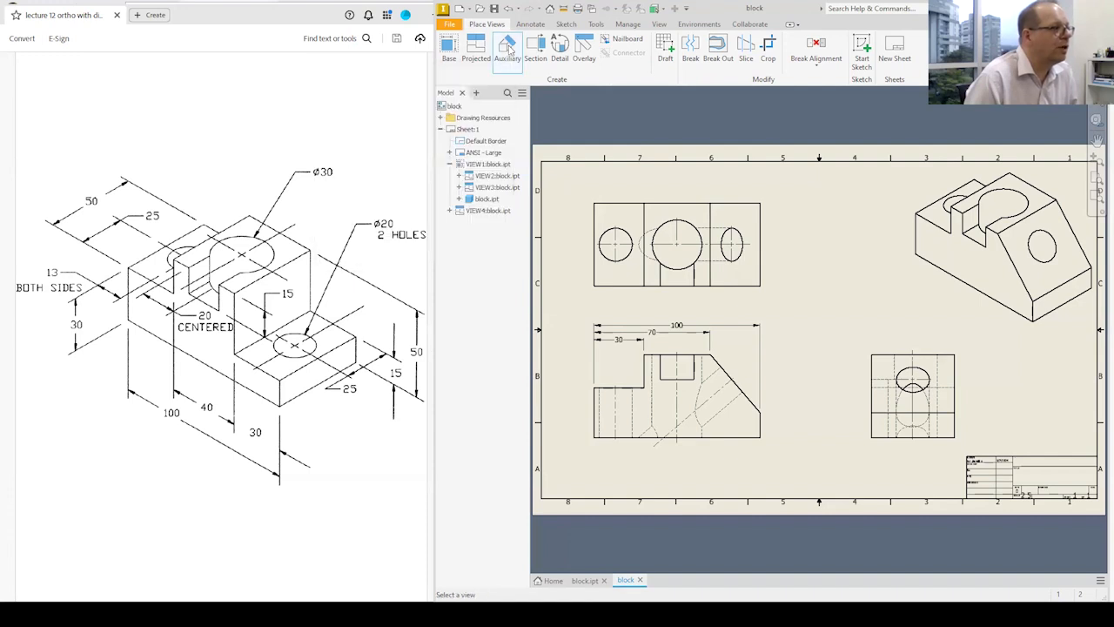
click(767, 390)
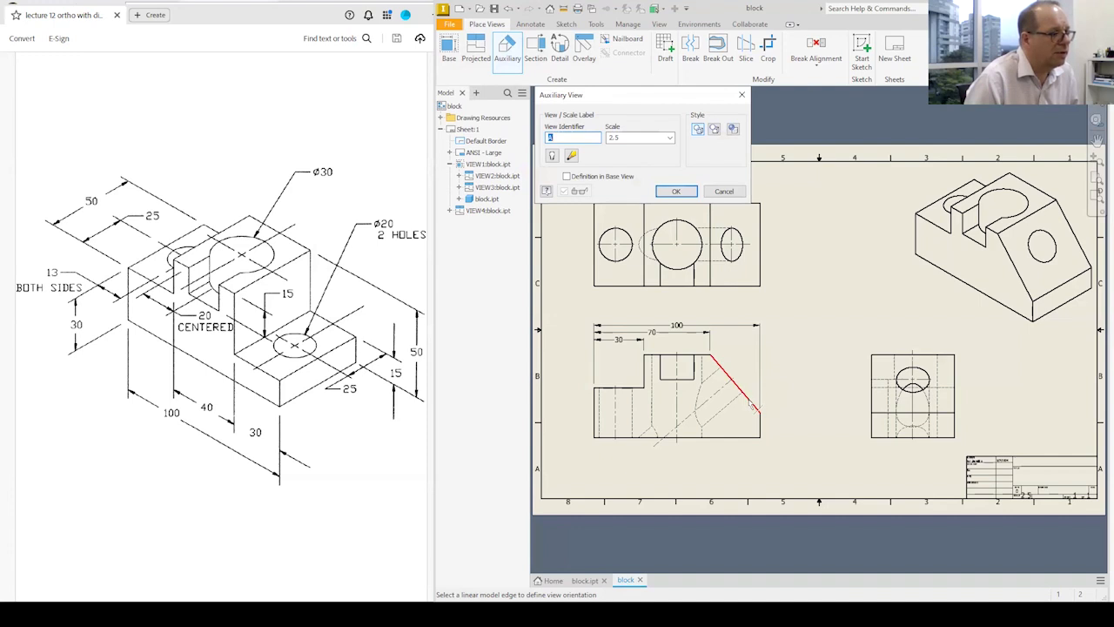
click(754, 406)
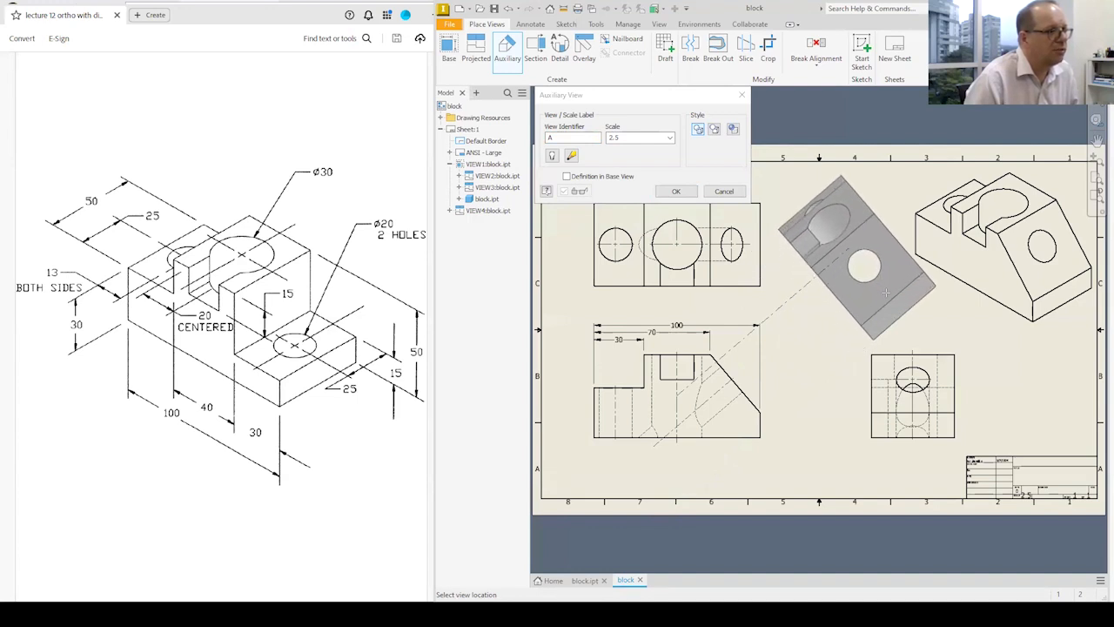
click(886, 292)
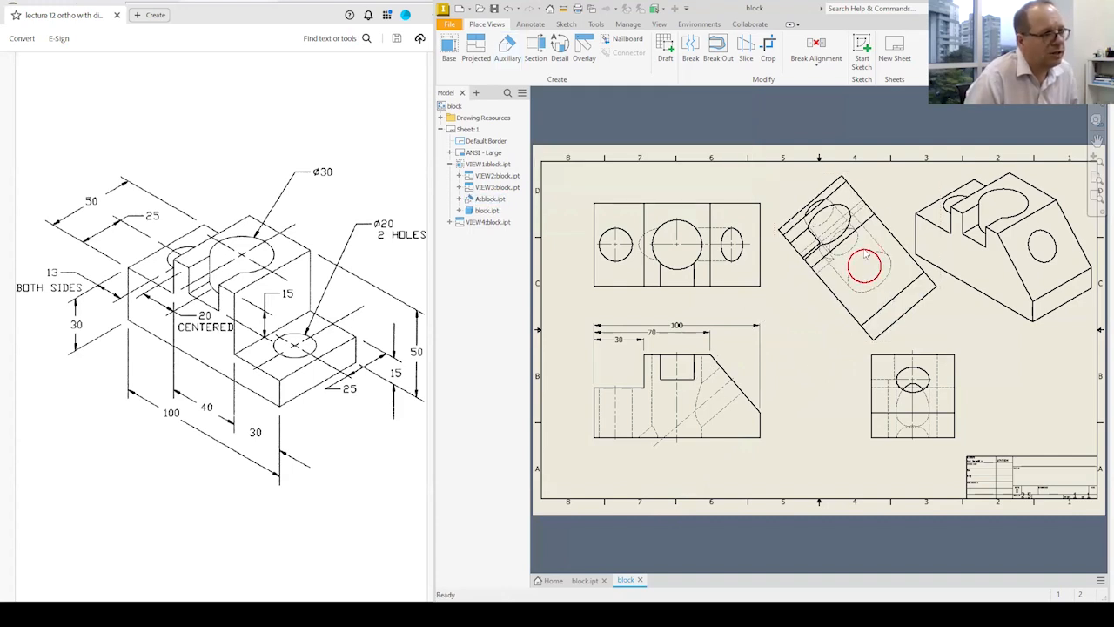
Add a center mark to the hole in the auxiliary view and dimension its distance from the slope's upper edge
click(533, 24)
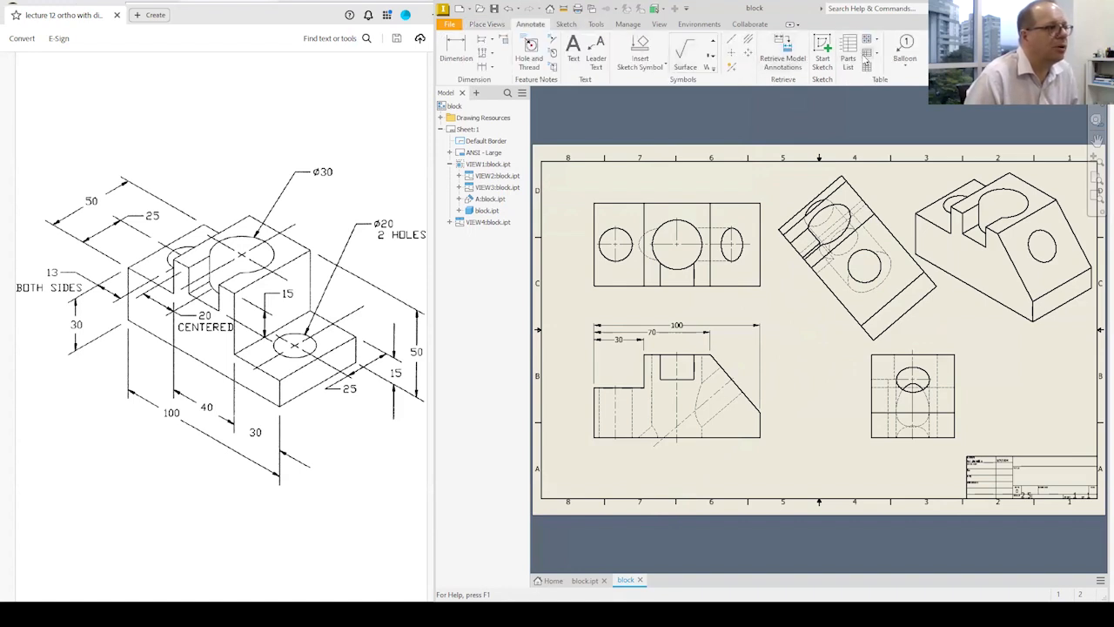
click(731, 53)
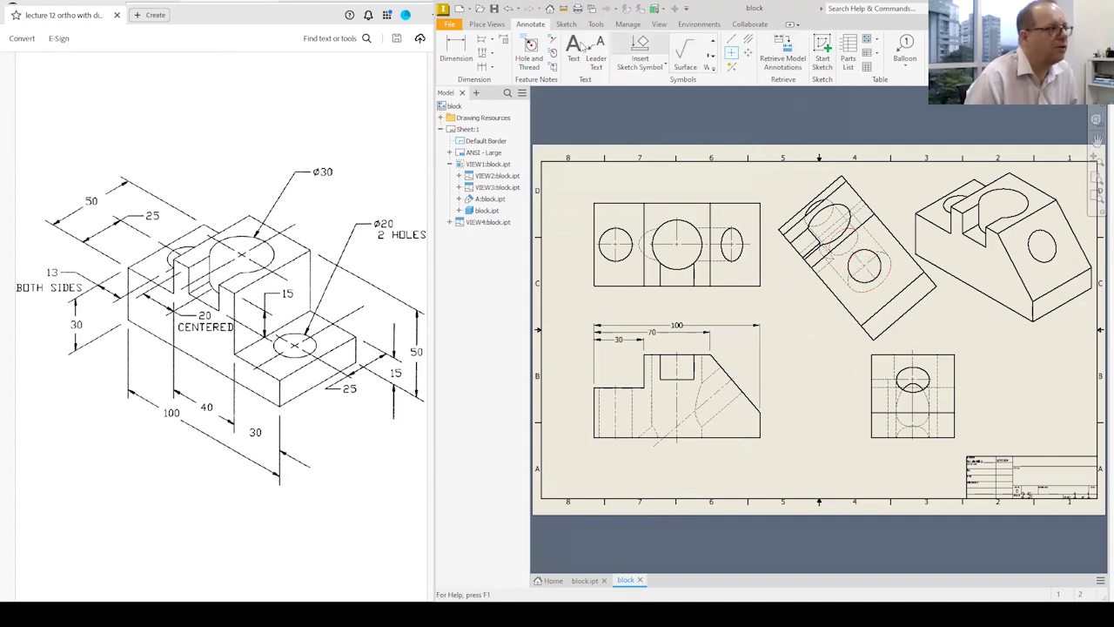
click(459, 44)
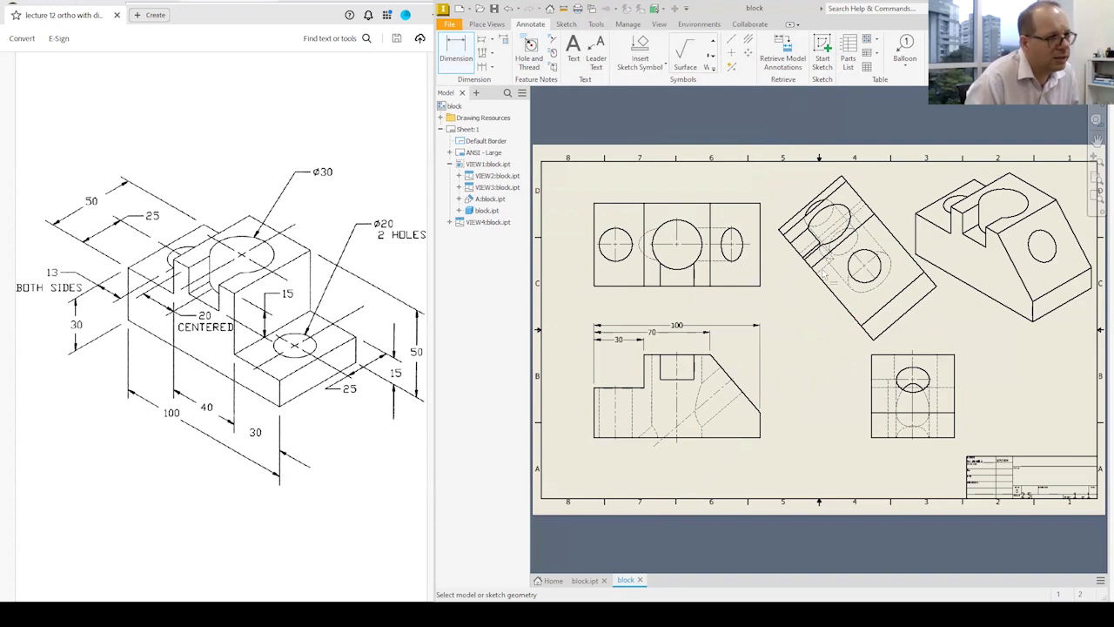
click(822, 263)
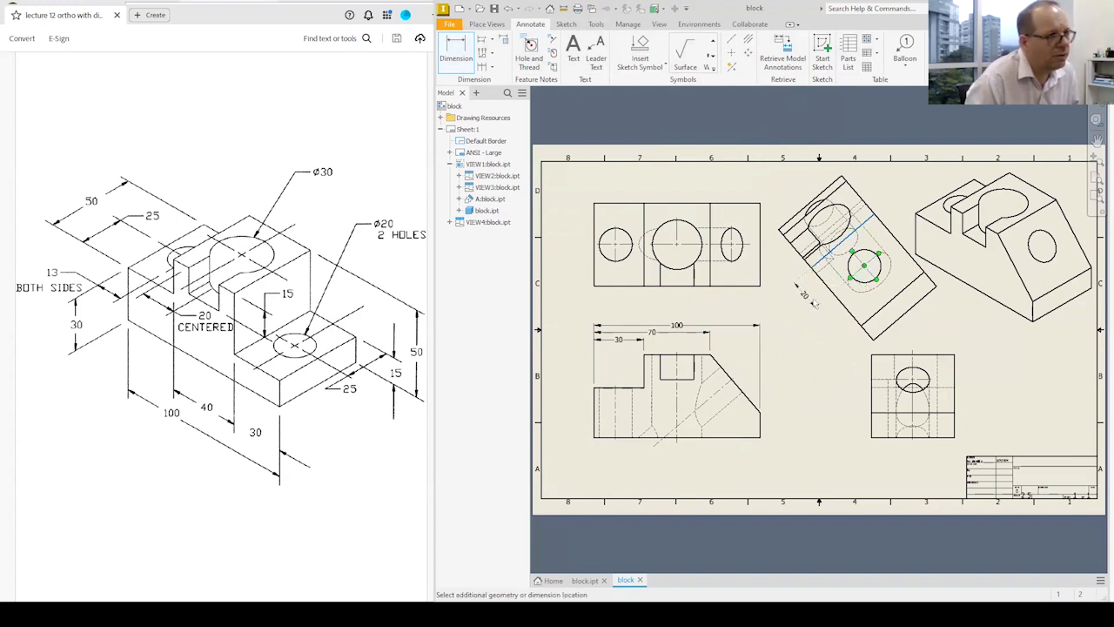
click(812, 302)
click(788, 294)
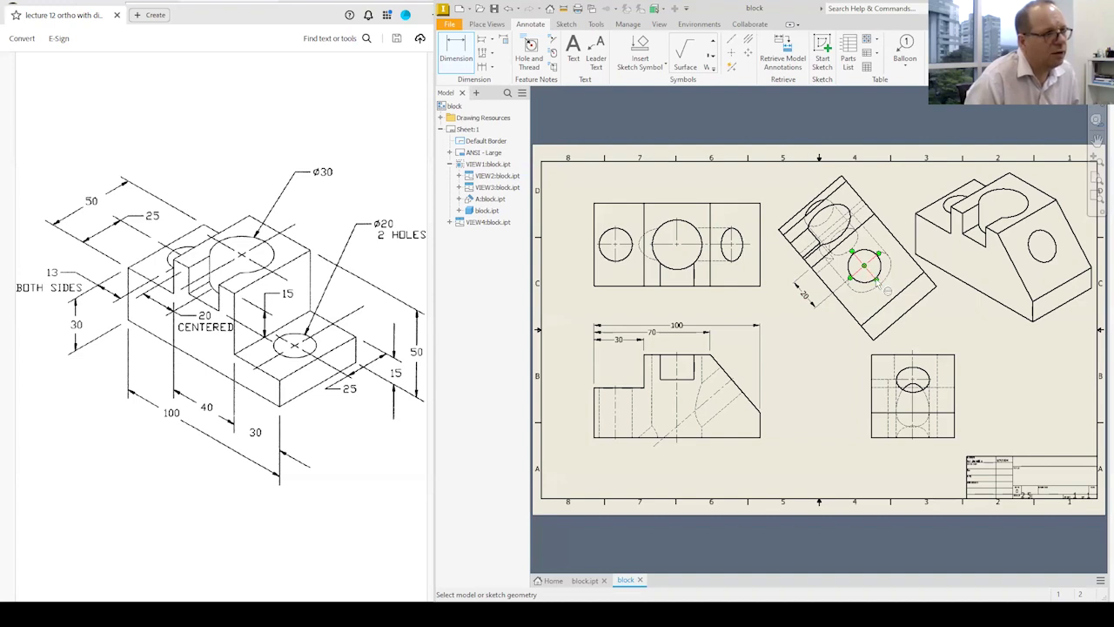
Dimension the auxiliary view hole's distance from the lower long side of the block and its diameter
click(859, 329)
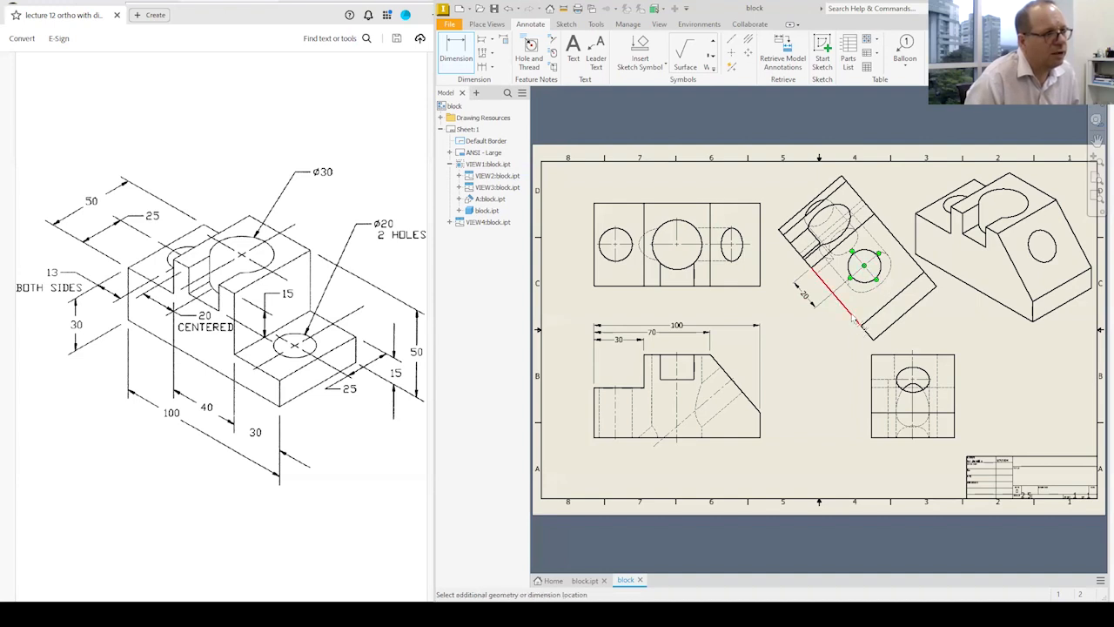
click(903, 329)
click(788, 294)
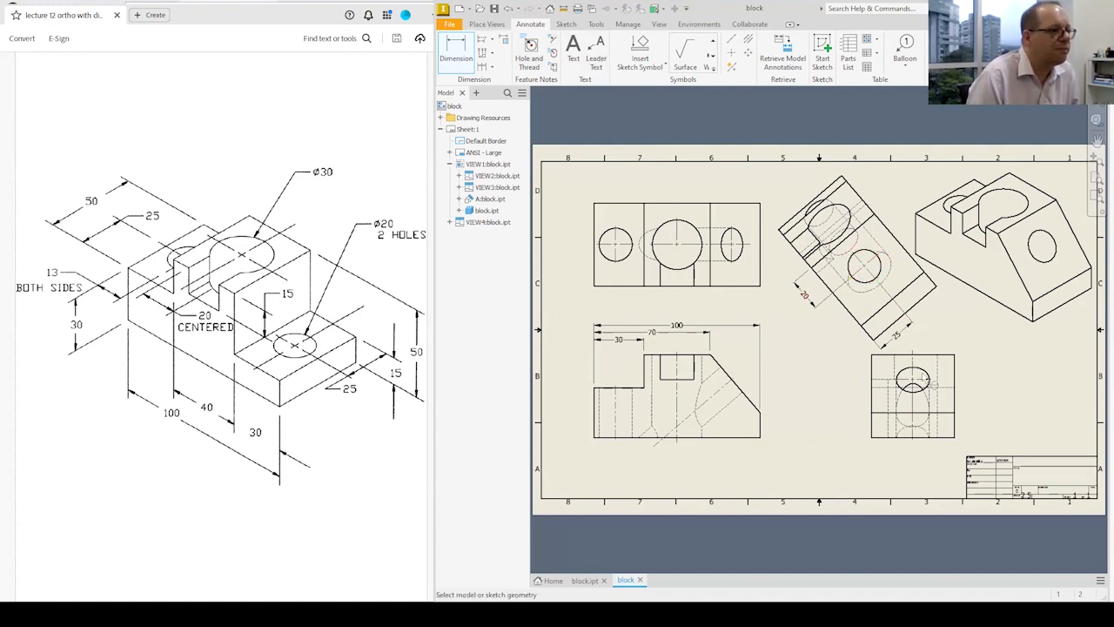
click(881, 275)
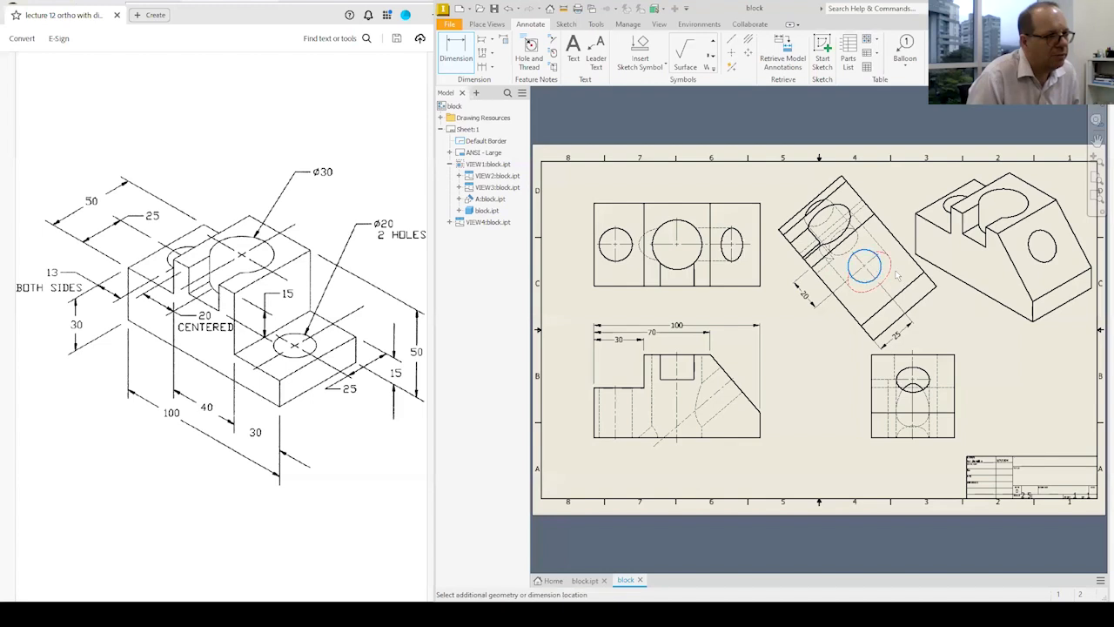
click(940, 304)
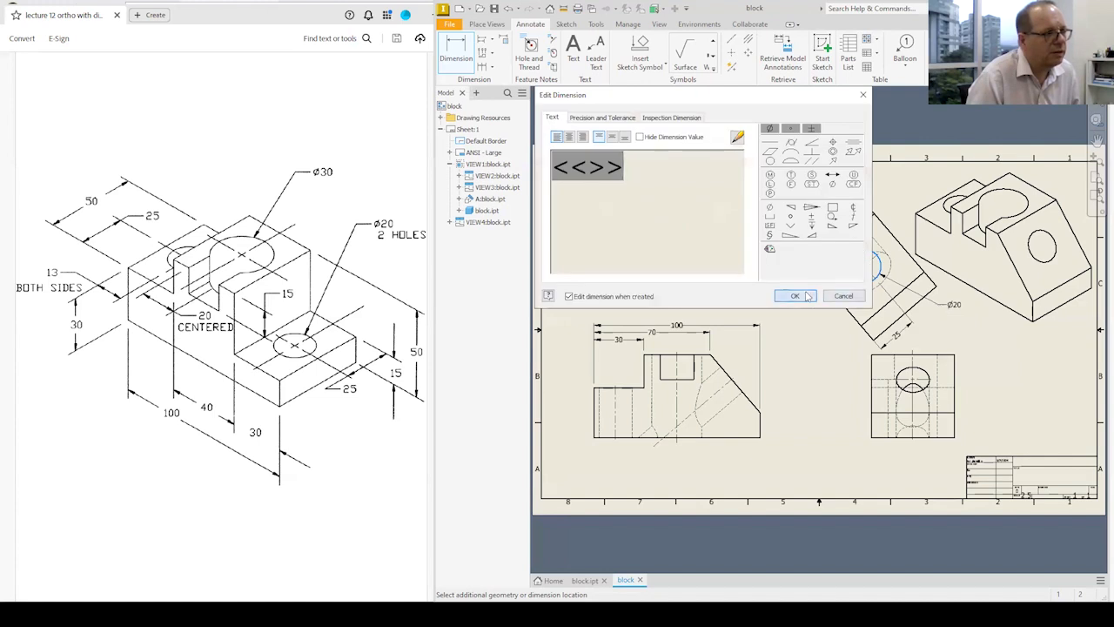
click(806, 297)
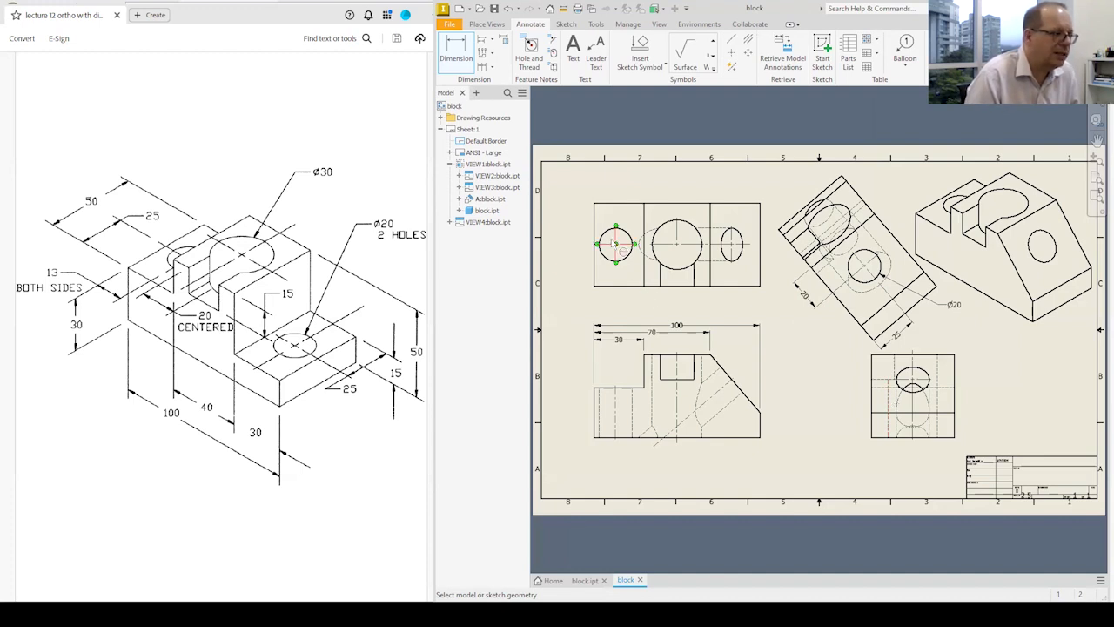
Add baseline dimensions below the top view from its left edge to the centers of the three holes
click(482, 40)
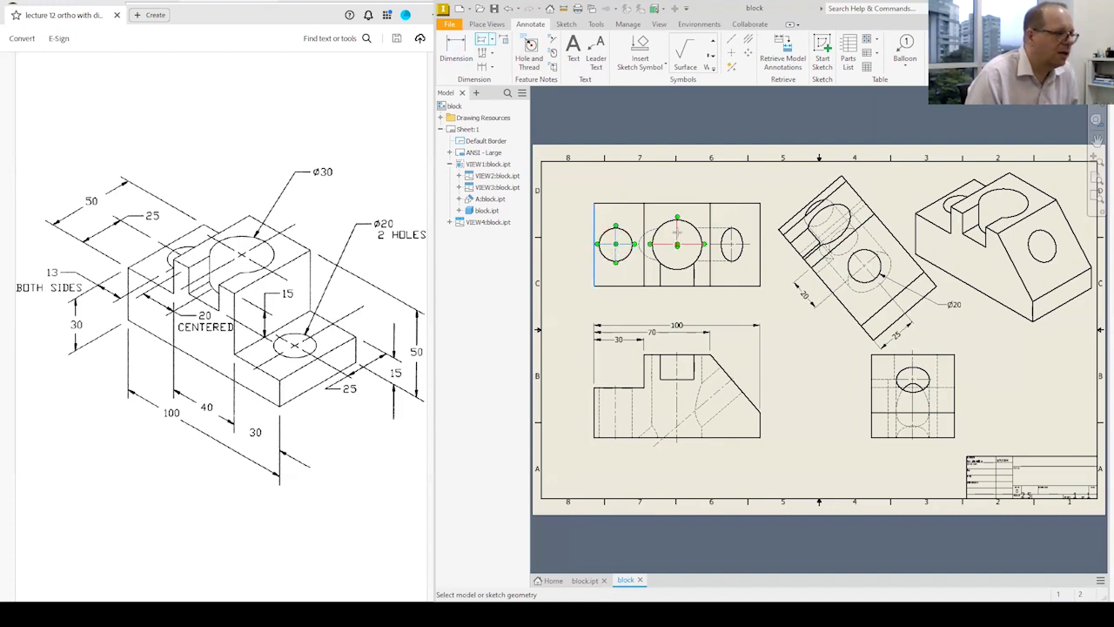
right_click(671, 299)
click(728, 299)
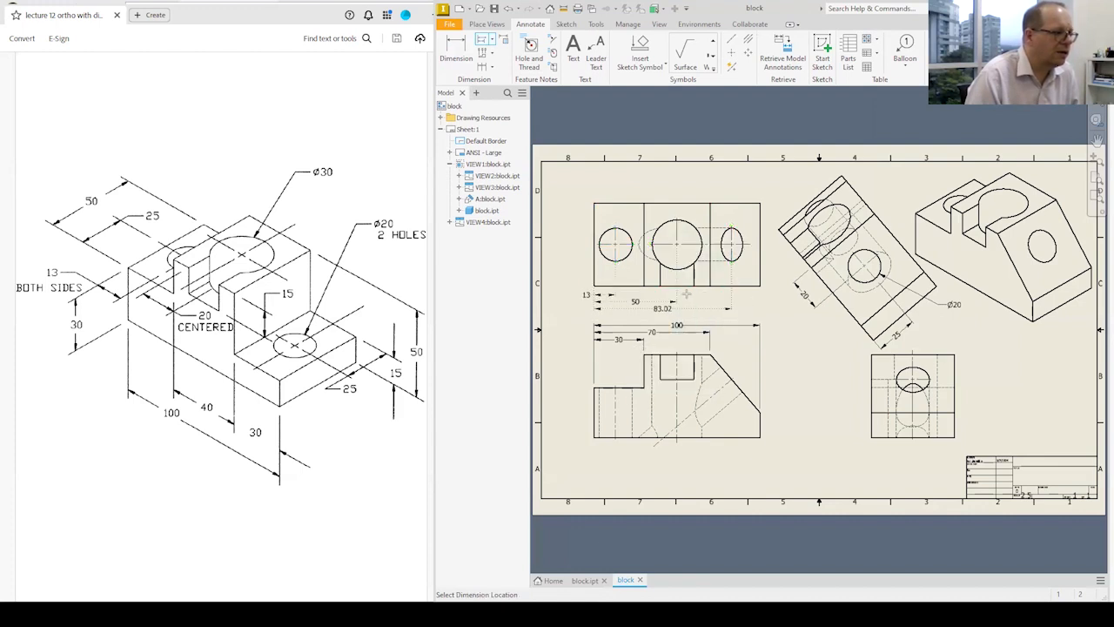
click(687, 295)
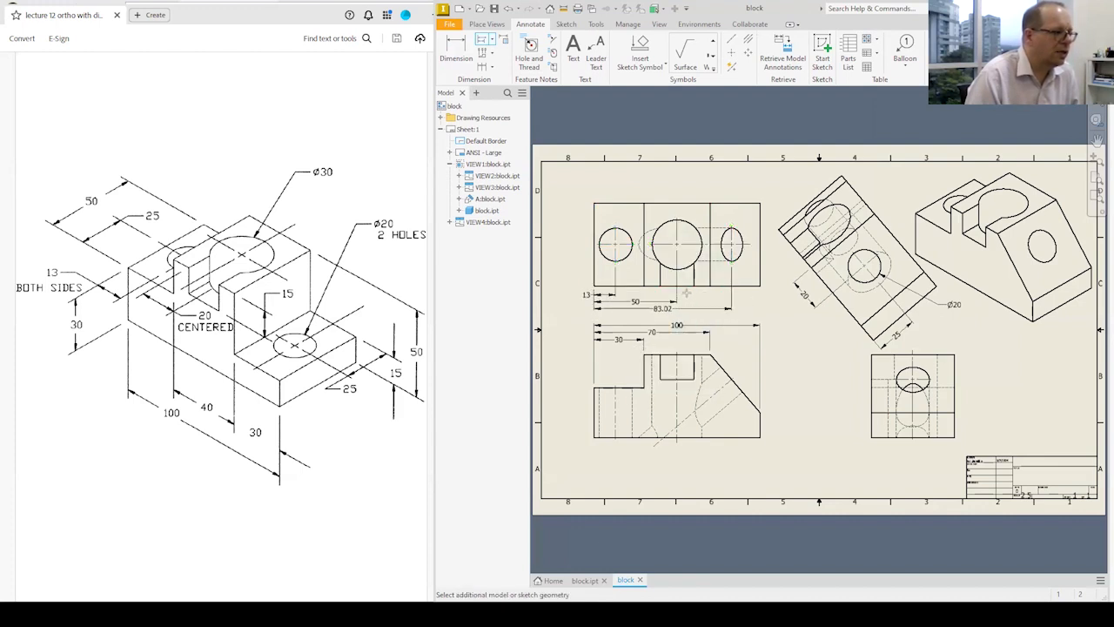
right_click(687, 295)
click(716, 306)
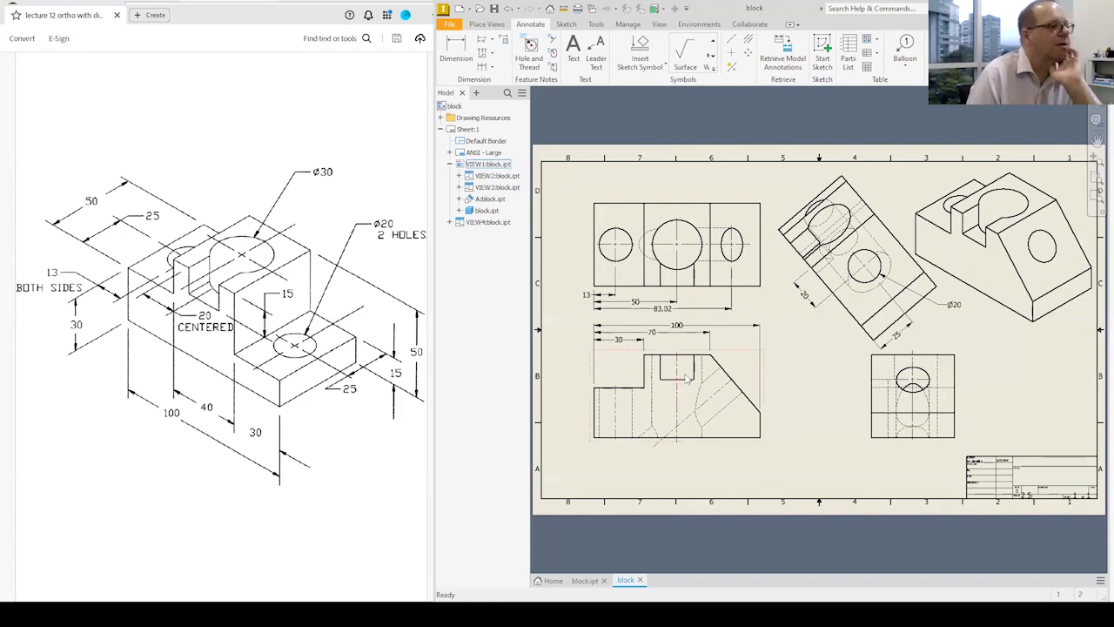
key(d)
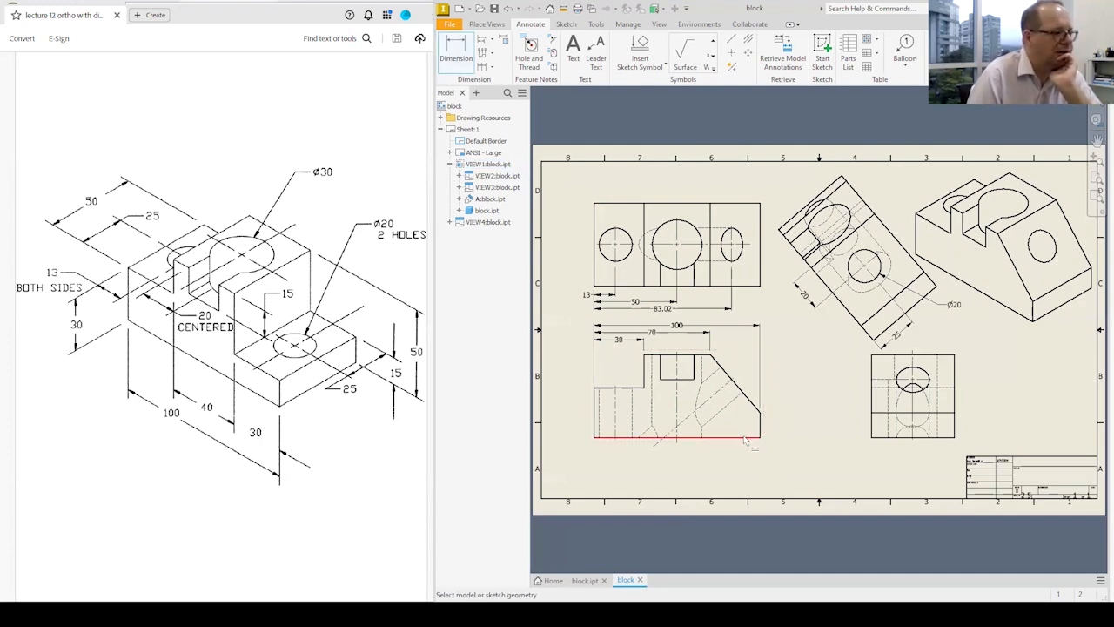
click(745, 438)
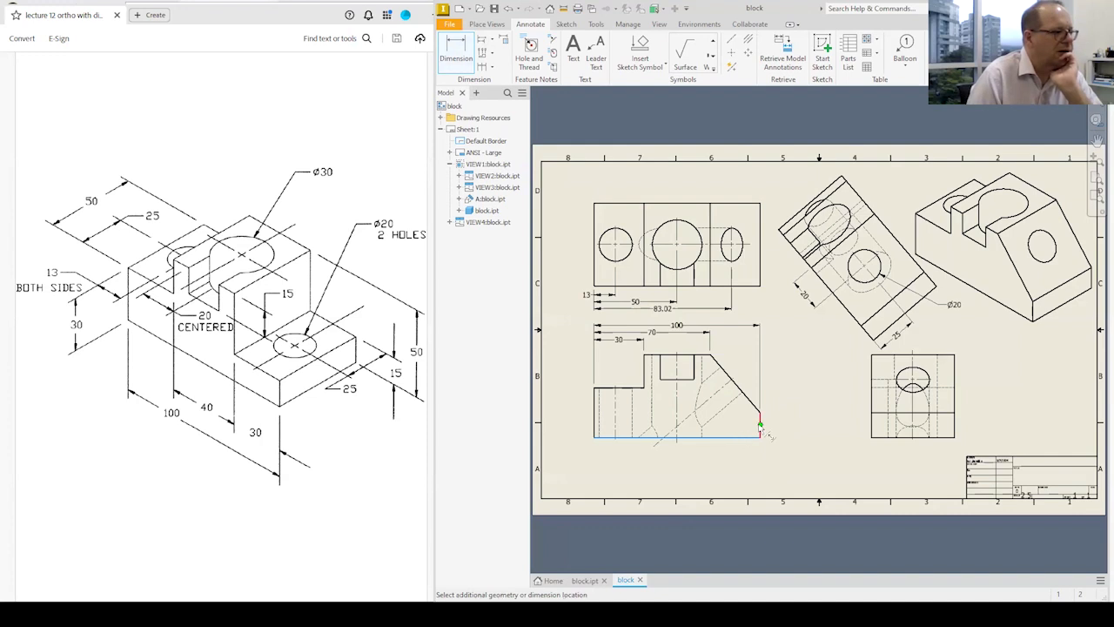
click(761, 413)
click(643, 388)
click(710, 356)
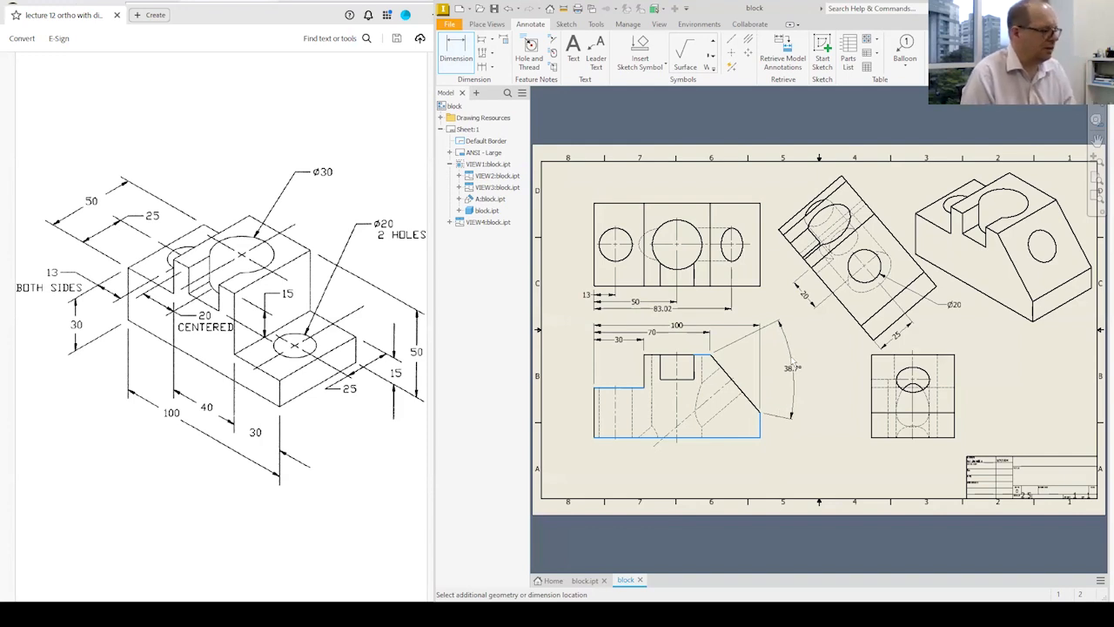
key(Escape)
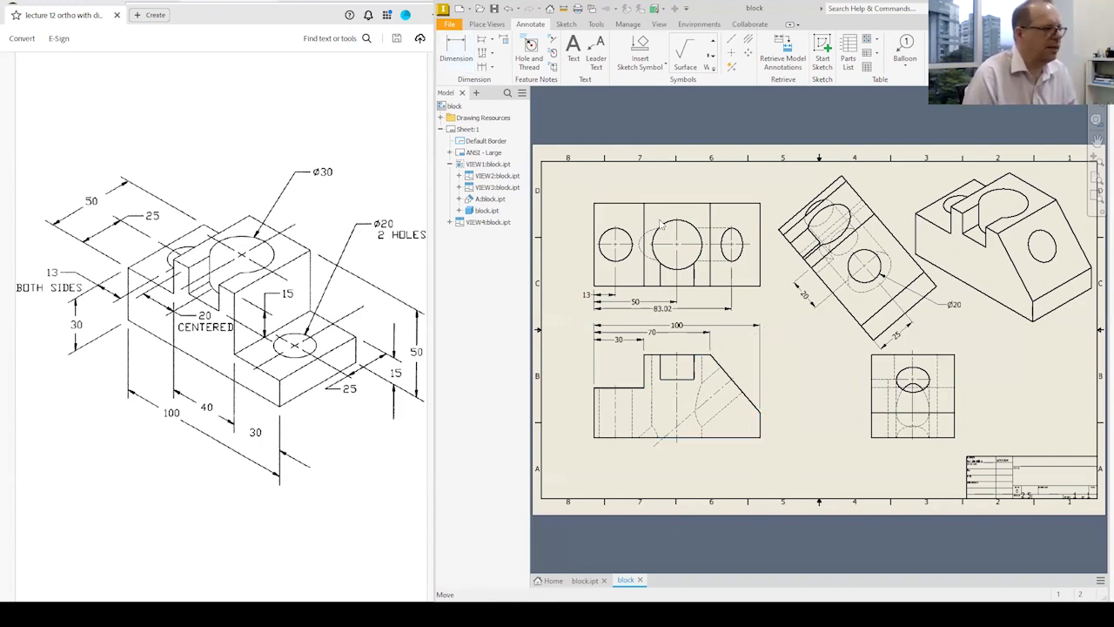
Add baseline height dimensions beside the front view's sloped side, from its bottom edge to the slope's lower end, the step and the top
click(482, 40)
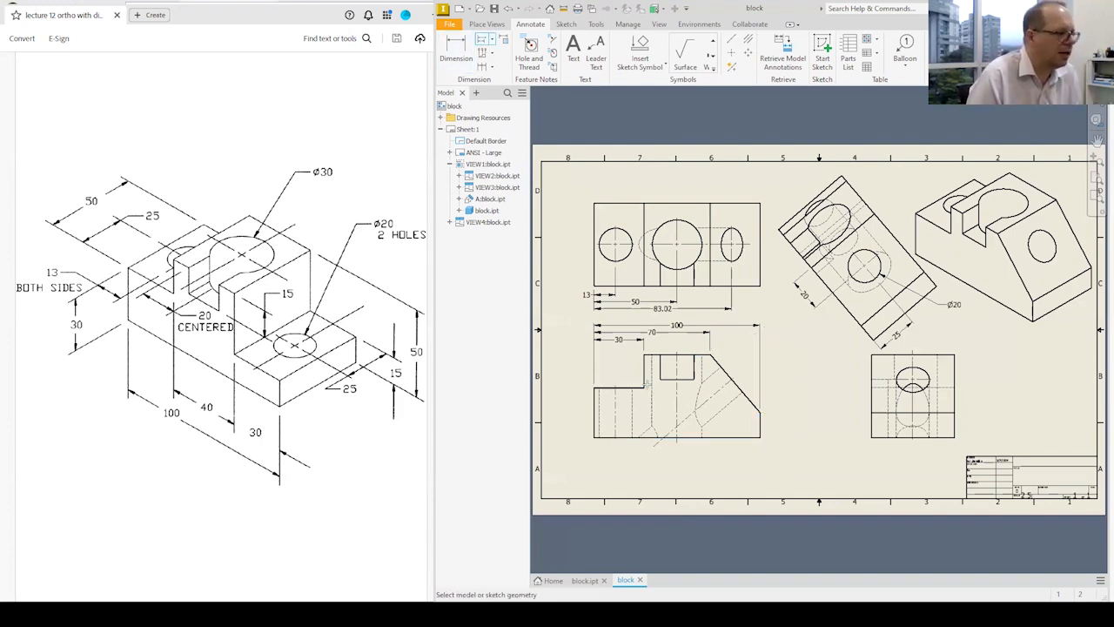
click(745, 438)
click(759, 411)
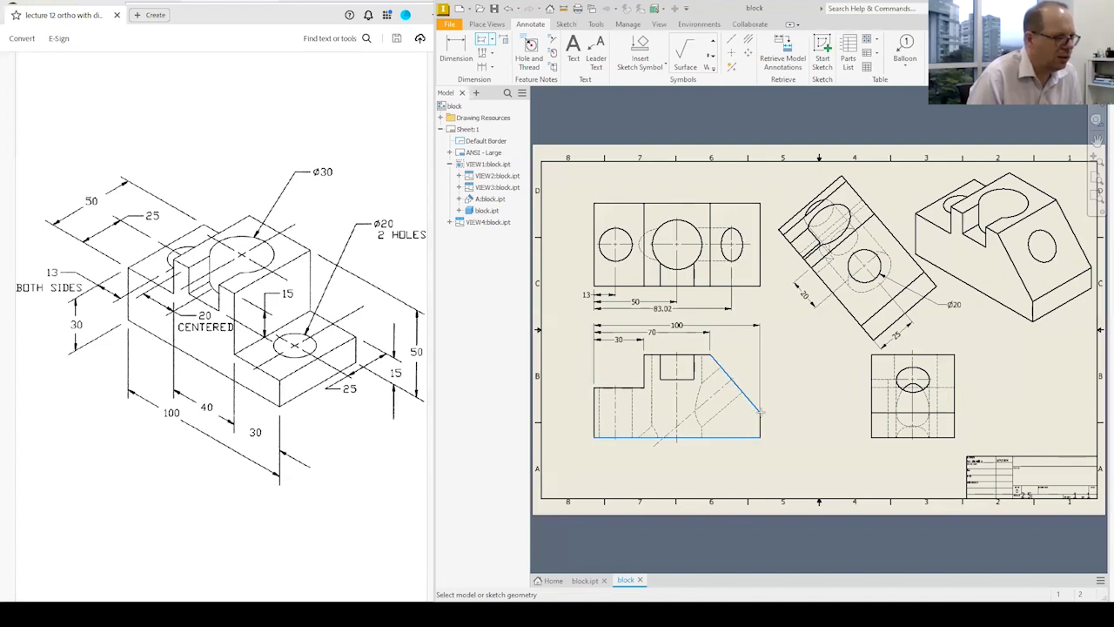
click(644, 388)
right_click(794, 385)
click(793, 374)
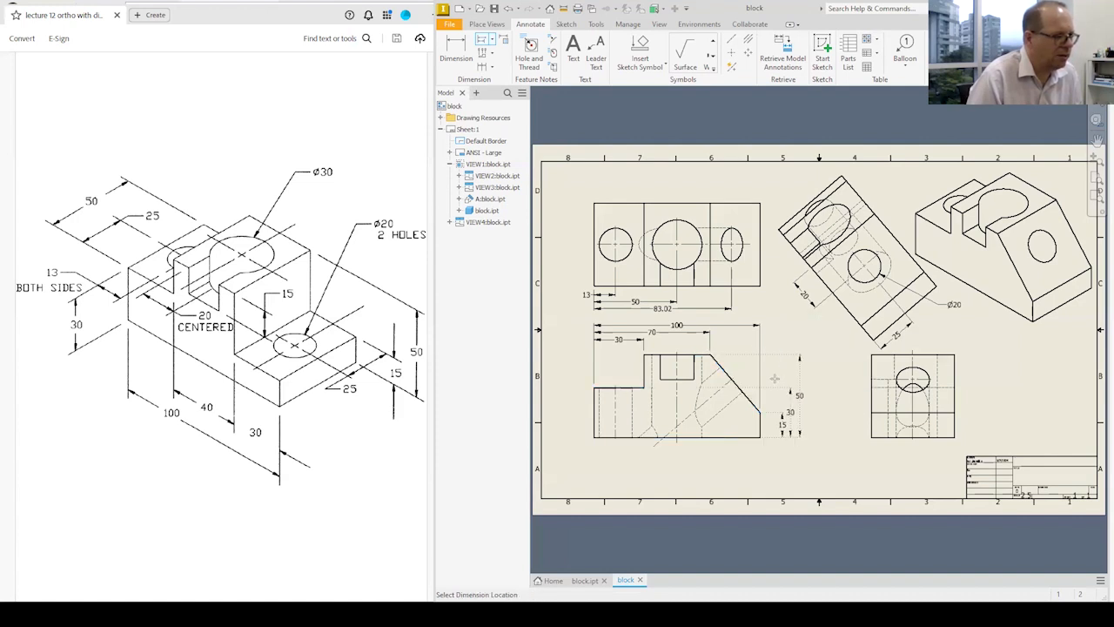
click(774, 379)
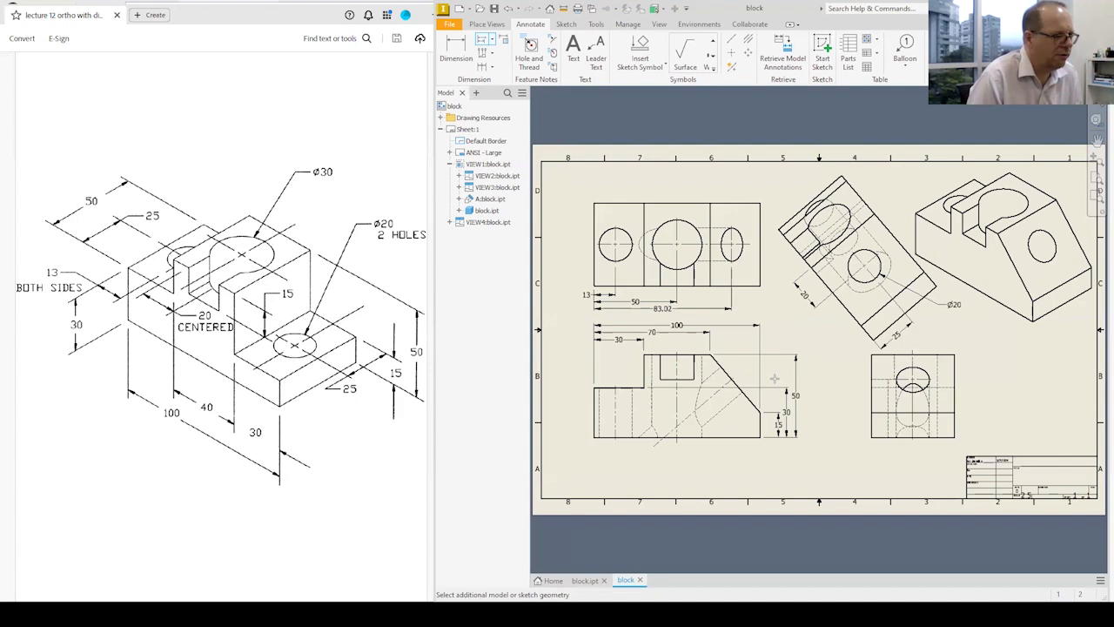
right_click(817, 464)
click(840, 468)
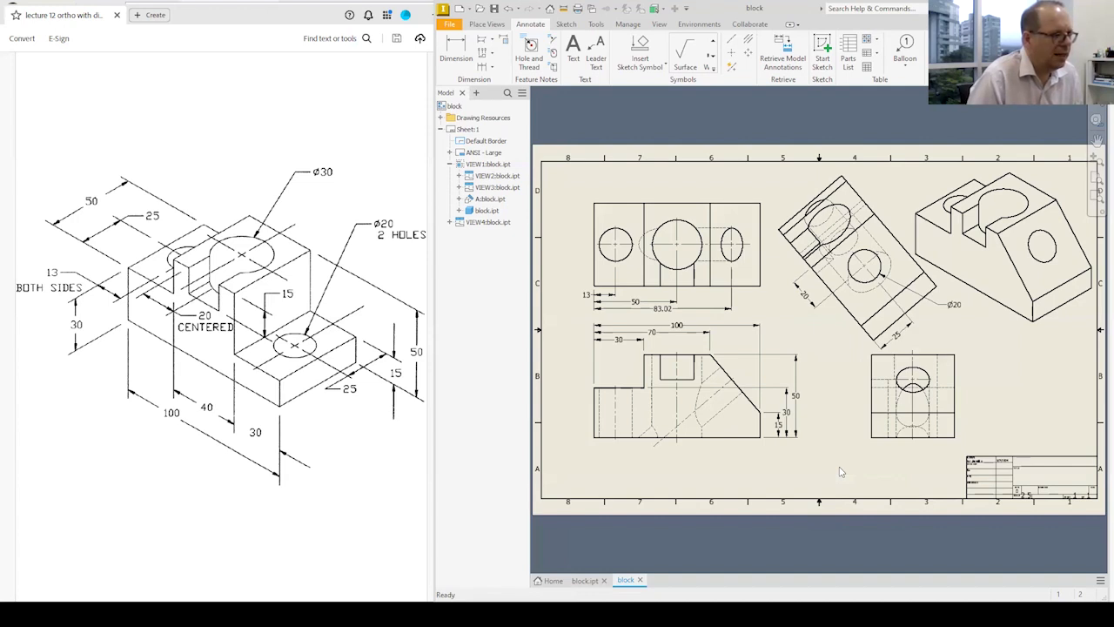
Add baseline dimensions to the left of the top view from its upper edge to the small hole's center and the lower edge
click(464, 48)
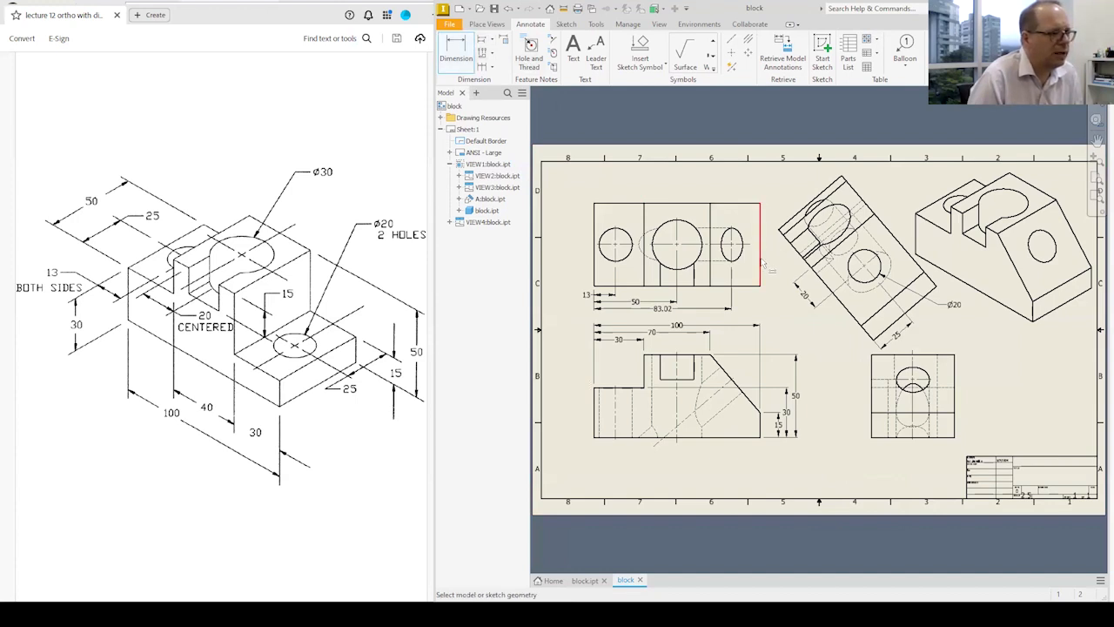
click(605, 203)
click(598, 245)
click(600, 286)
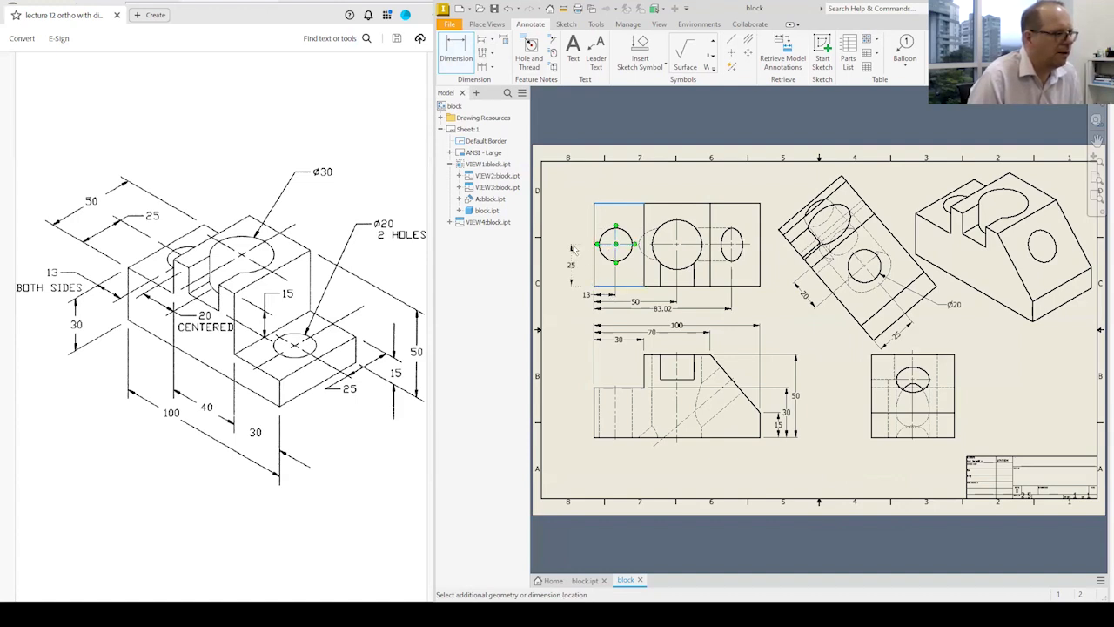
right_click(574, 250)
click(620, 248)
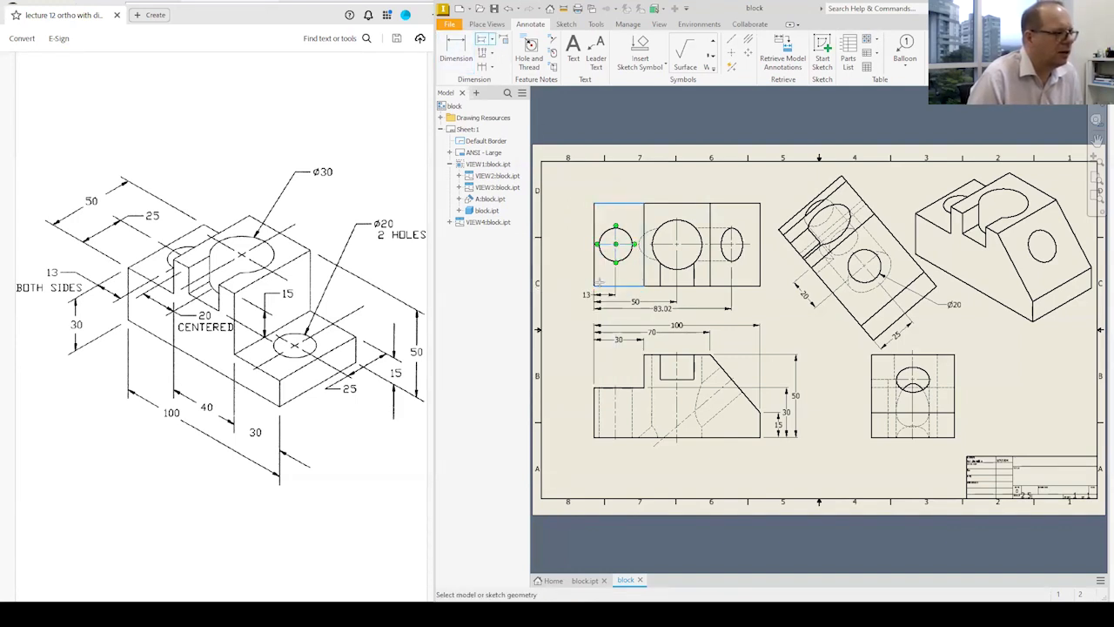
right_click(566, 245)
click(616, 248)
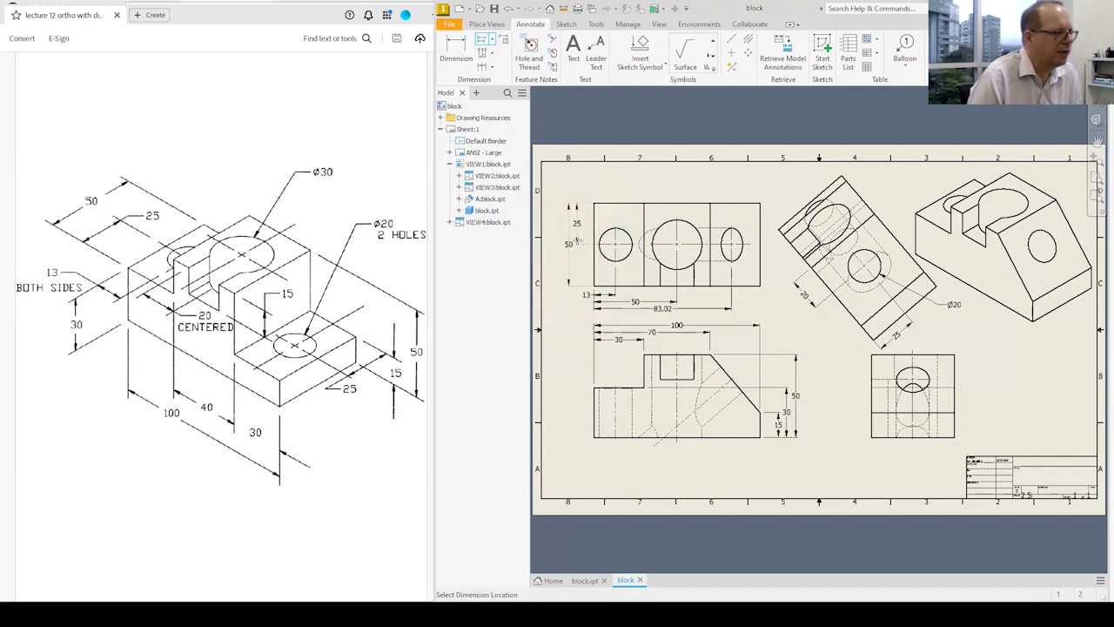
click(580, 239)
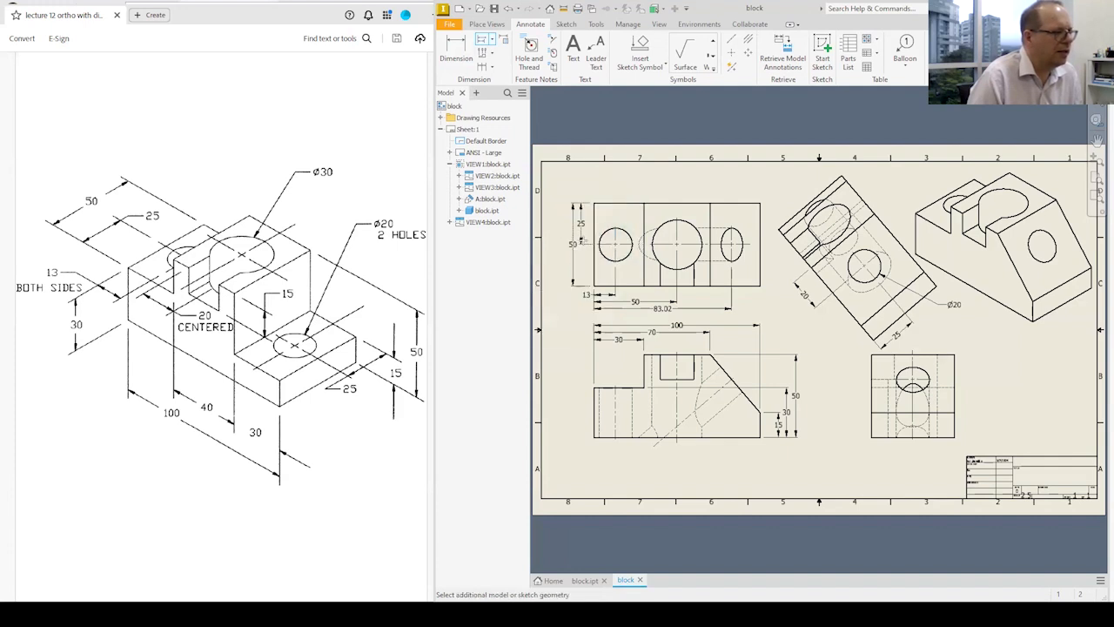
right_click(586, 241)
click(611, 248)
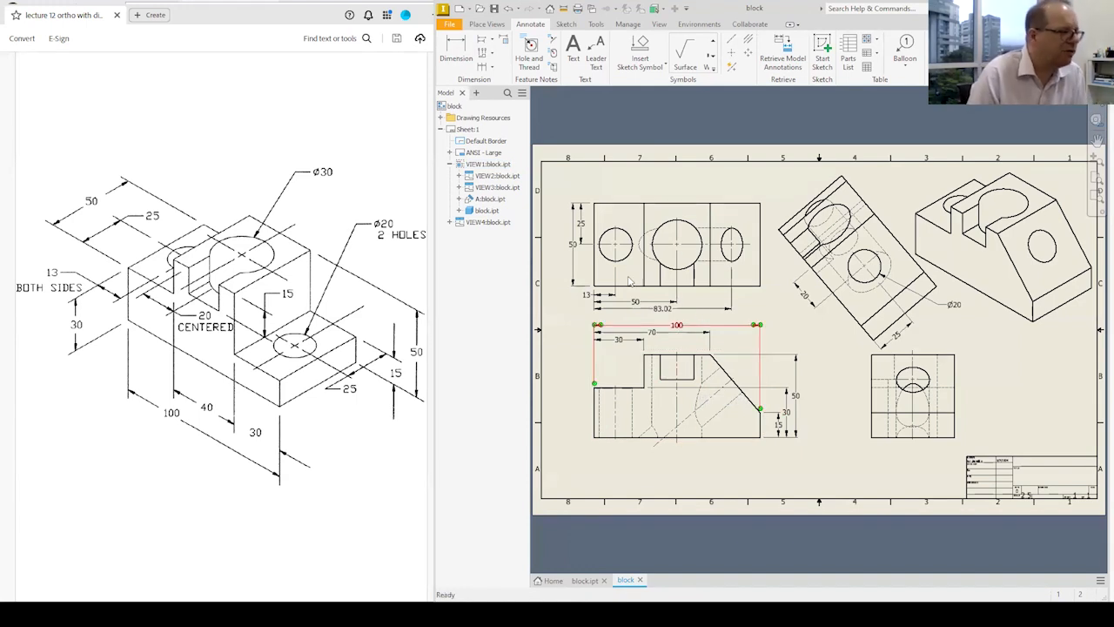
Create a circular detail view of the front view's slot at 5:1 scale and place it to the right of the side view
click(490, 25)
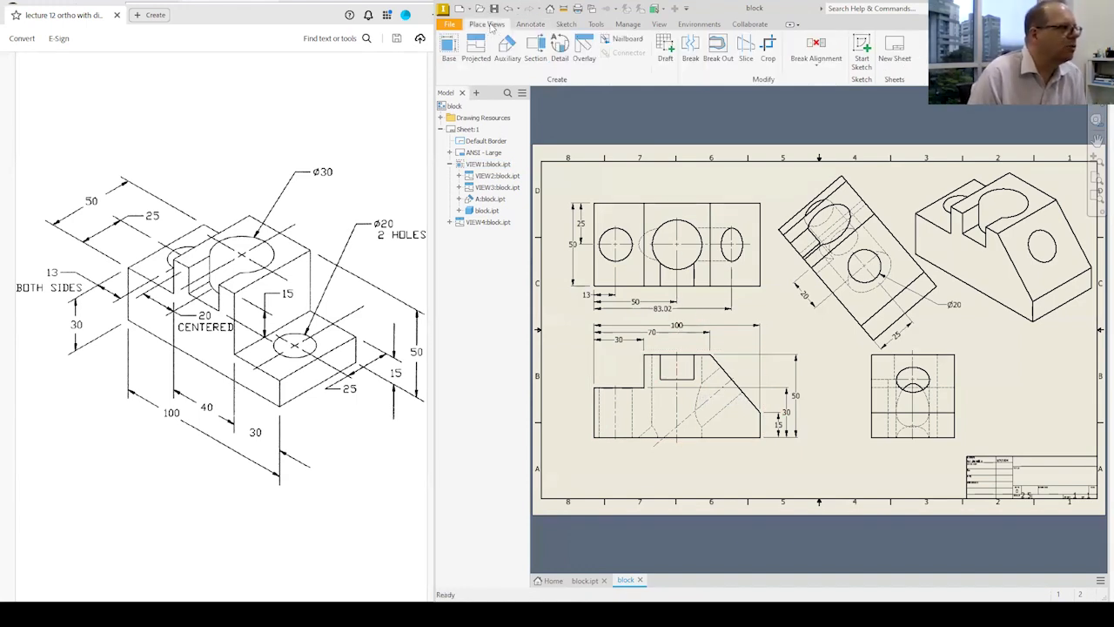
click(560, 47)
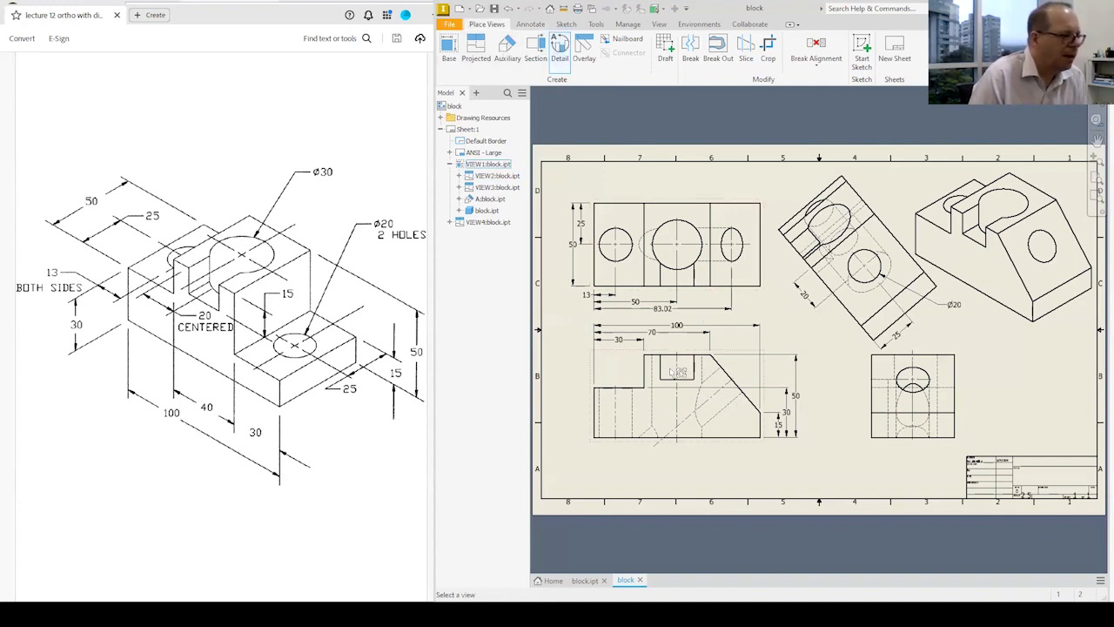
click(668, 356)
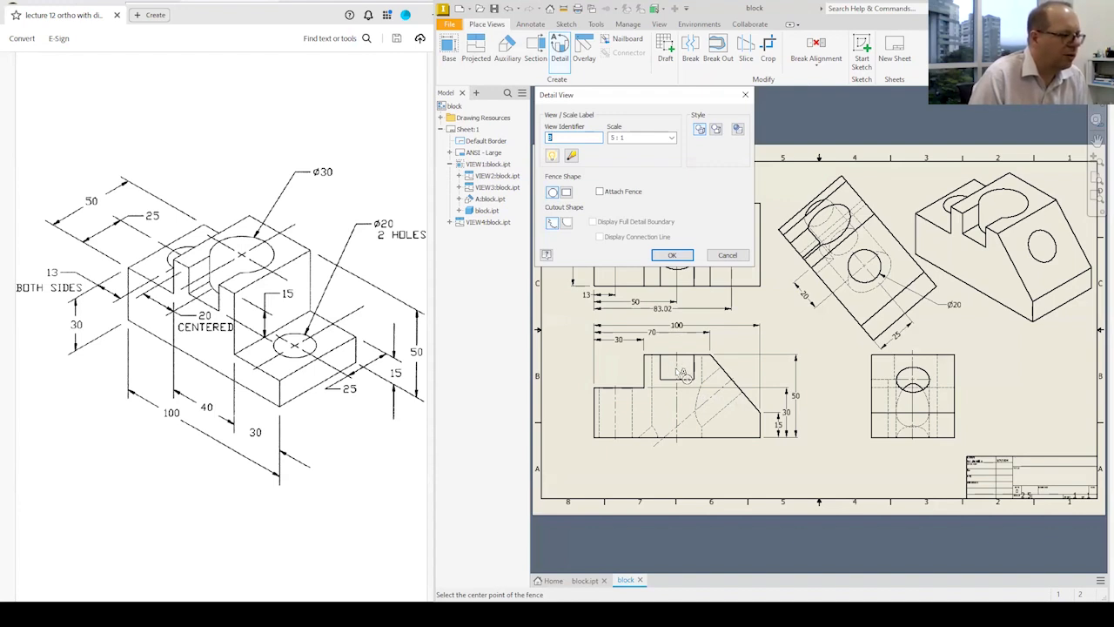
click(676, 372)
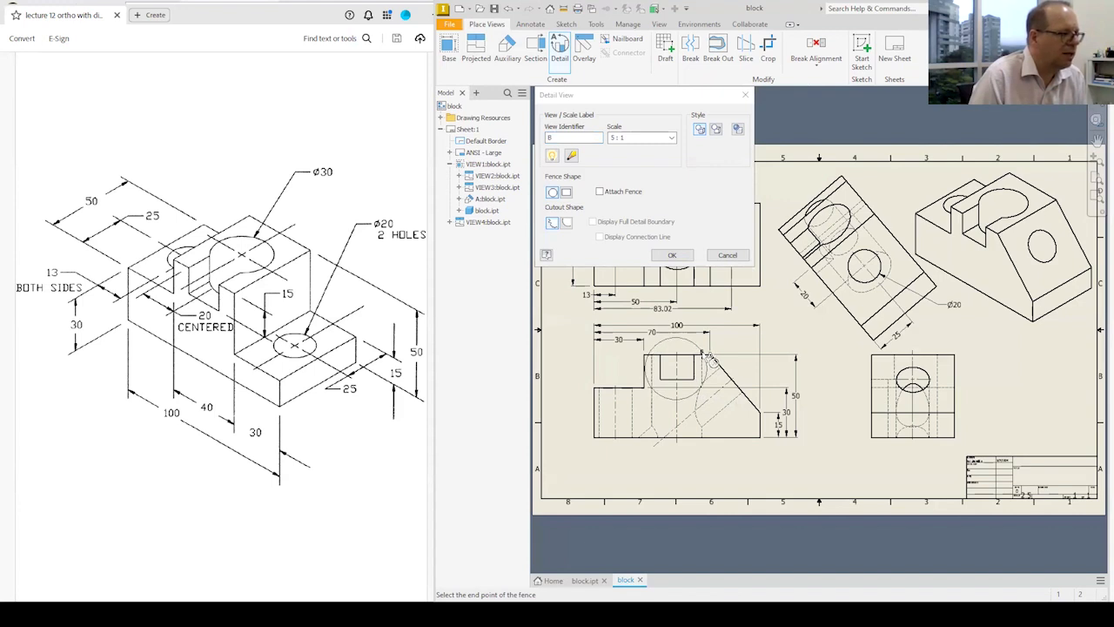
click(709, 357)
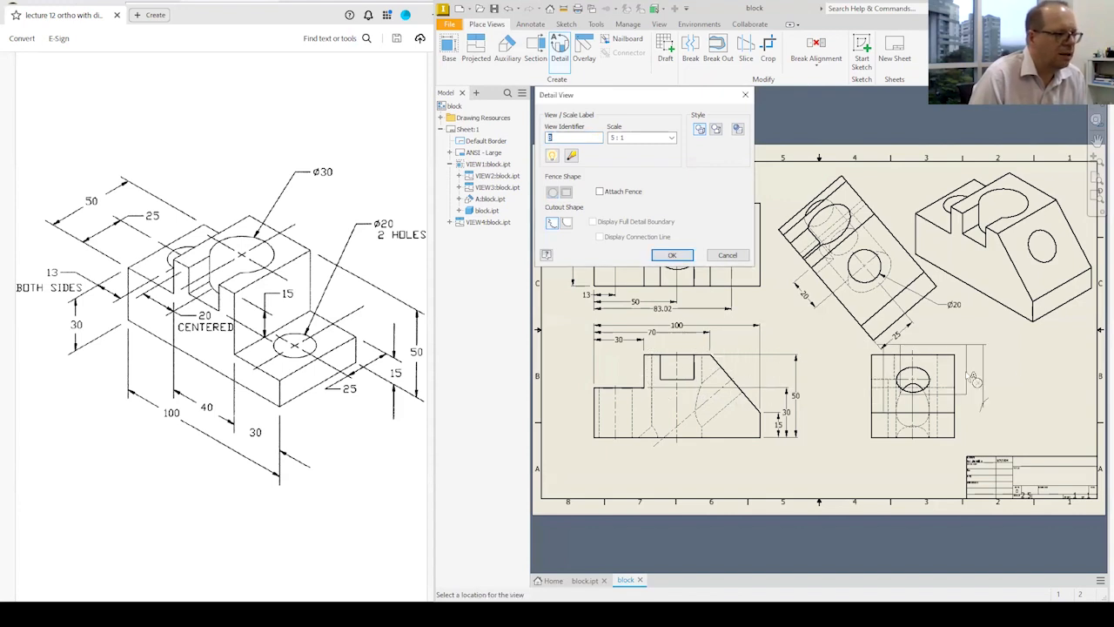
click(1035, 389)
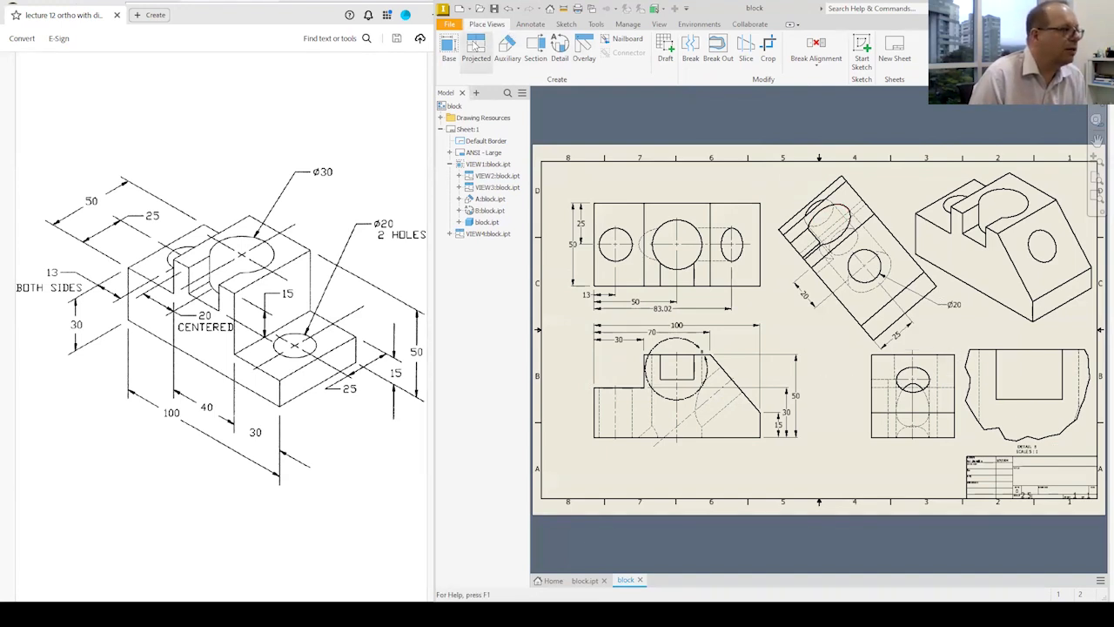
Move the side view closer to the front view, and shift the detail view up and left, away from the title block
click(937, 356)
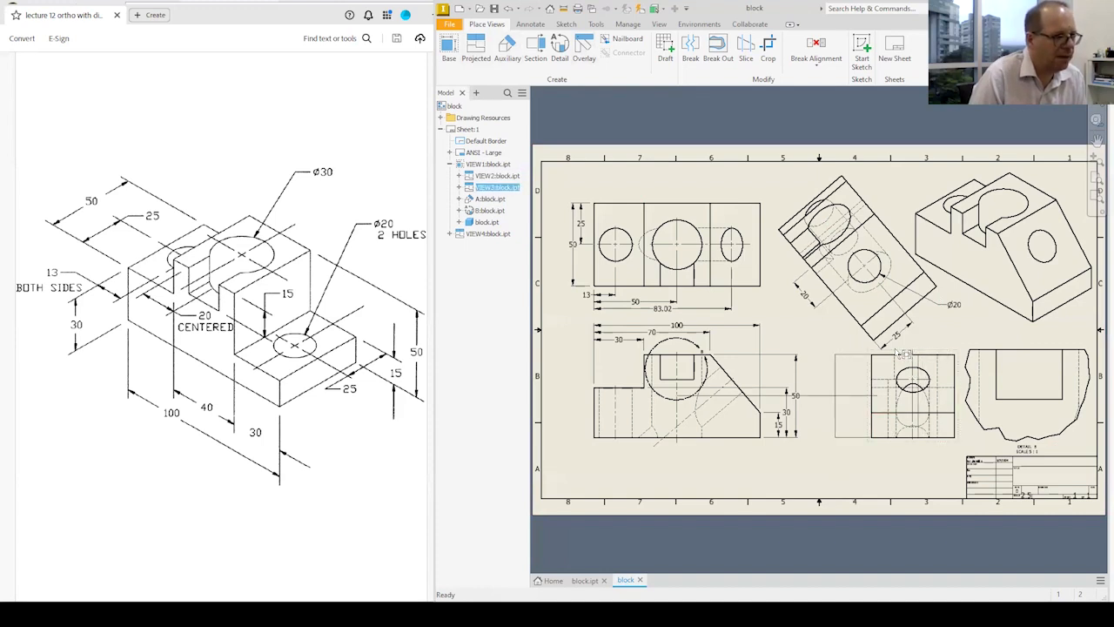
click(870, 357)
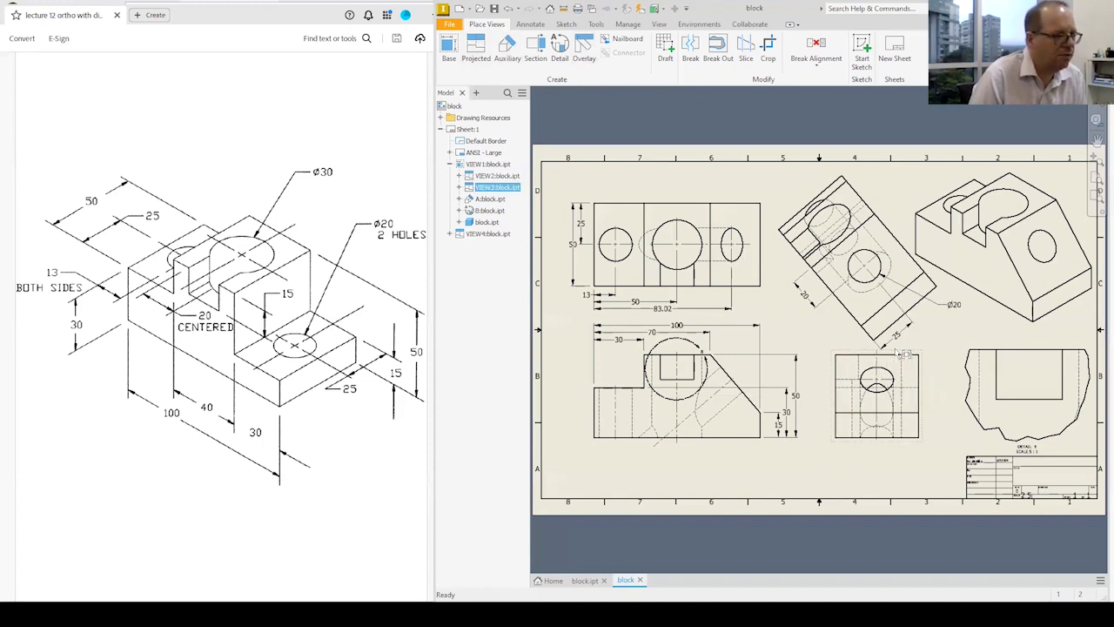
click(1034, 351)
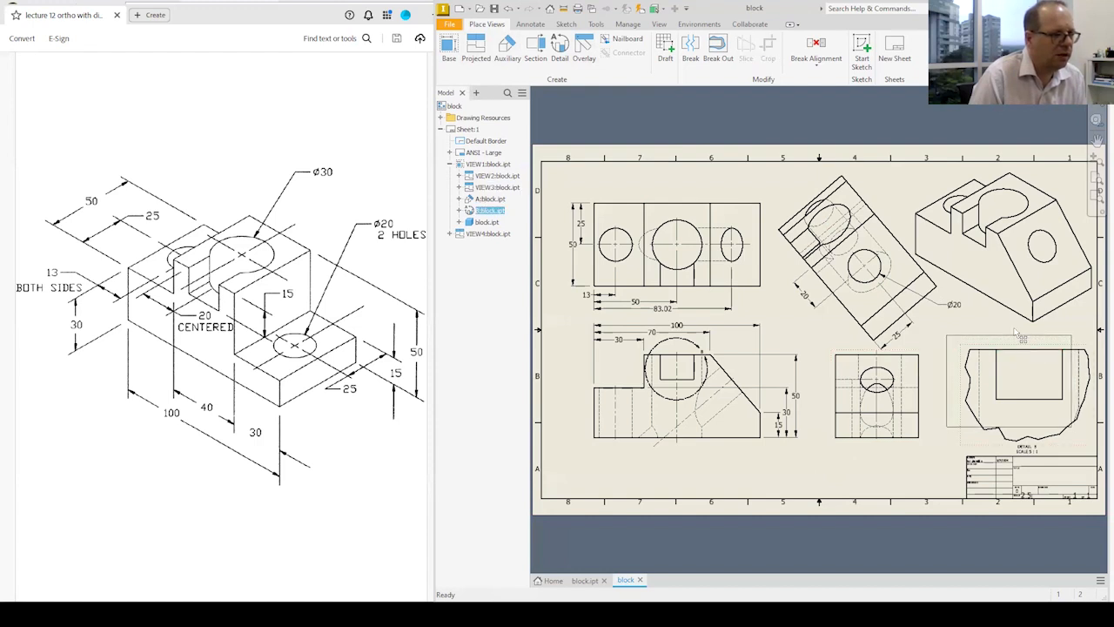
drag(1015, 331, 1016, 333)
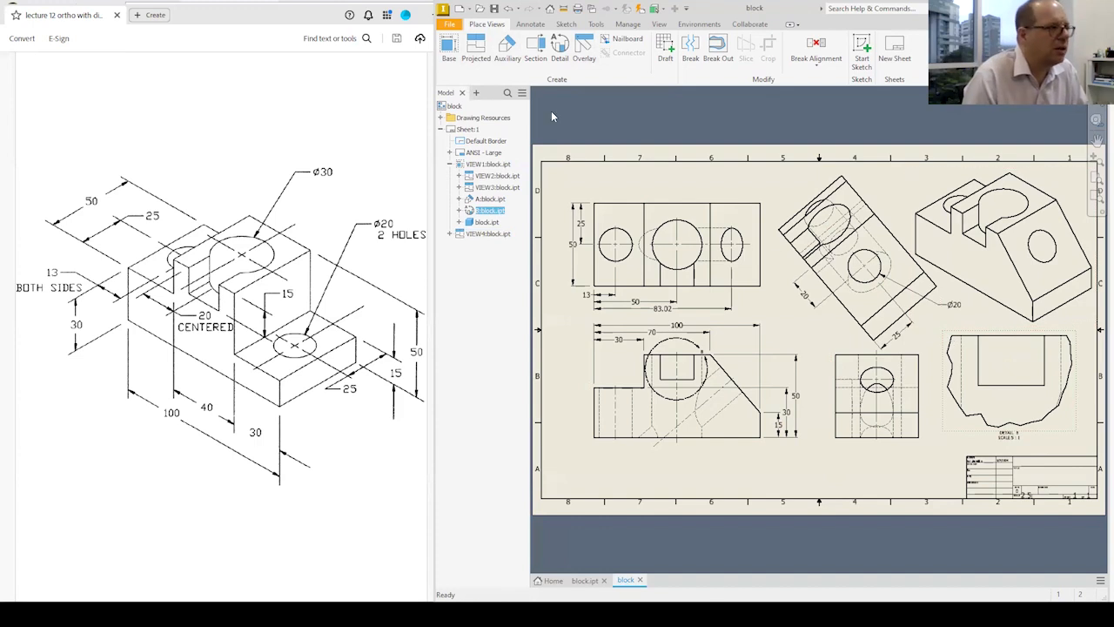
click(529, 24)
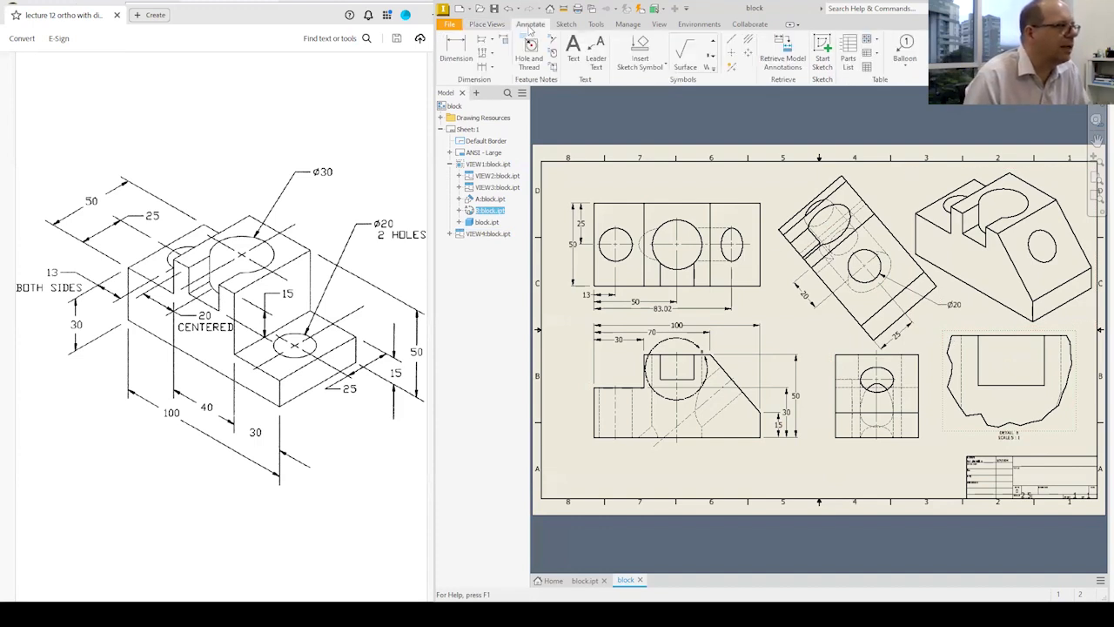
click(456, 51)
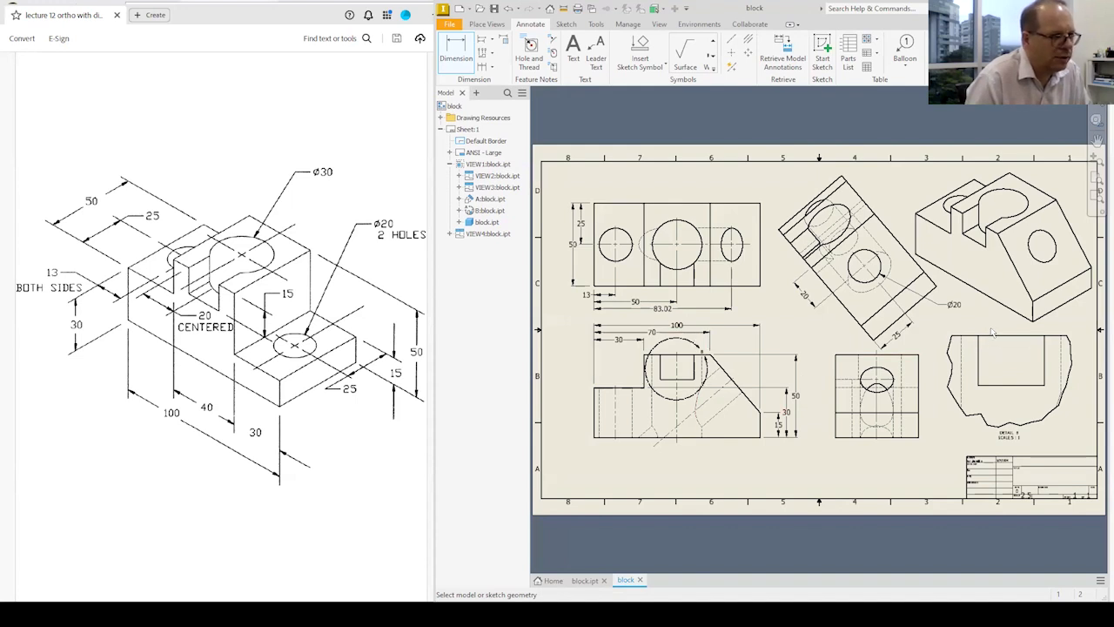
key(Escape)
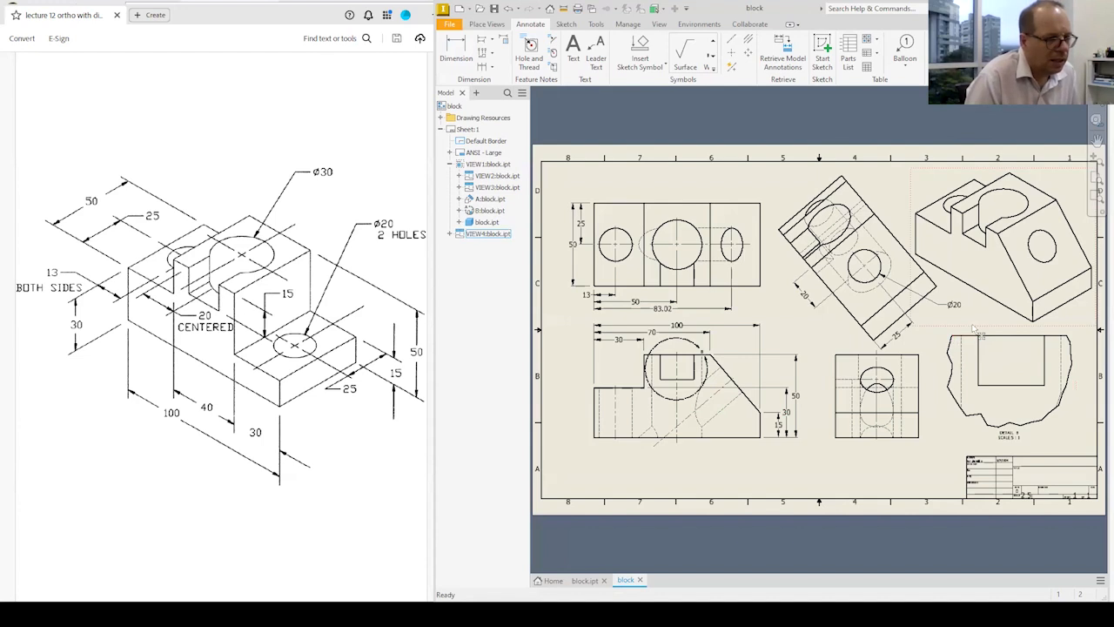
click(951, 365)
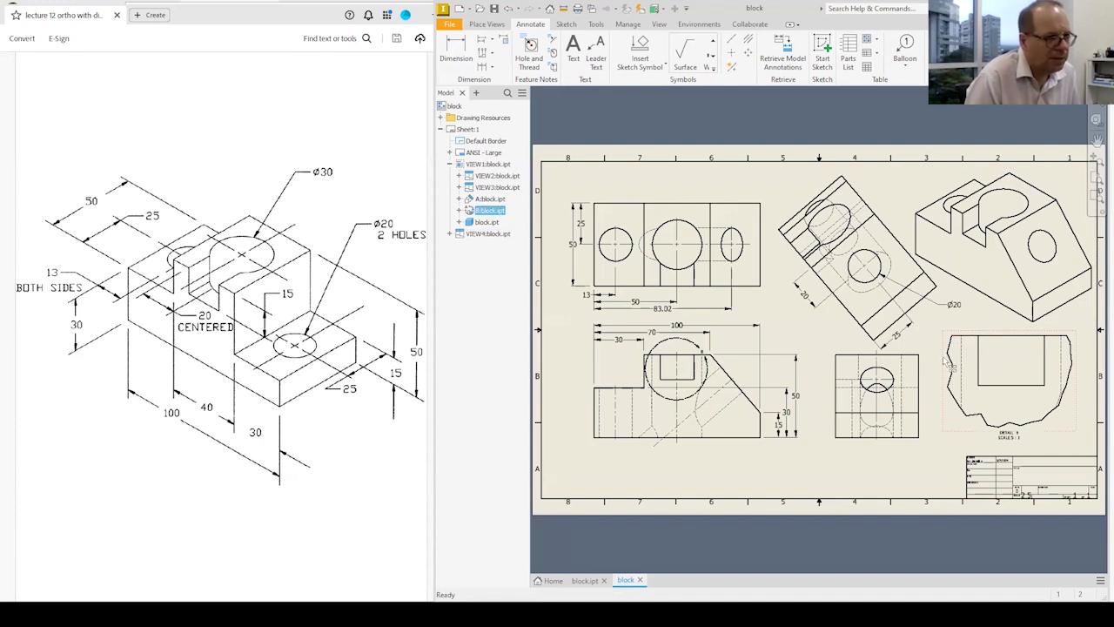
right_click(949, 364)
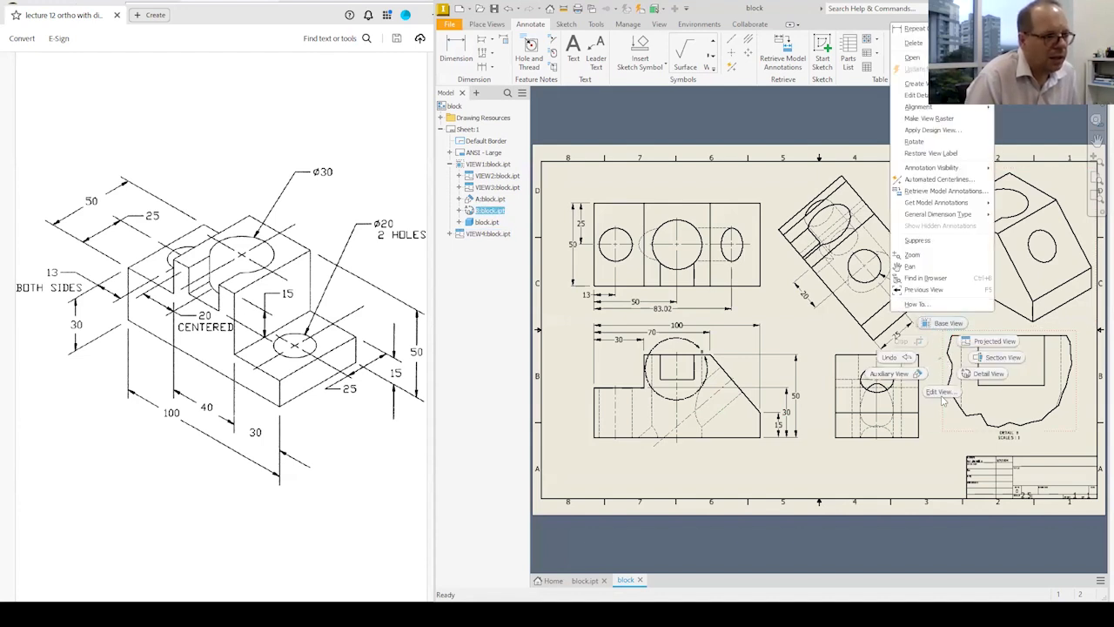
click(941, 392)
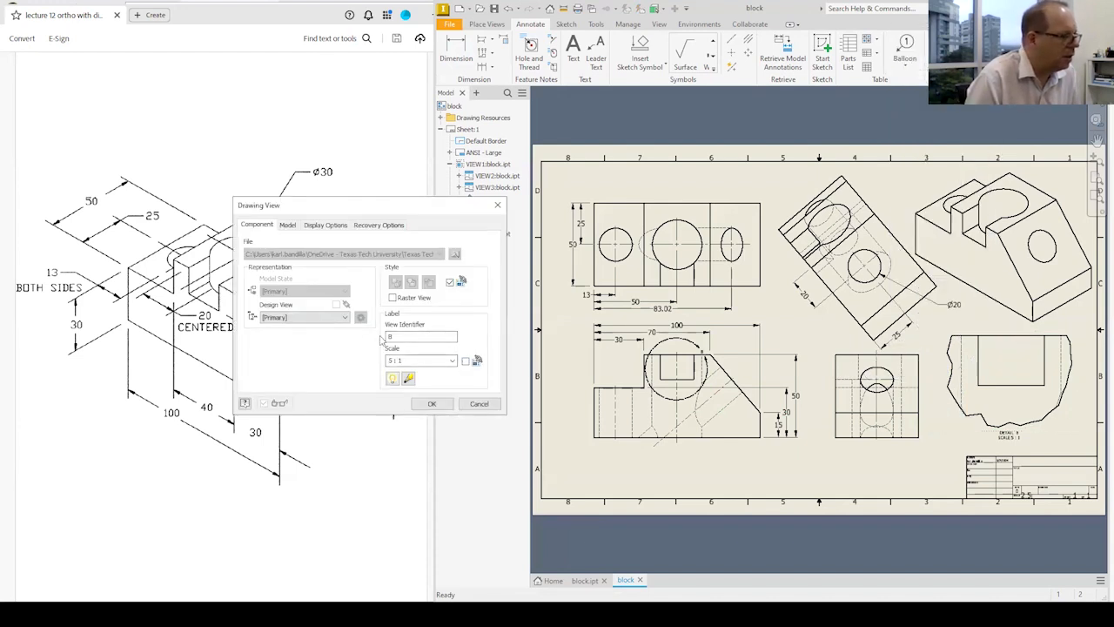
click(480, 405)
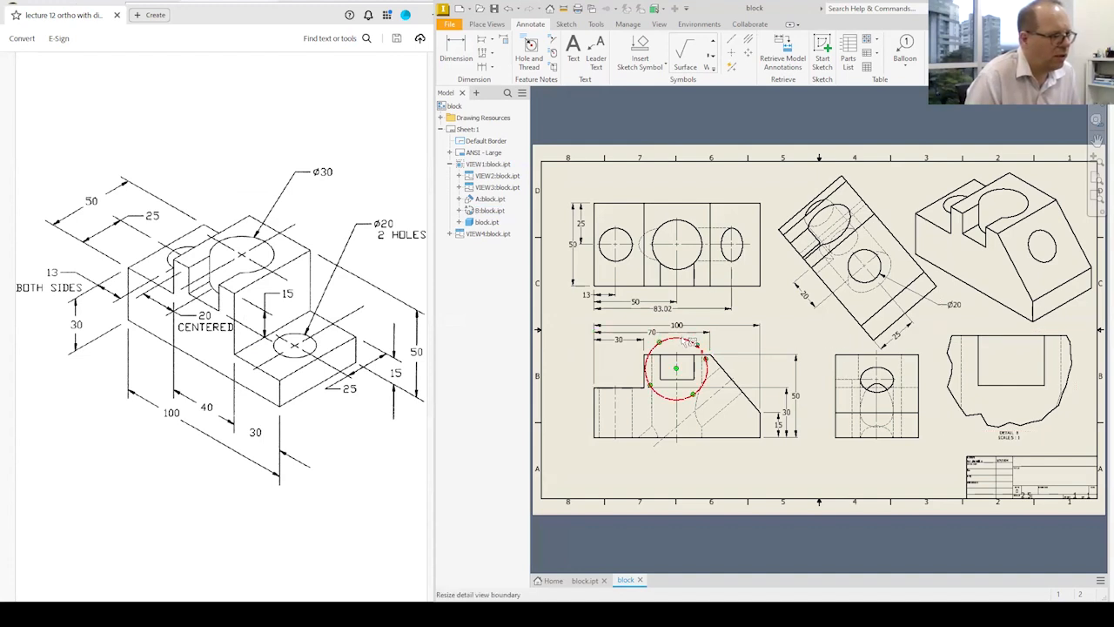
Enlarge the detail boundary circle to include the step's vertical edge, set the detail view's scale to 4, and reposition the view
drag(689, 341, 669, 336)
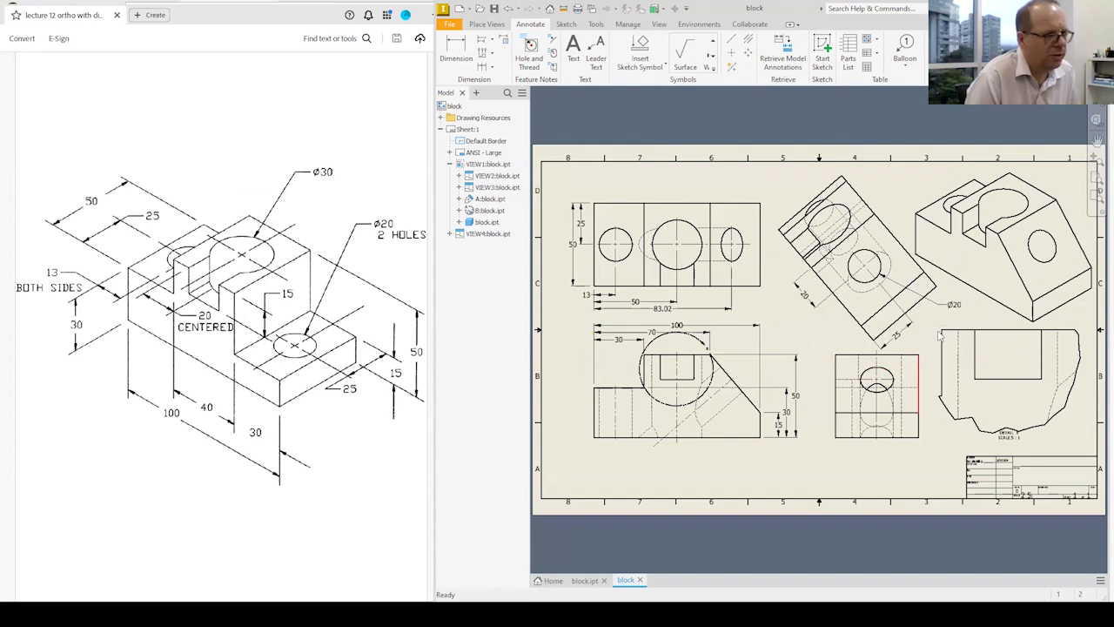
click(1013, 331)
right_click(1005, 253)
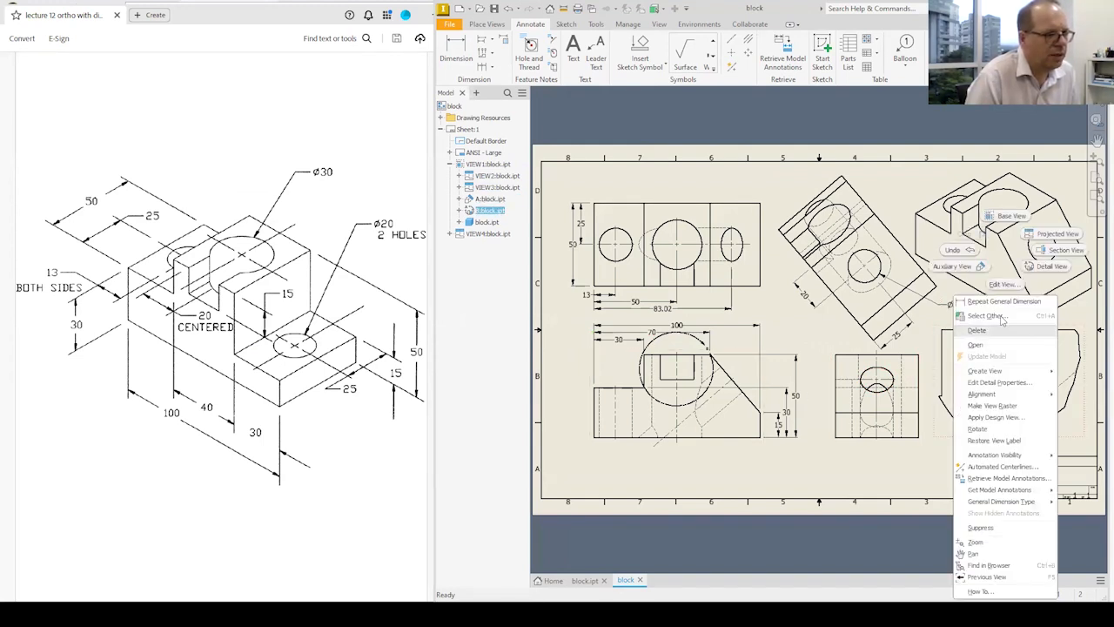
click(1004, 285)
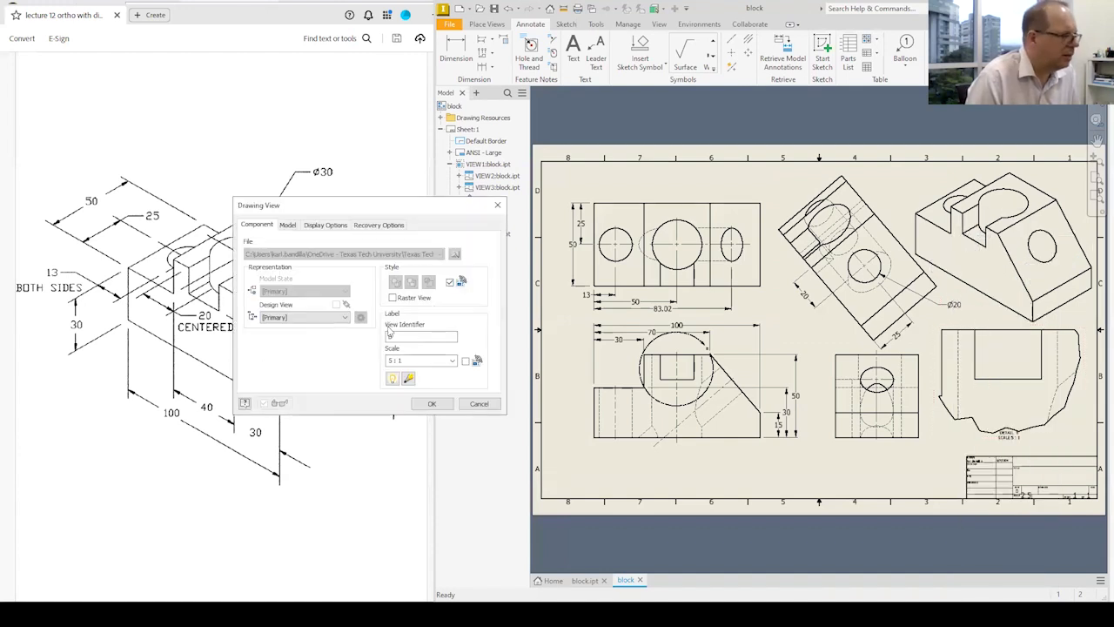
double_click(399, 359)
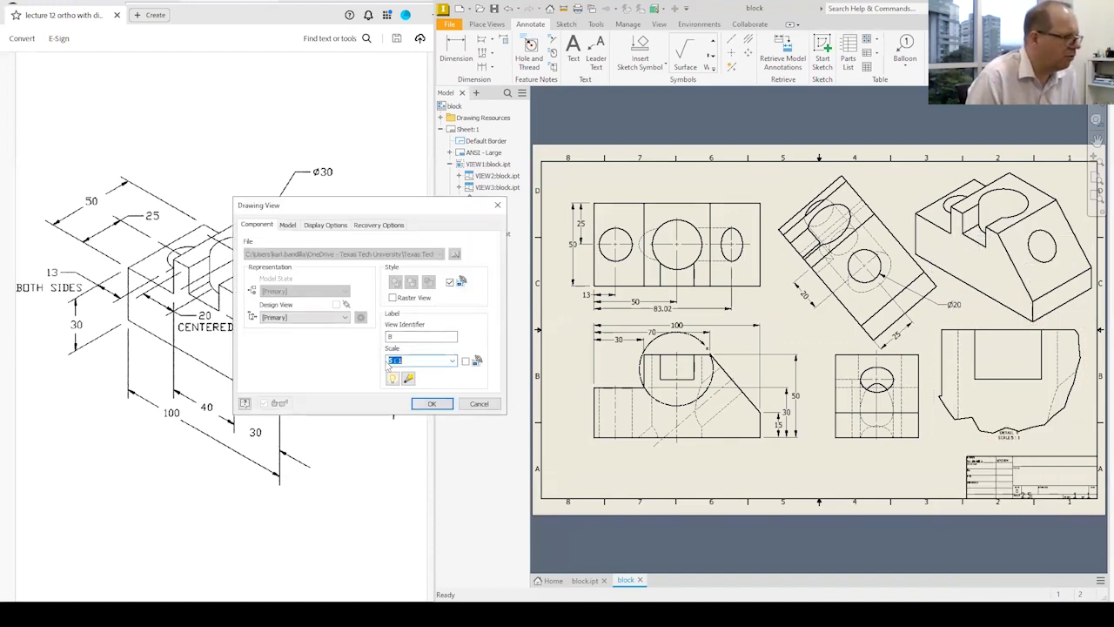
text(4)
click(432, 403)
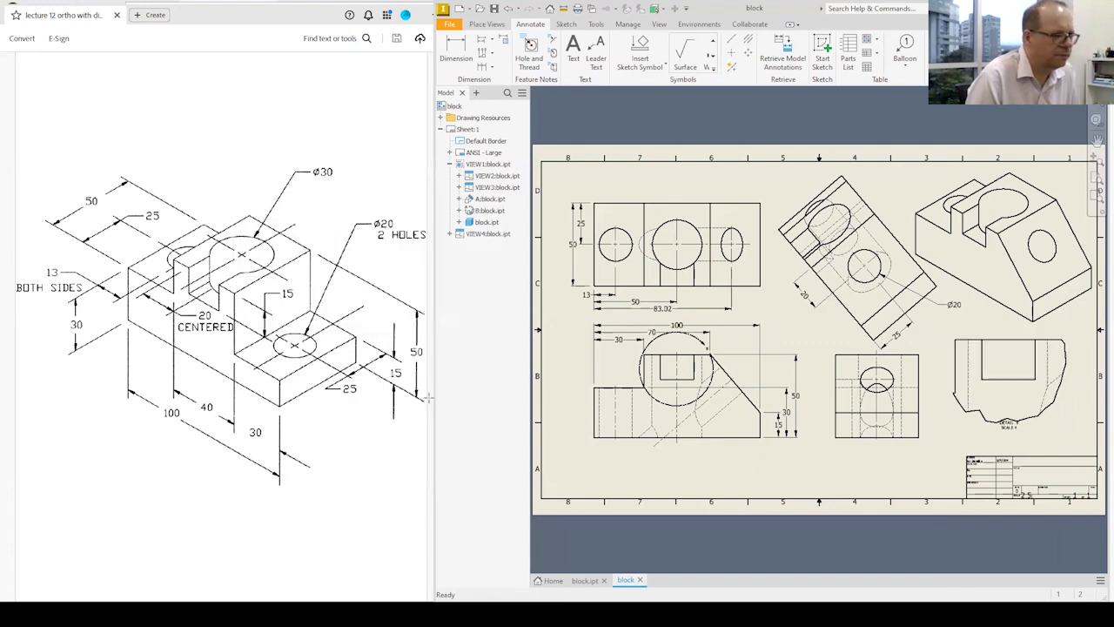
drag(1054, 343, 1059, 353)
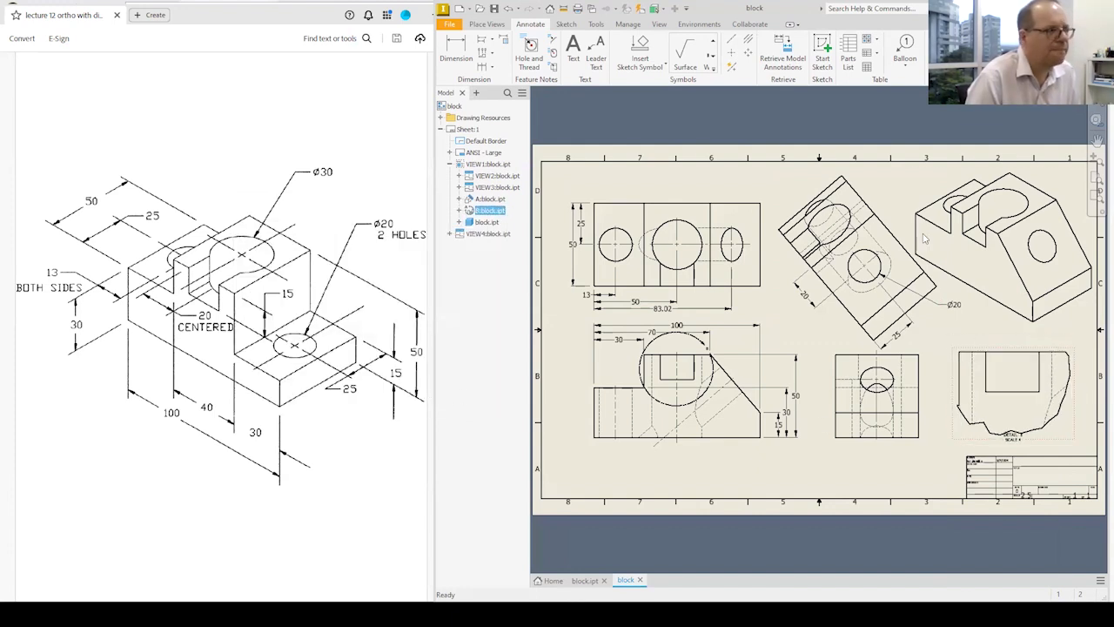
Add baseline dimensions above the detail view from the step's vertical edge to both sides of the slot
click(486, 41)
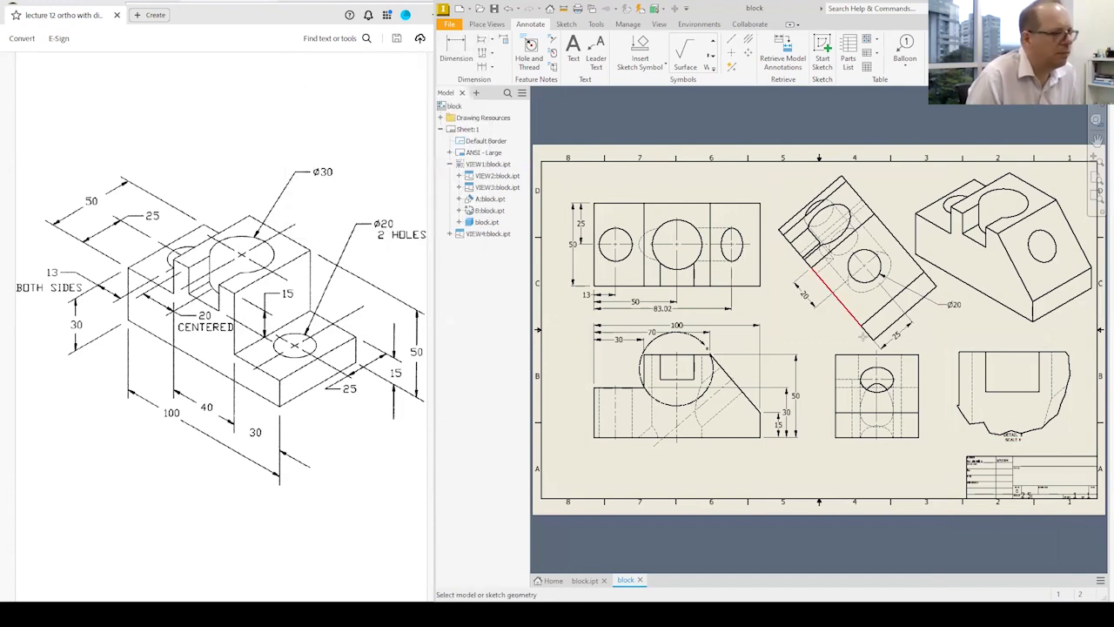
click(959, 362)
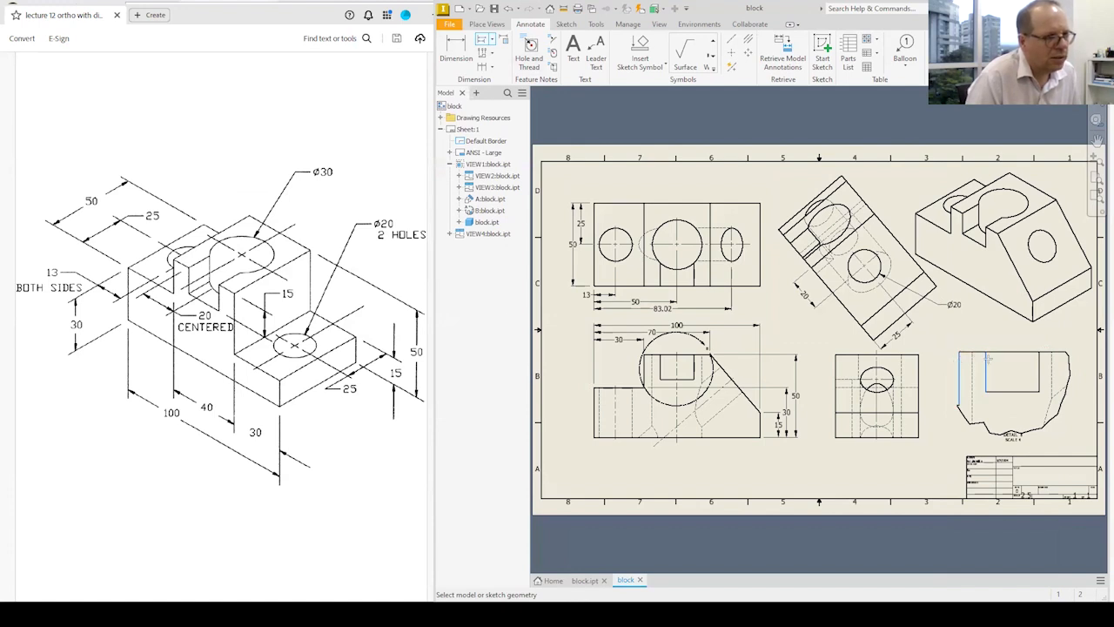
click(1038, 362)
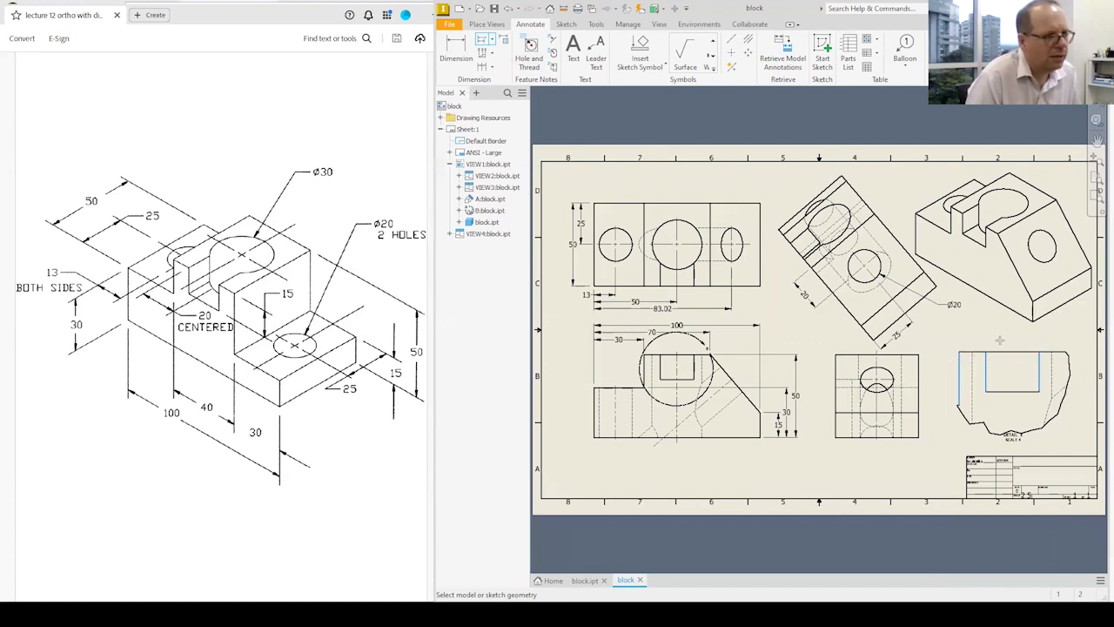
right_click(999, 341)
click(1036, 340)
click(1002, 341)
right_click(1001, 340)
click(1019, 343)
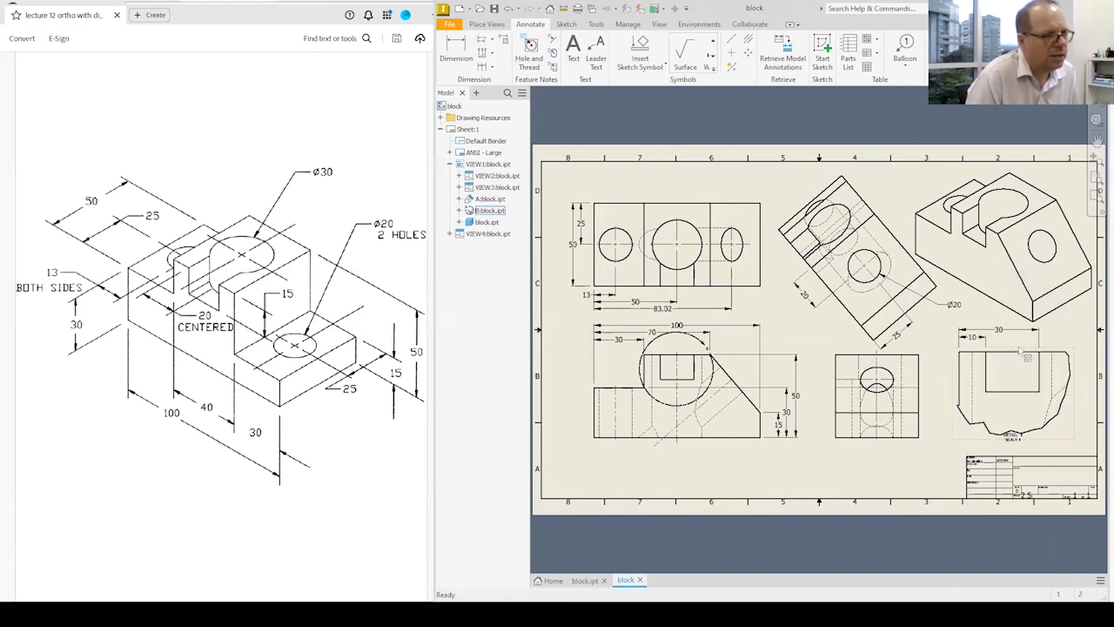
Try to dimension the slot's depth beside the detail view, from its top edge to its bottom edge
click(457, 51)
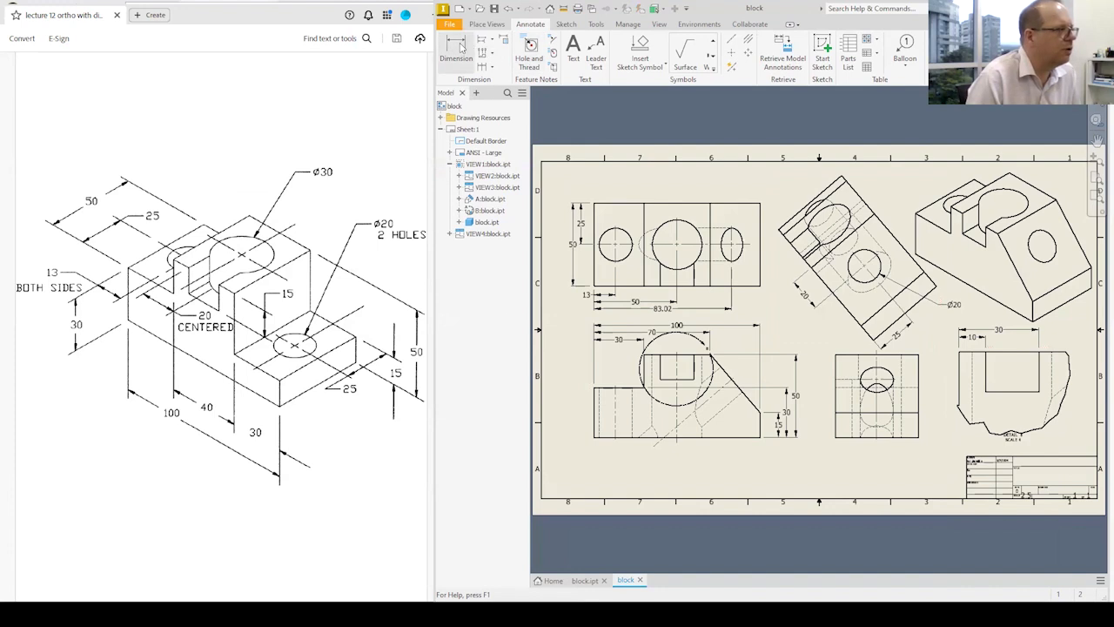
click(999, 352)
click(1009, 392)
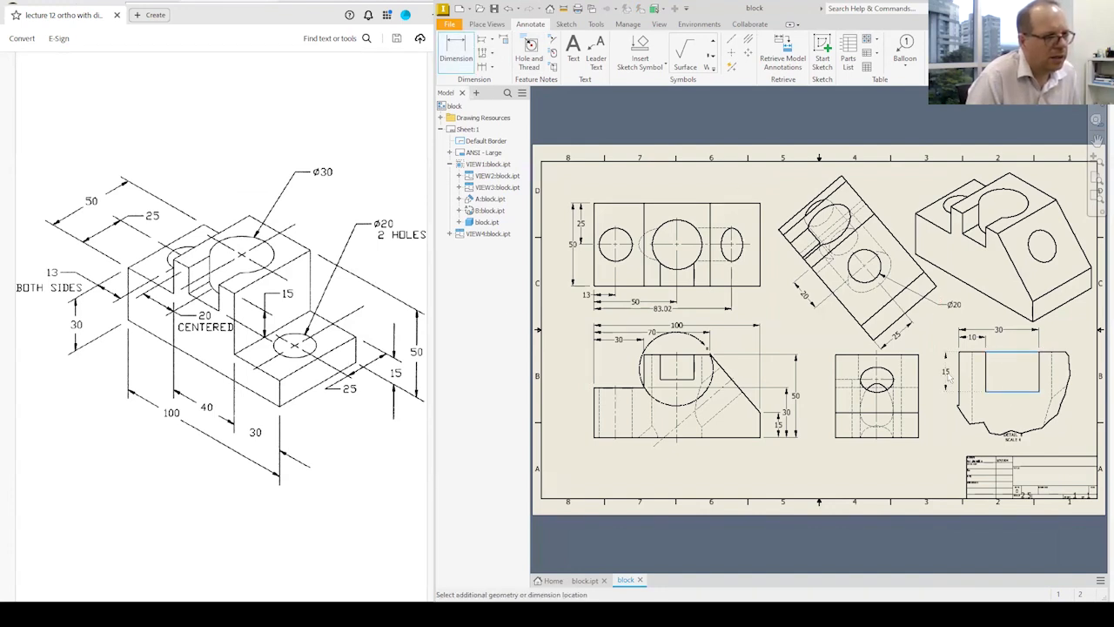
right_click(944, 376)
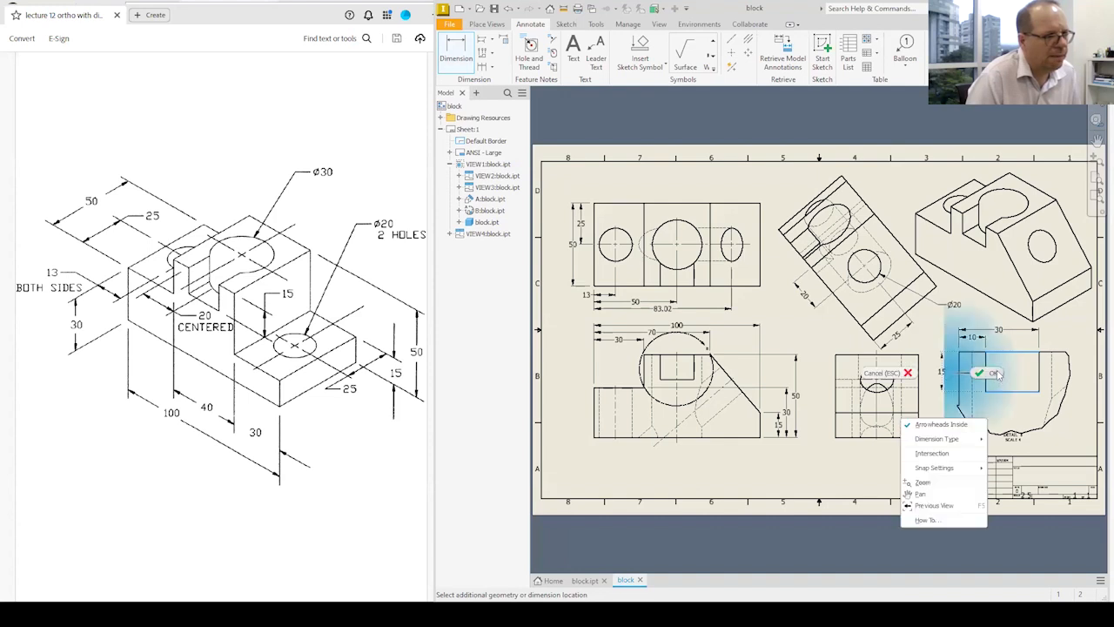
click(996, 374)
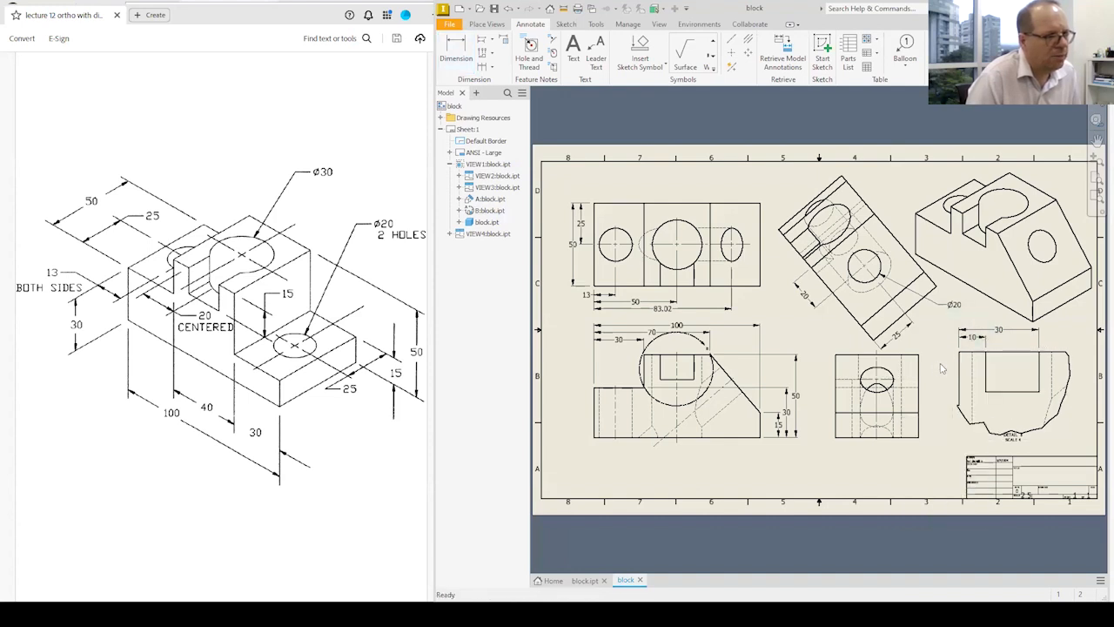
key(d)
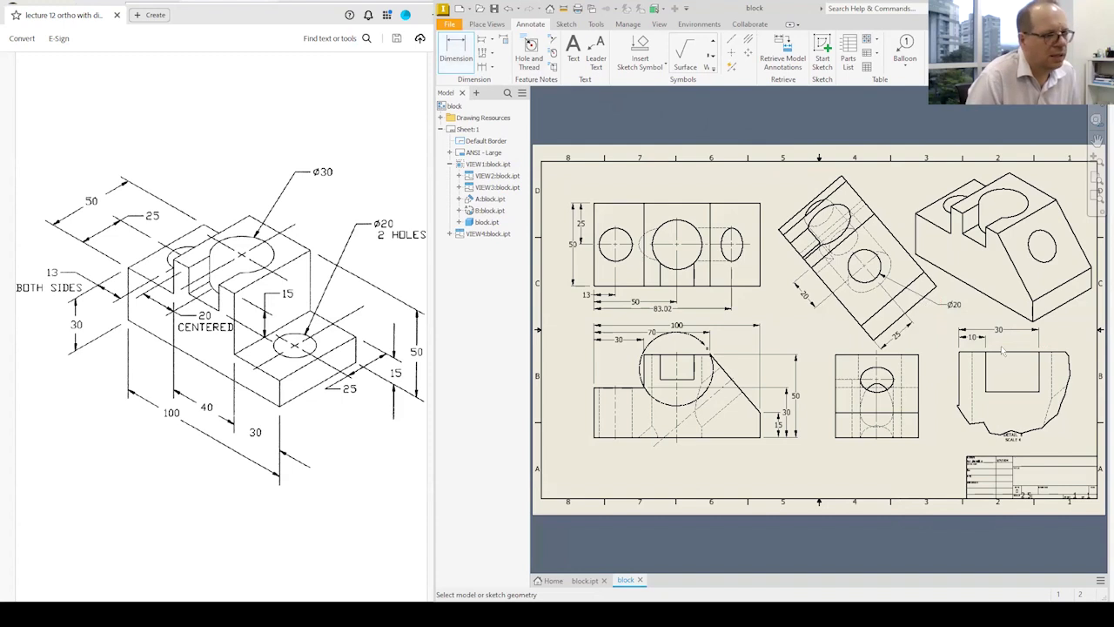
click(1004, 355)
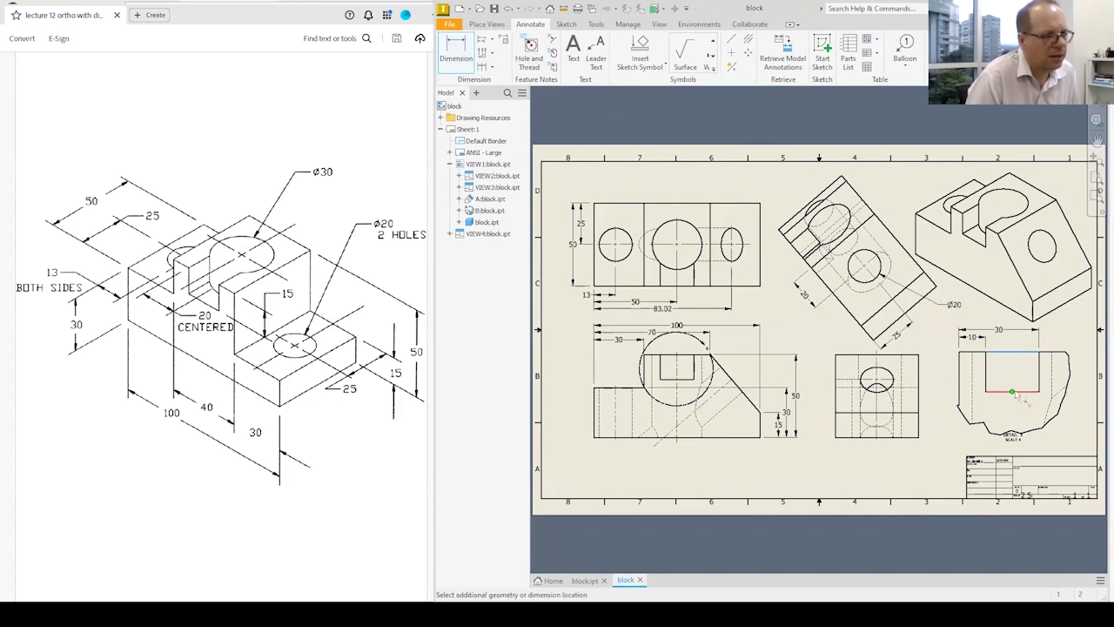
right_click(943, 371)
click(991, 368)
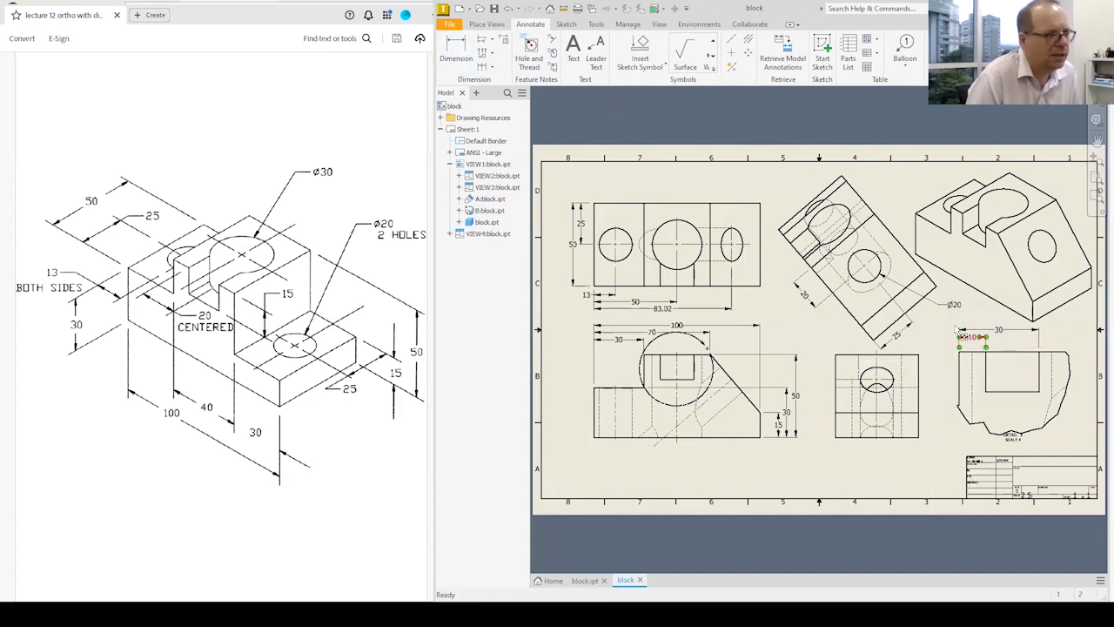
Dimension the slot's depth in the detail view from its top edge to its bottom edge, placed outside the step's vertical edge
click(456, 49)
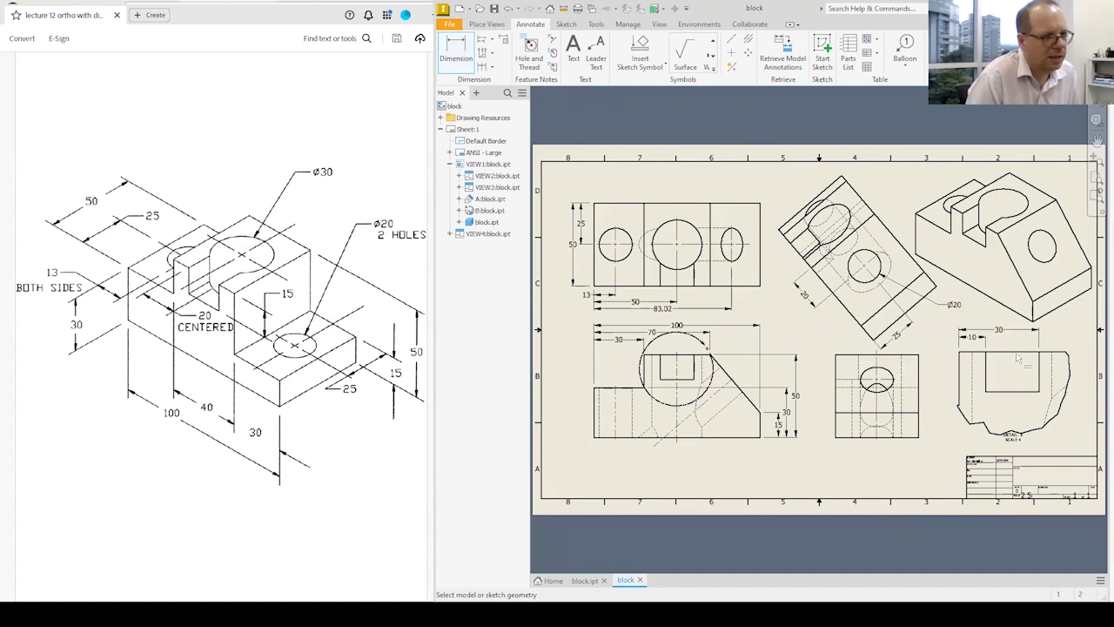
click(1020, 354)
click(1031, 392)
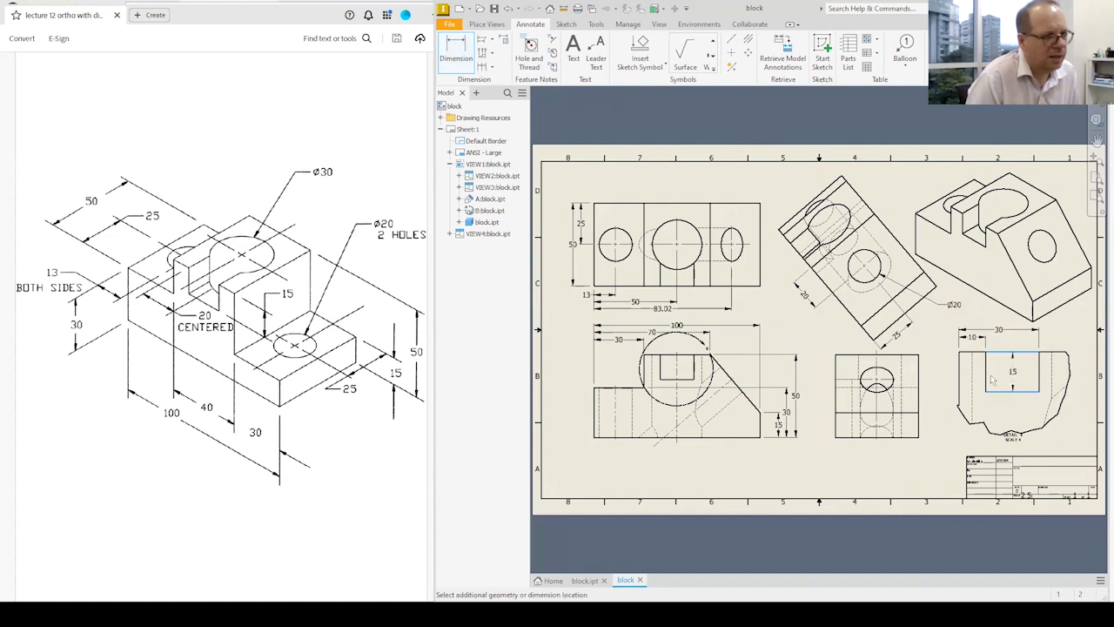
click(946, 374)
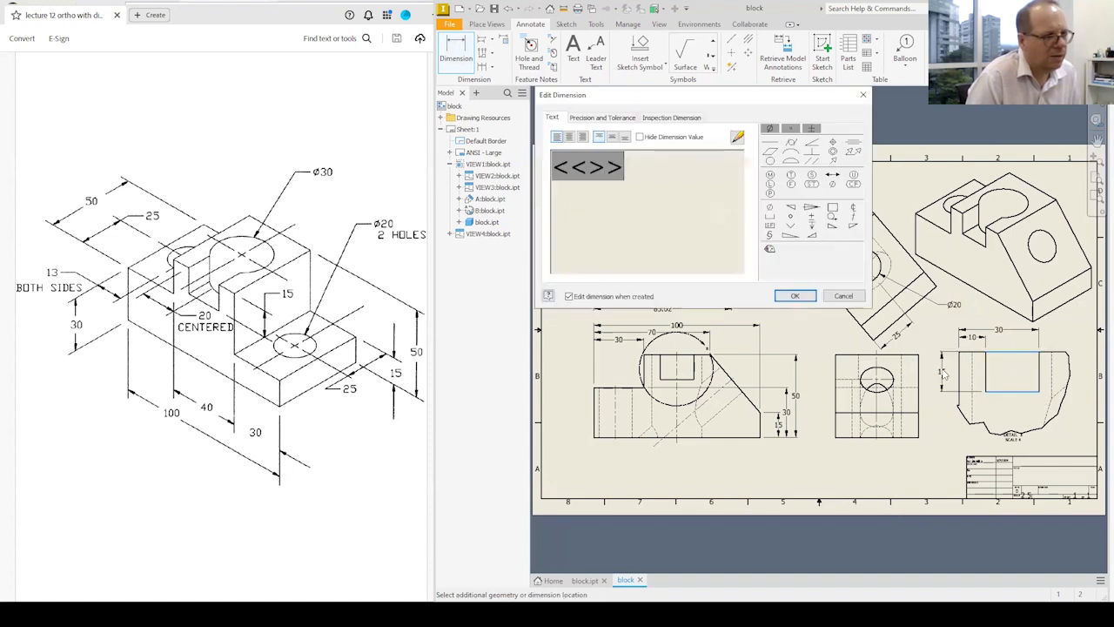
click(796, 296)
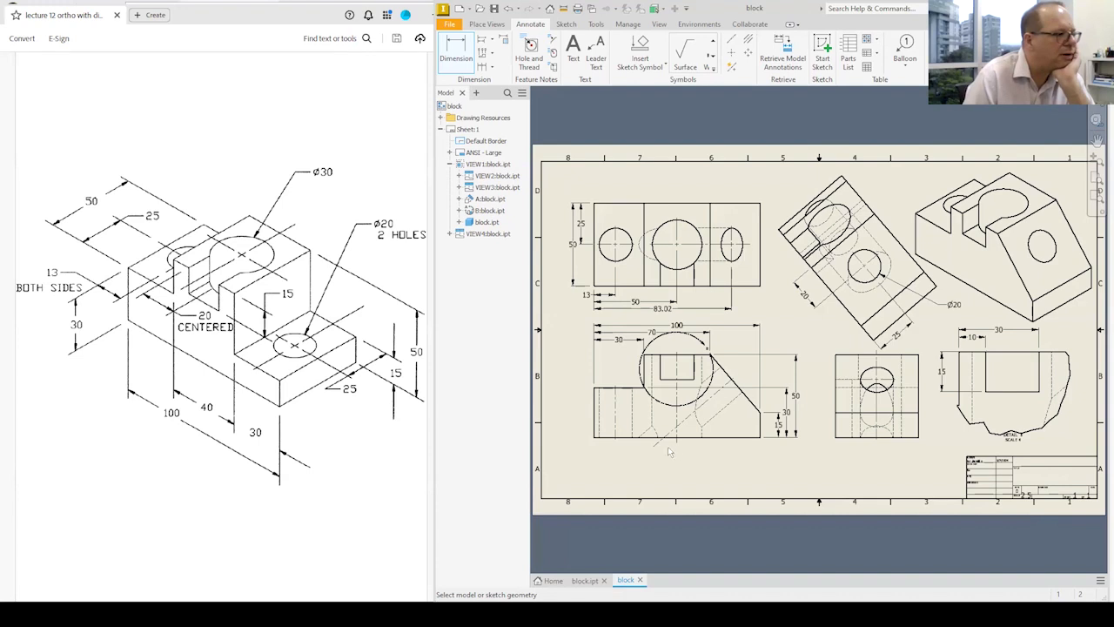
key(Escape)
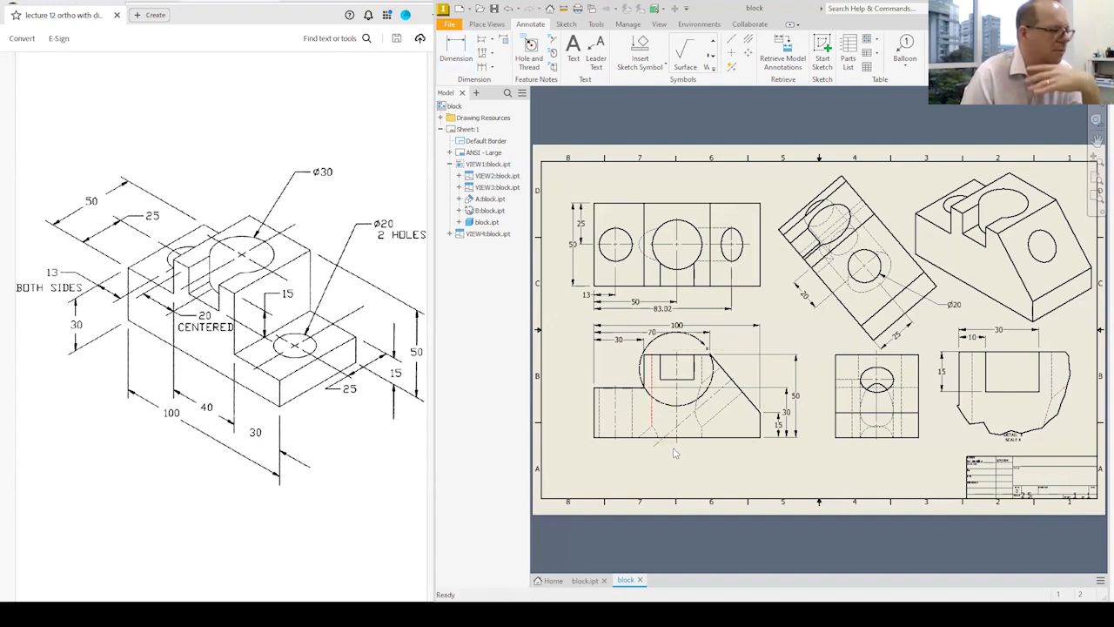
Move the front view slightly down, away from the top view's dimensions, and save the drawing as block.idw in the temp folder
click(714, 446)
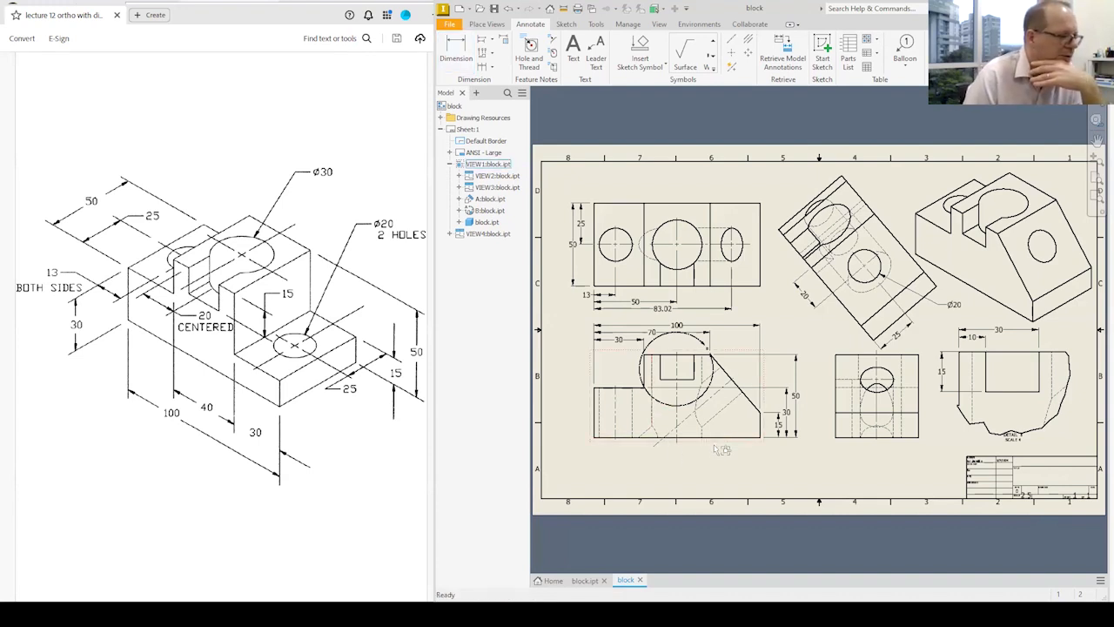
drag(721, 463, 722, 468)
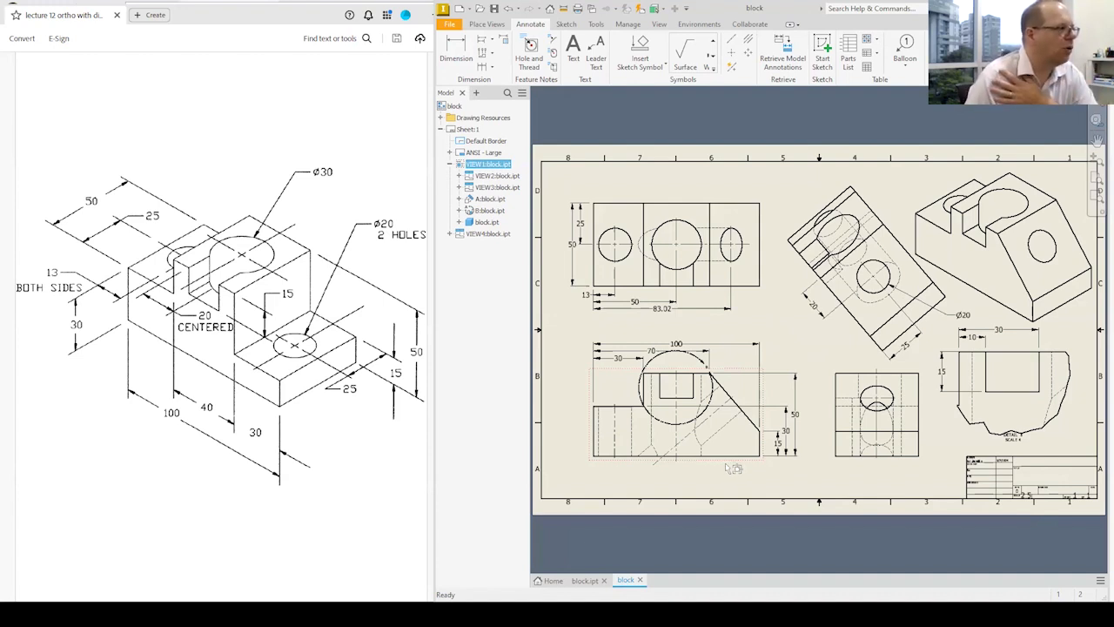
click(494, 8)
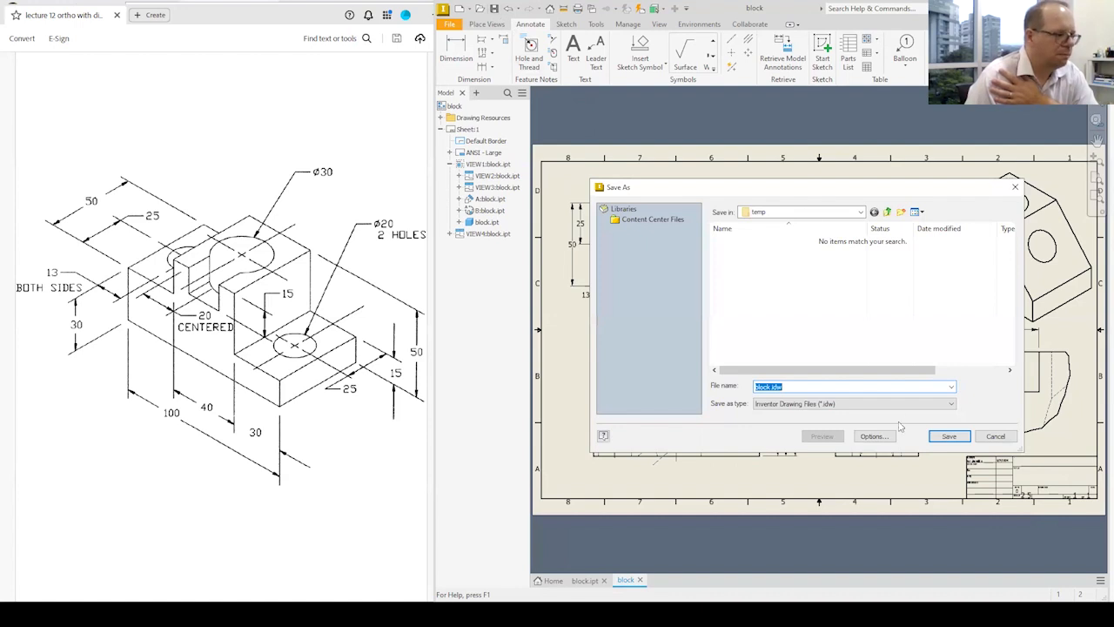
click(949, 436)
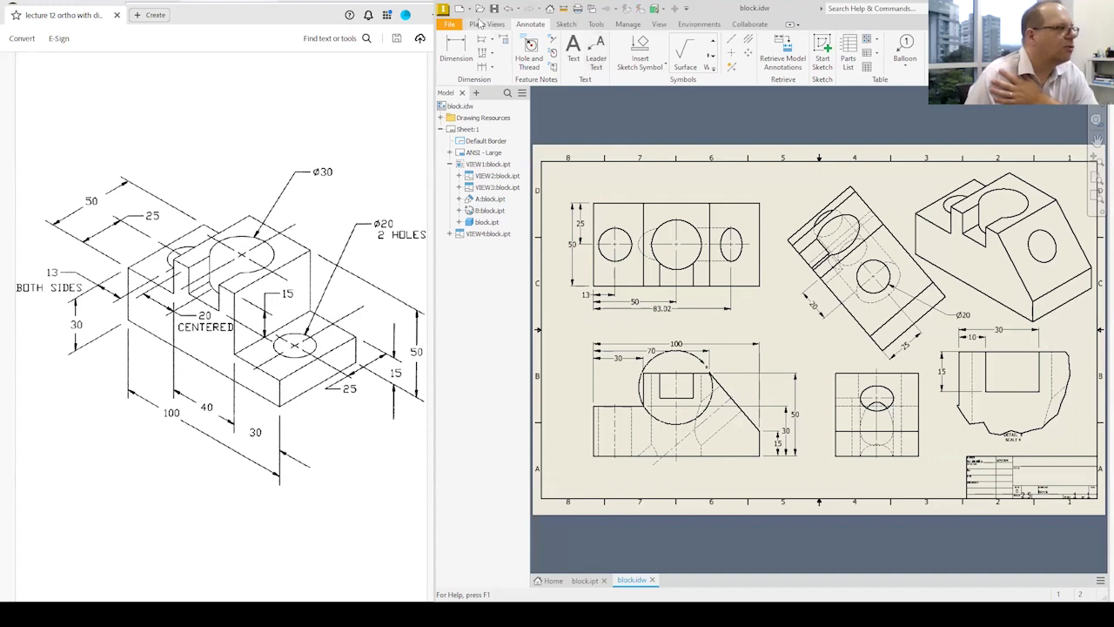
click(449, 23)
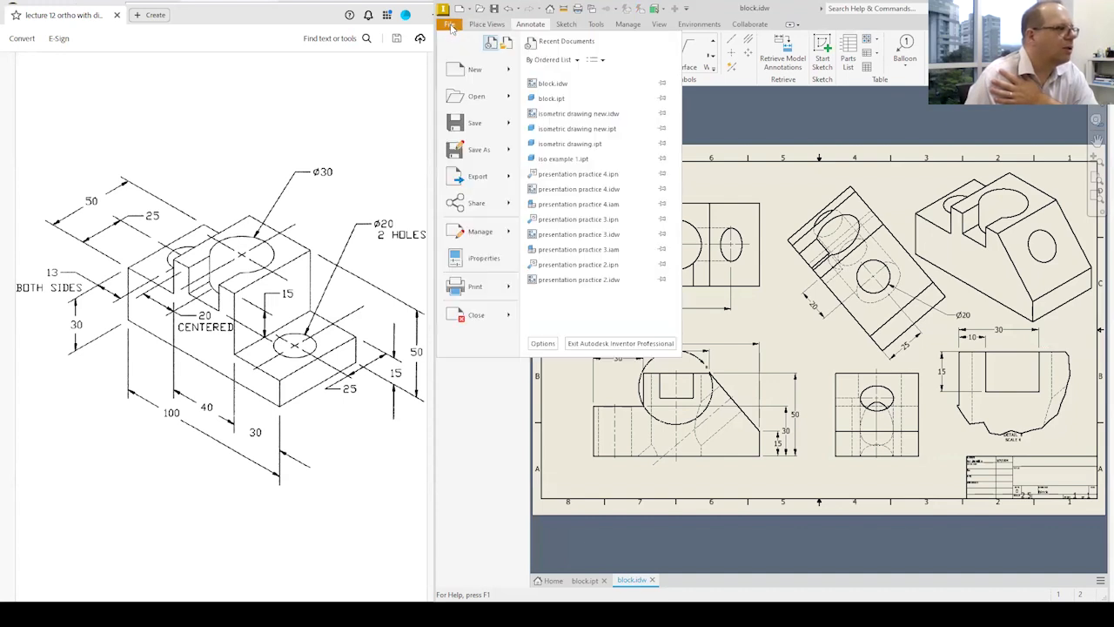
click(796, 112)
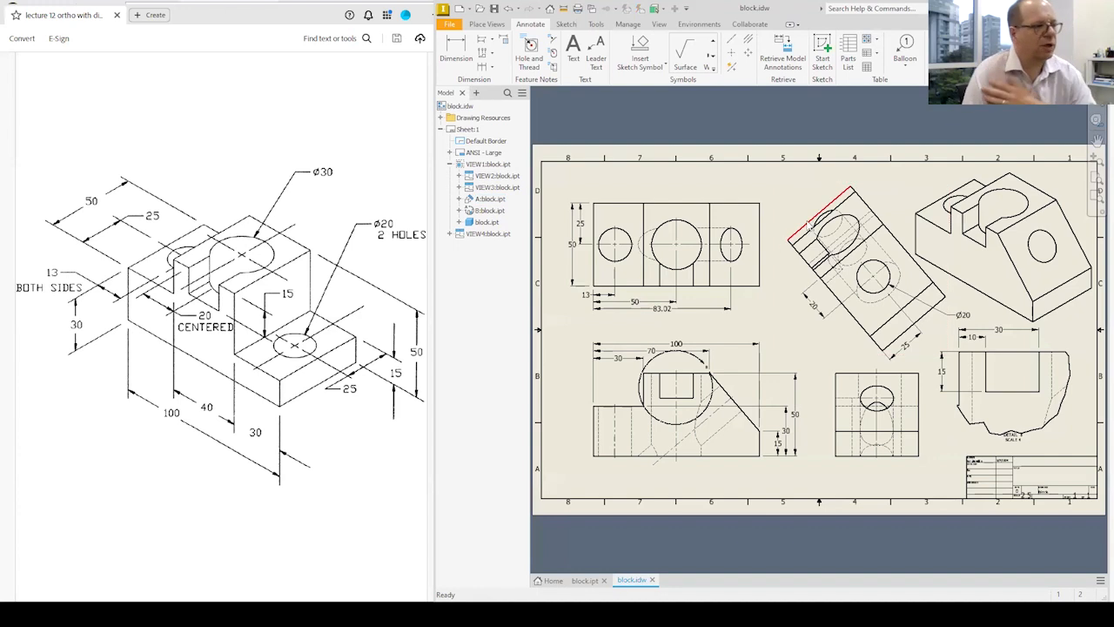